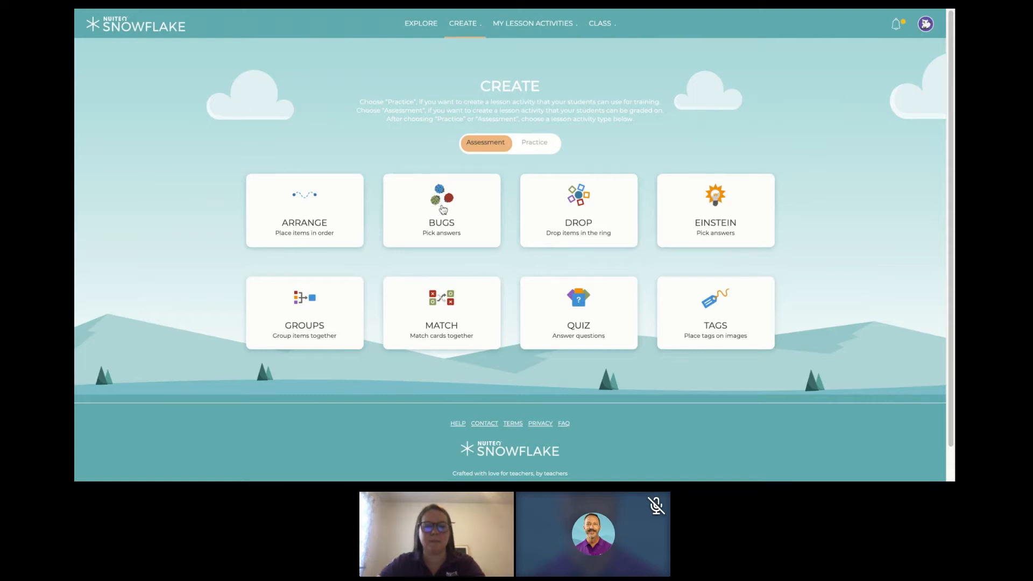
- Create a Bugs assessment named "Math Lesson" and add the question "What is 2 + 5?"
{"action": "left_click", "coordinate": [443, 210]}
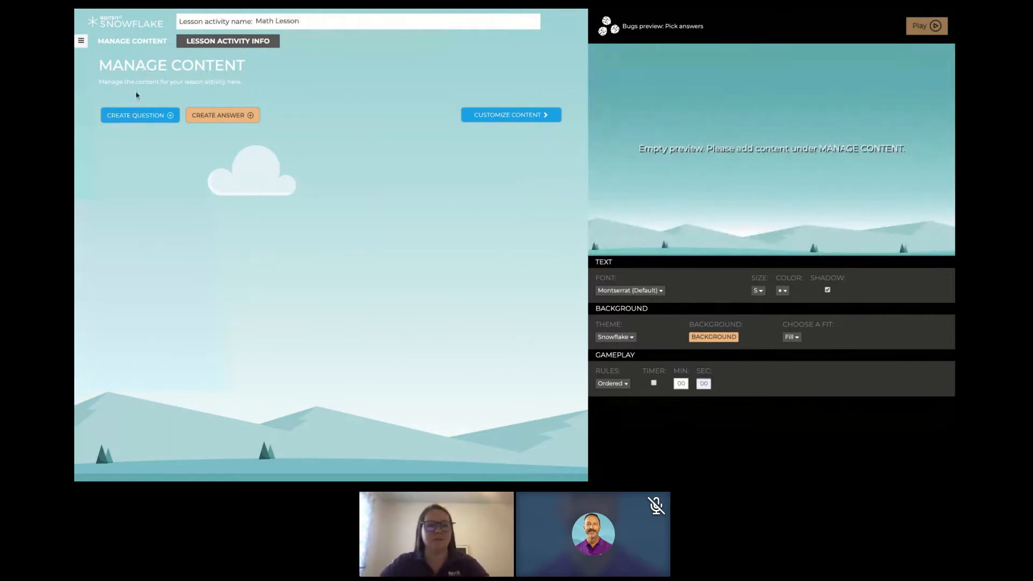
{"action": "left_click", "coordinate": [141, 116]}
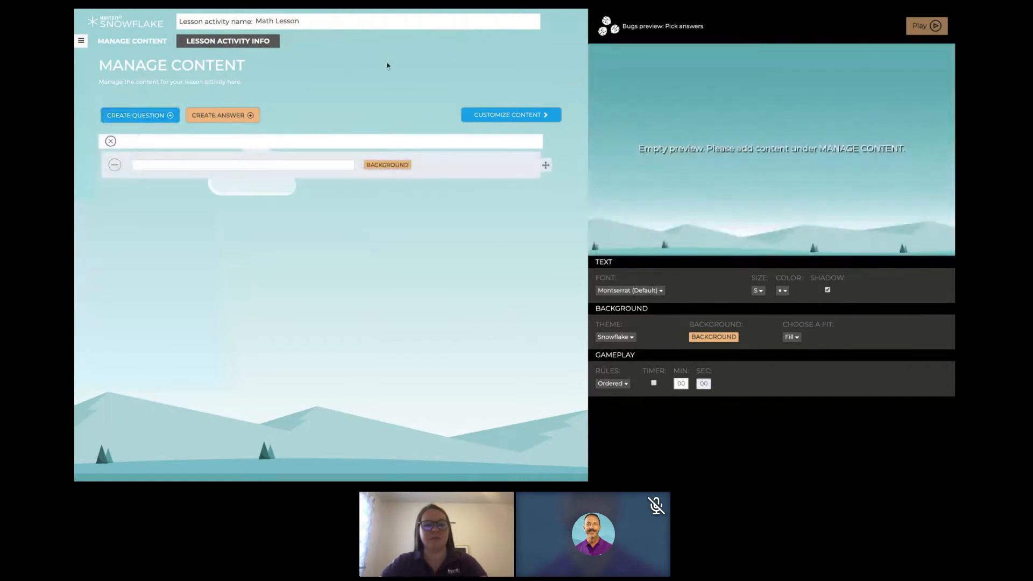
{"action": "type", "text": "What is 2 + 5?"}
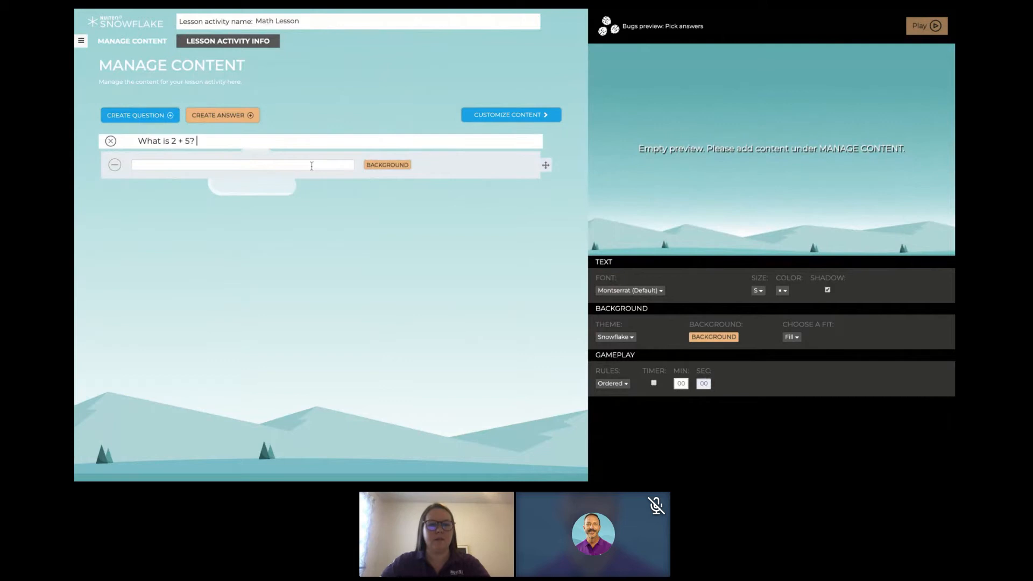
- Enter 7 and 6 as the first two answers to "What is 2 + 5?"
{"action": "left_click", "coordinate": [312, 166]}
{"action": "type", "text": "7"}
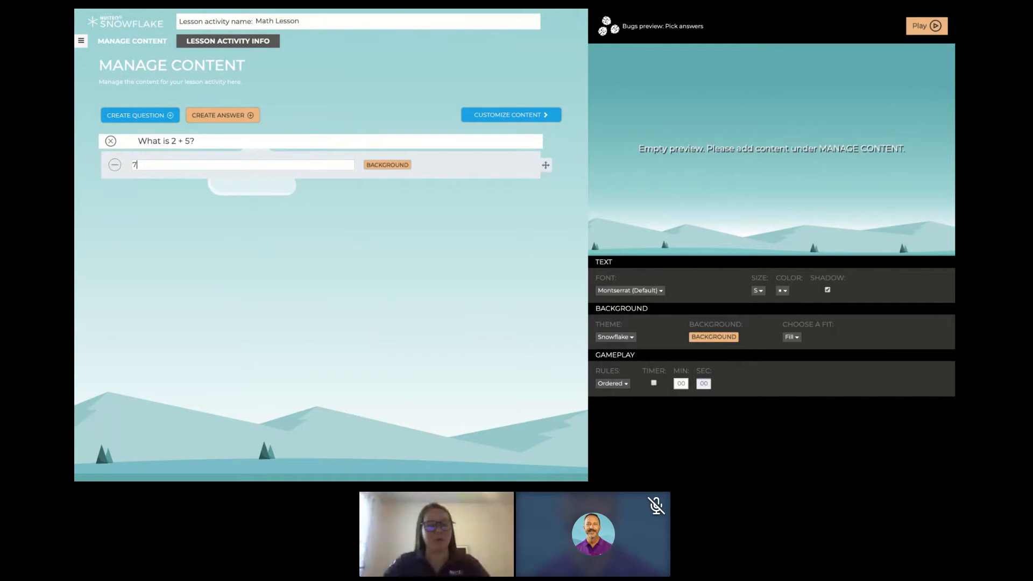
{"action": "key", "text": "Return"}
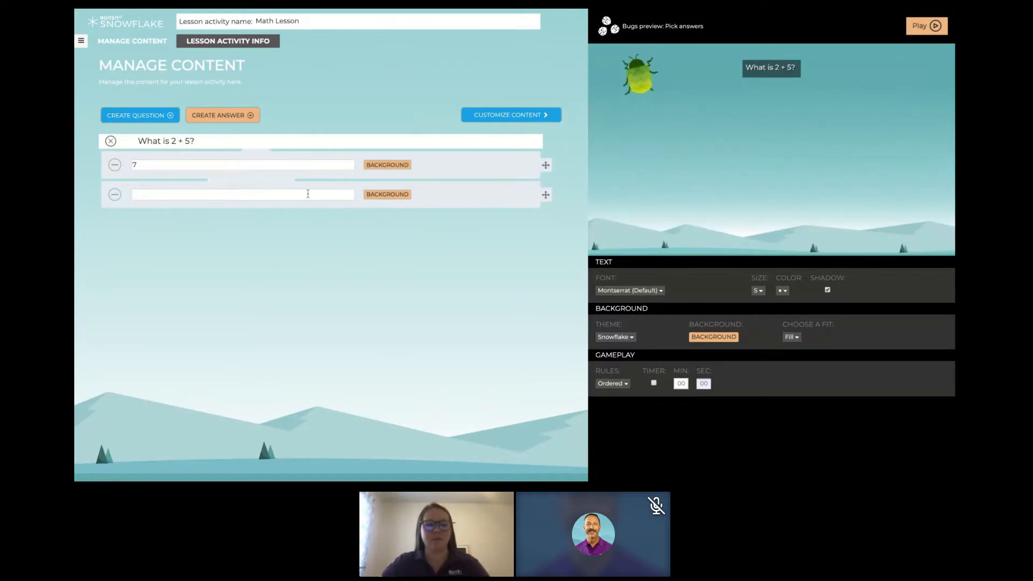
{"action": "type", "text": "6"}
{"action": "key", "text": "Return"}
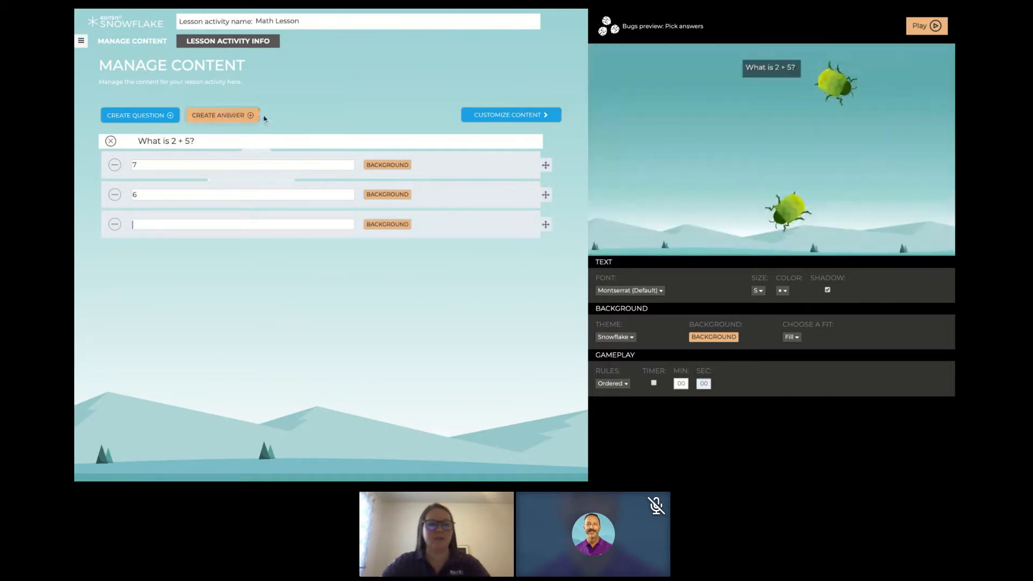
- Add the answer 9, move it below the 6 under "What is 2 + 5?", and enter 5 as the last answer
{"action": "left_click", "coordinate": [218, 114]}
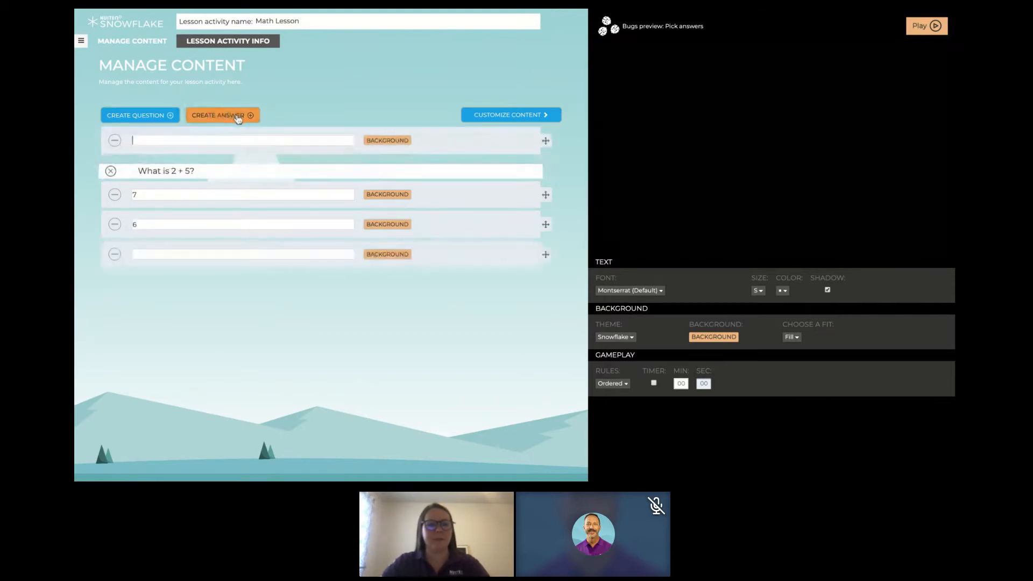
{"action": "left_click", "coordinate": [238, 138]}
{"action": "type", "text": "9"}
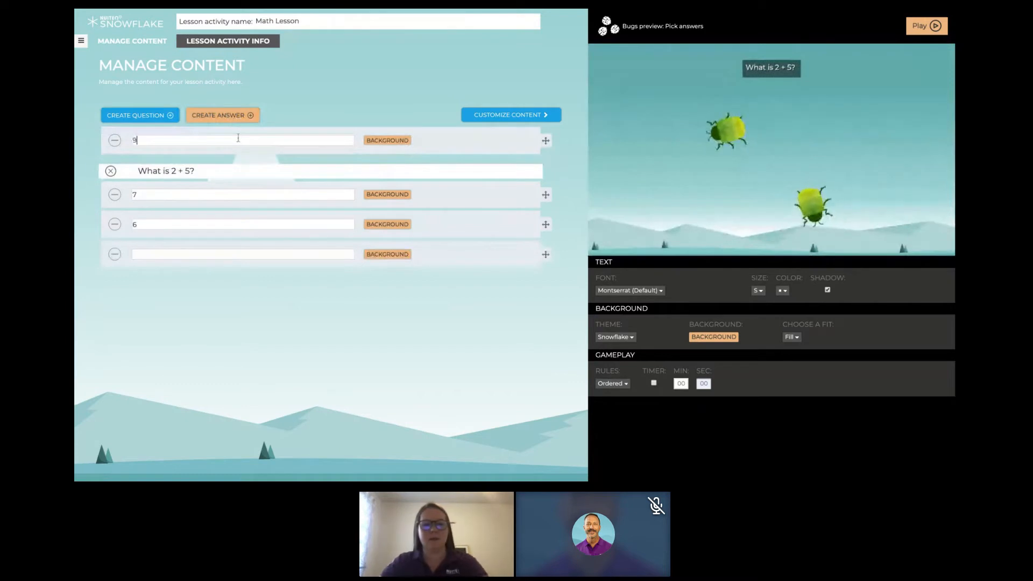
{"action": "left_click_drag", "start_coordinate": [546, 140], "coordinate": [562, 245]}
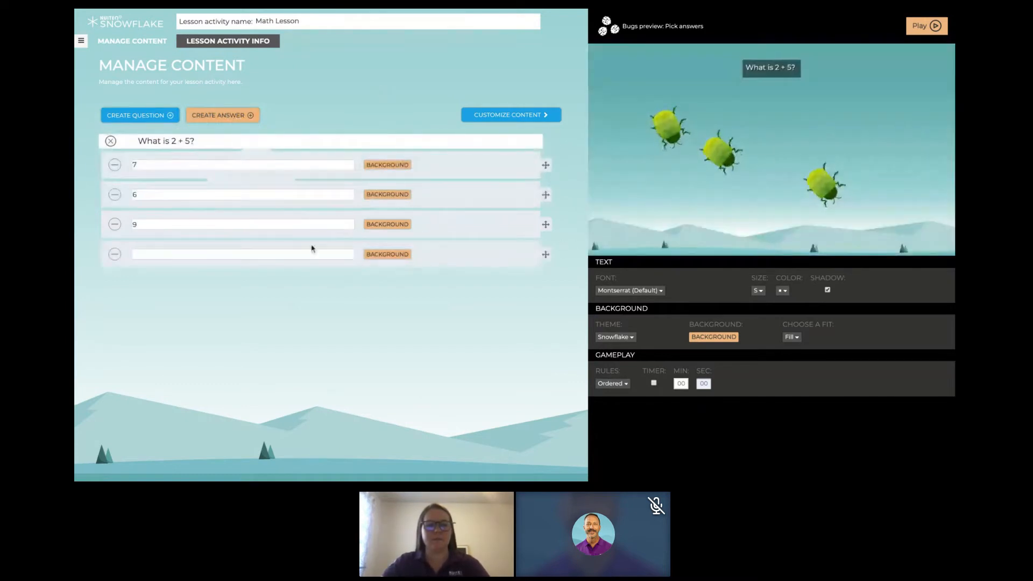
{"action": "left_click", "coordinate": [287, 255]}
{"action": "type", "text": "5"}
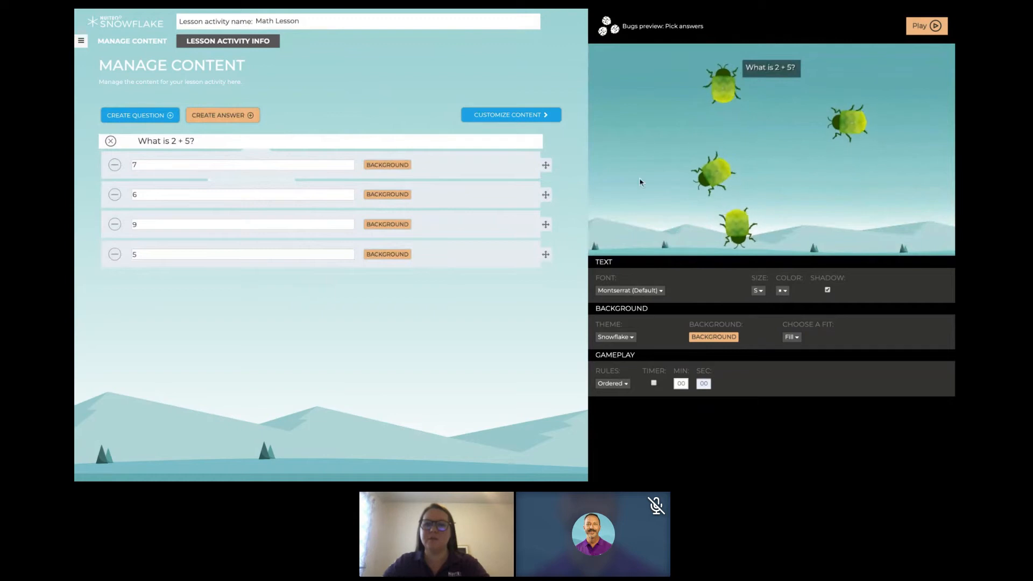
- Preview the blue butterfly for the "What is 2 + 5?" question, and switch its bug to the red ladybug in the updated preview
{"action": "left_click", "coordinate": [517, 116]}
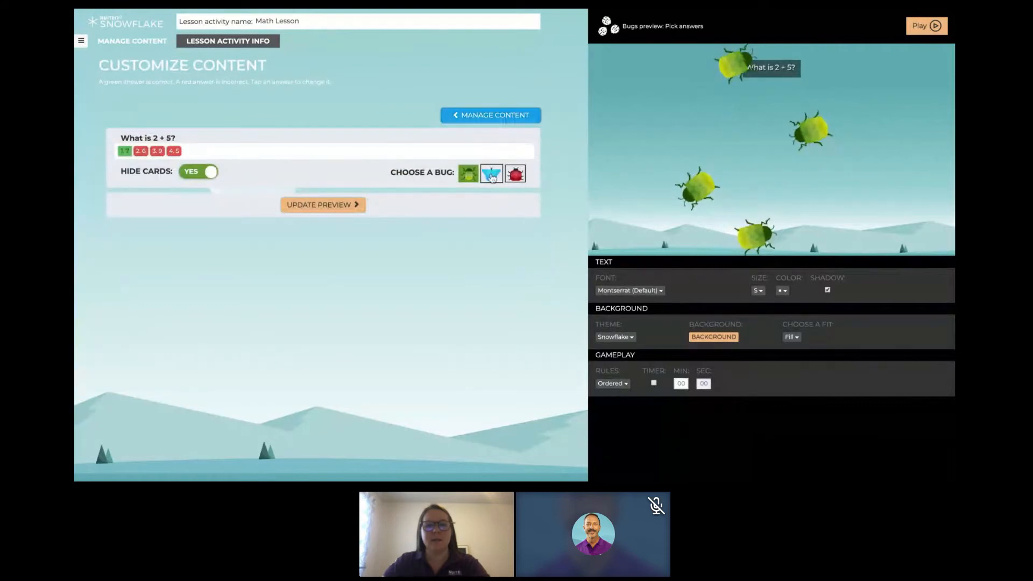
{"action": "left_click", "coordinate": [320, 204]}
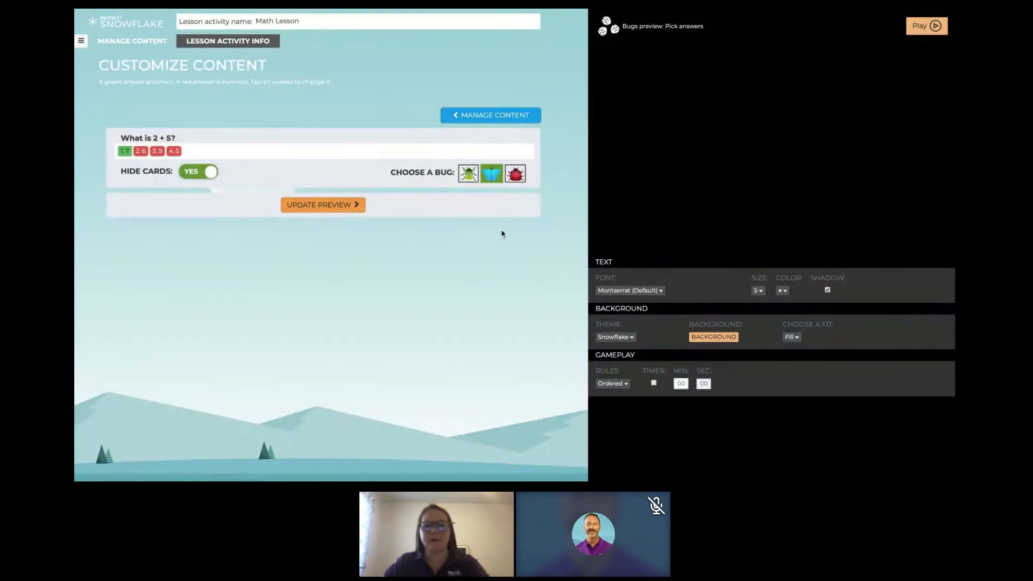
{"action": "left_click", "coordinate": [516, 175]}
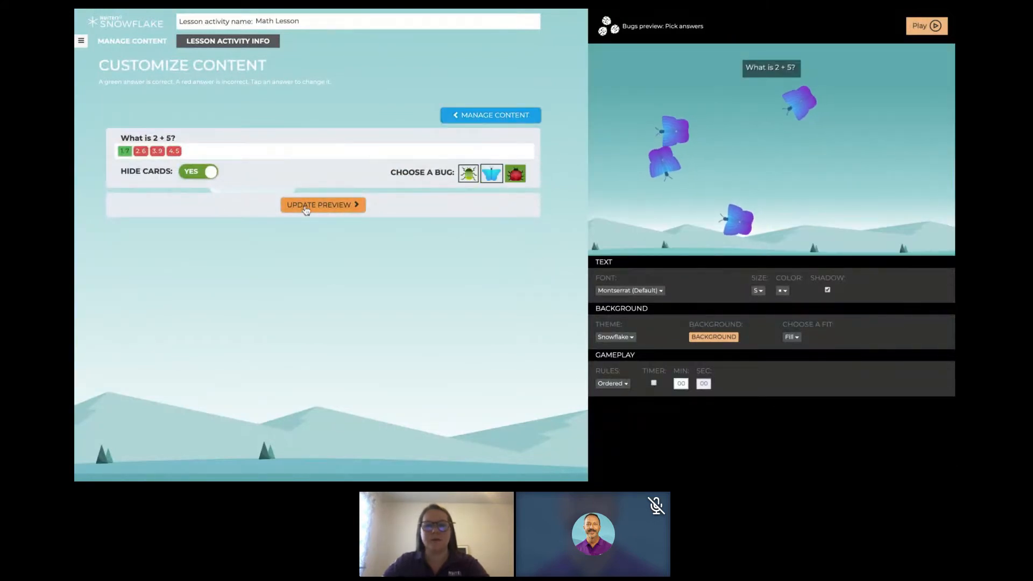
{"action": "left_click", "coordinate": [323, 206]}
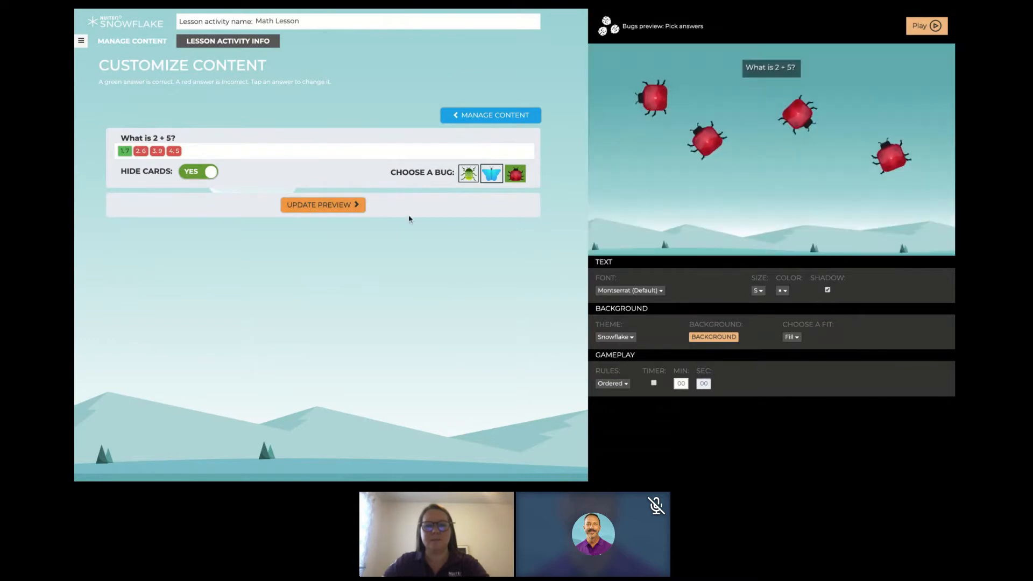
- Set Hide Cards to No for "What is 2 + 5?" in the updated preview, and set the text size to XXXL
{"action": "left_click", "coordinate": [192, 173]}
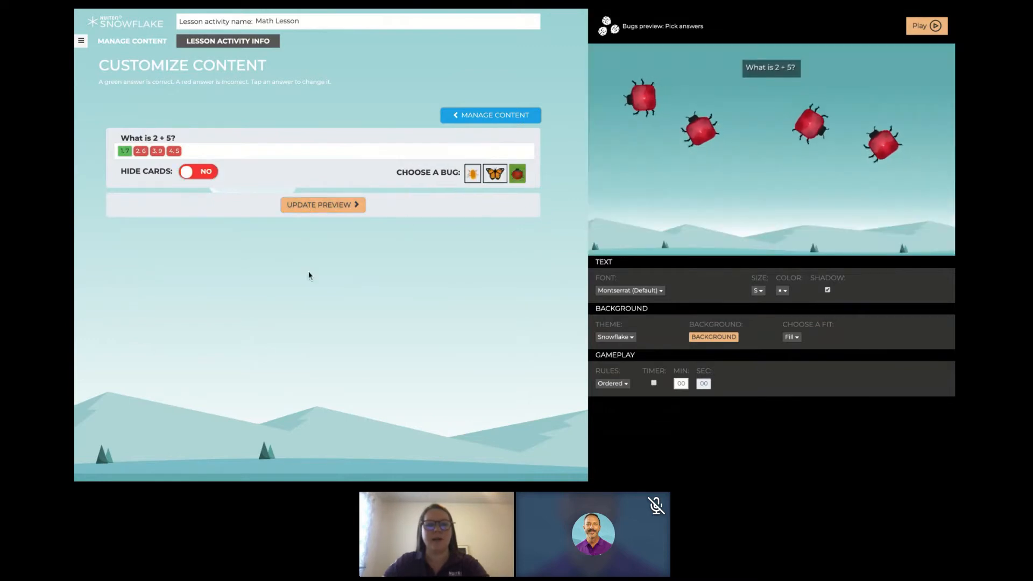
{"action": "left_click", "coordinate": [357, 211]}
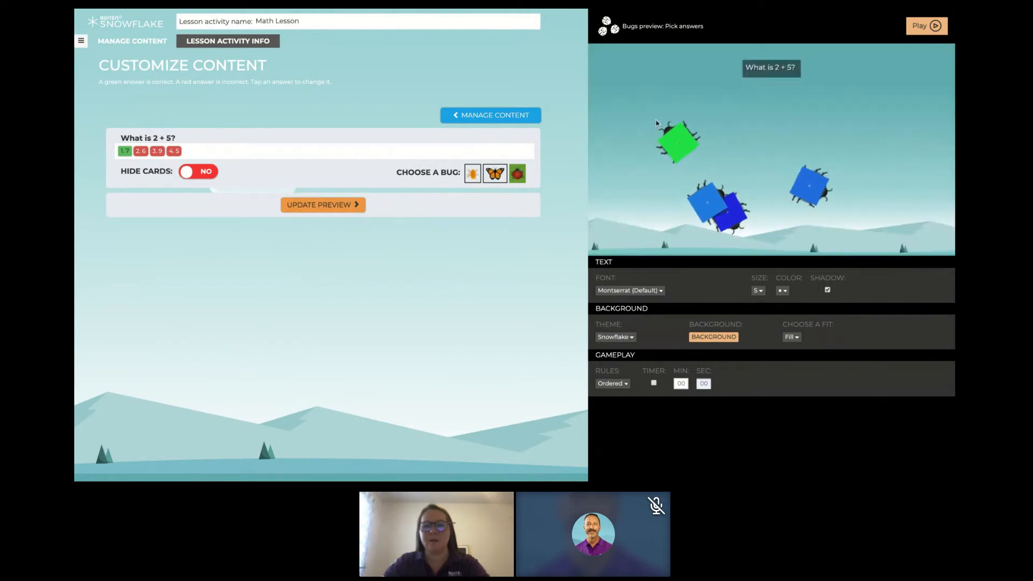
{"action": "left_click", "coordinate": [759, 291]}
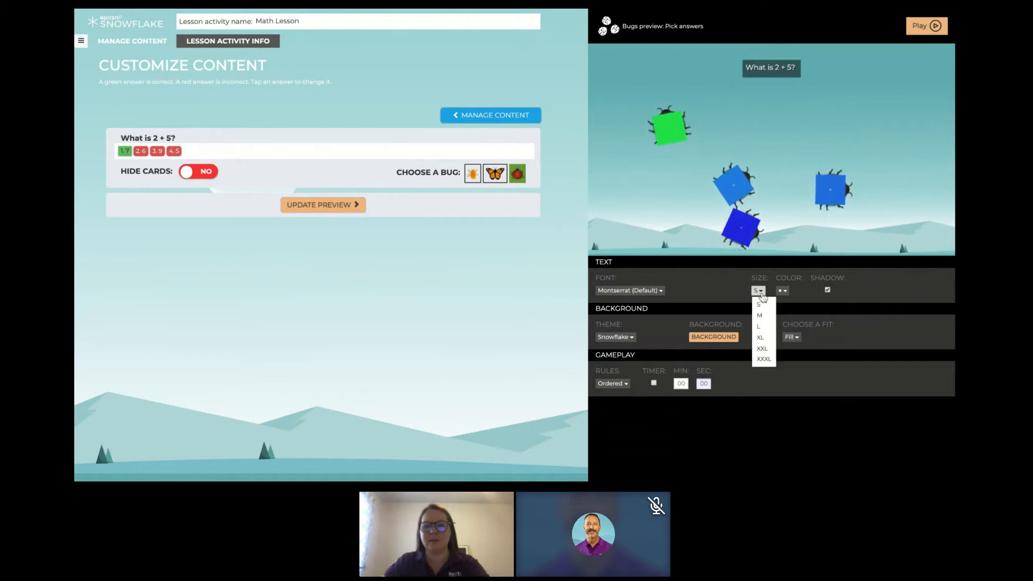
{"action": "left_click", "coordinate": [769, 361]}
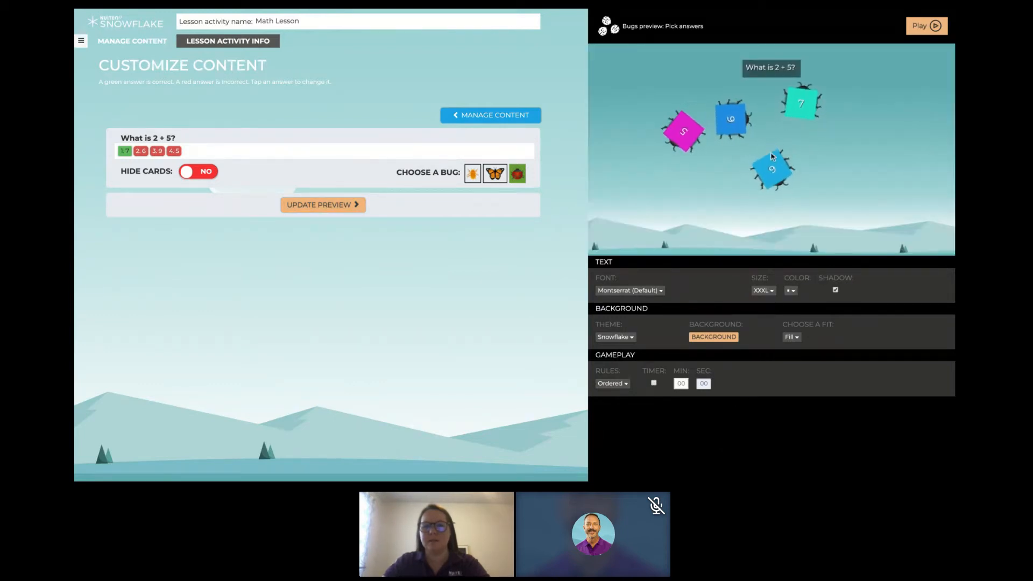
- Add a second question, "Select the even numbers", with the answers 2, 4, 5, 7, 6 and 8
{"action": "left_click", "coordinate": [487, 115]}
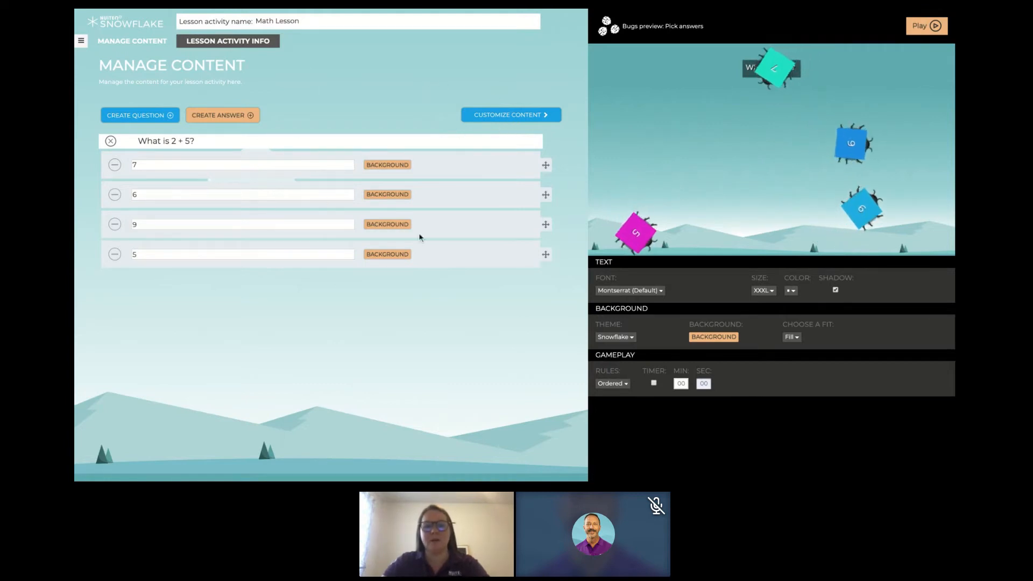
{"action": "left_click", "coordinate": [177, 119]}
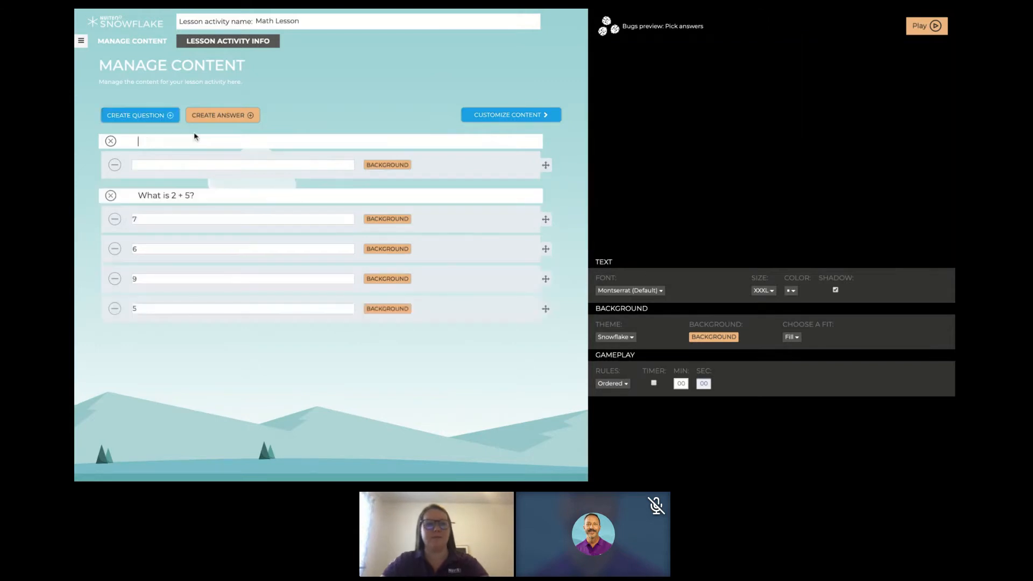
{"action": "type", "text": "Select the ev"}
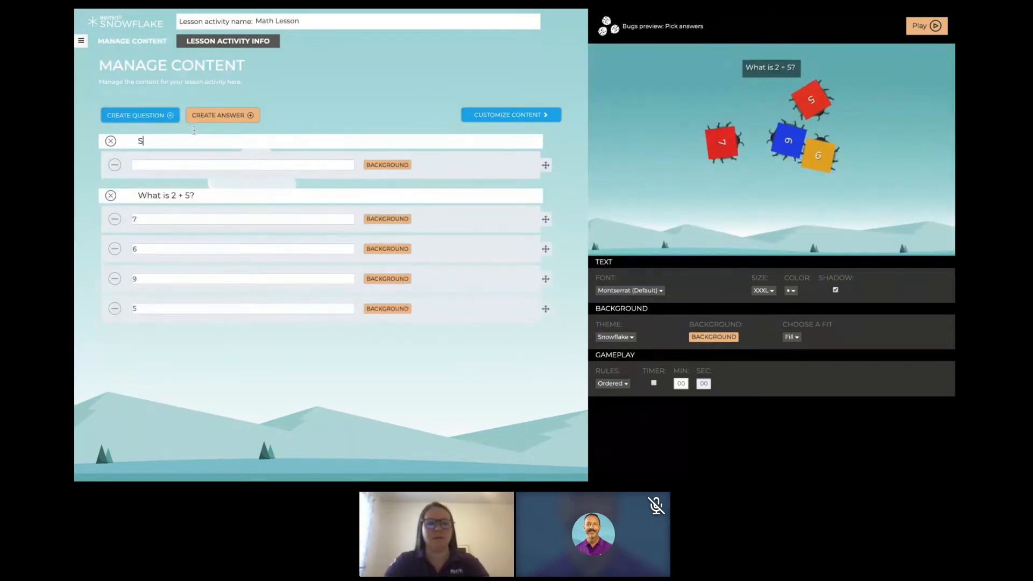
{"action": "type", "text": "en numbers"}
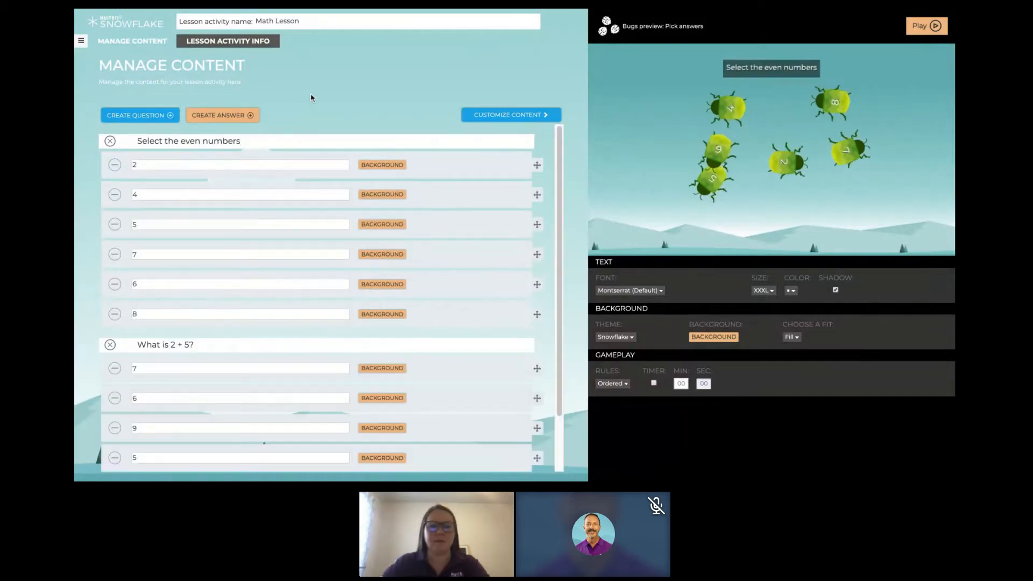
- Mark the answers 4, 6 and 8 as correct for "Select the even numbers" and update the preview
{"action": "left_click", "coordinate": [525, 120]}
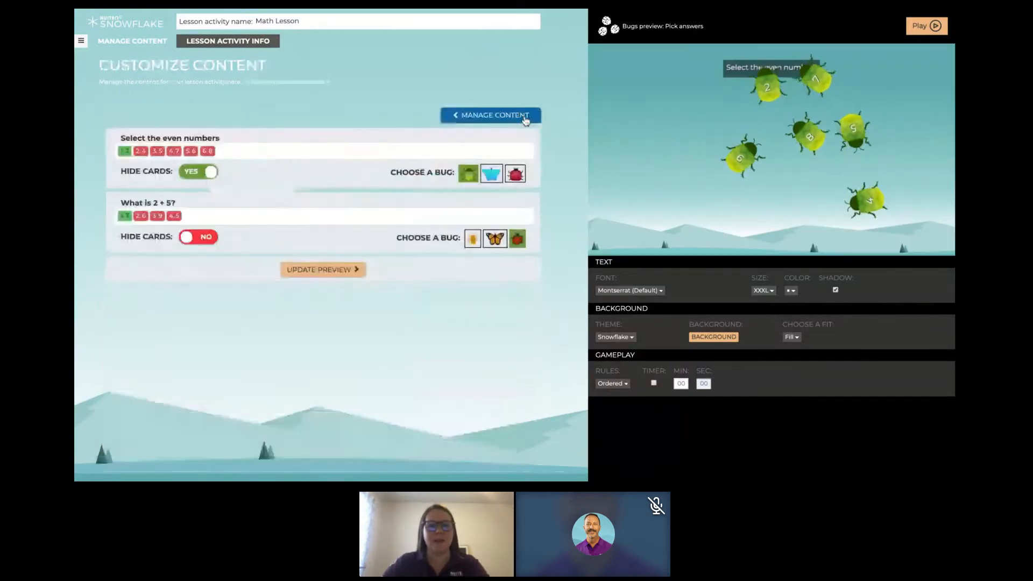
{"action": "left_click", "coordinate": [140, 153]}
{"action": "left_click", "coordinate": [191, 151]}
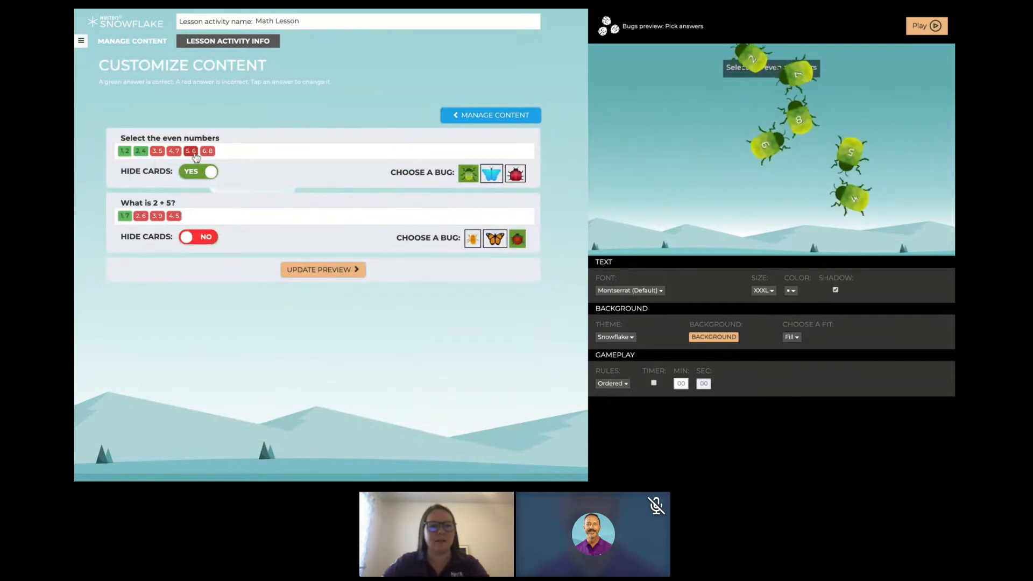
{"action": "left_click", "coordinate": [207, 152]}
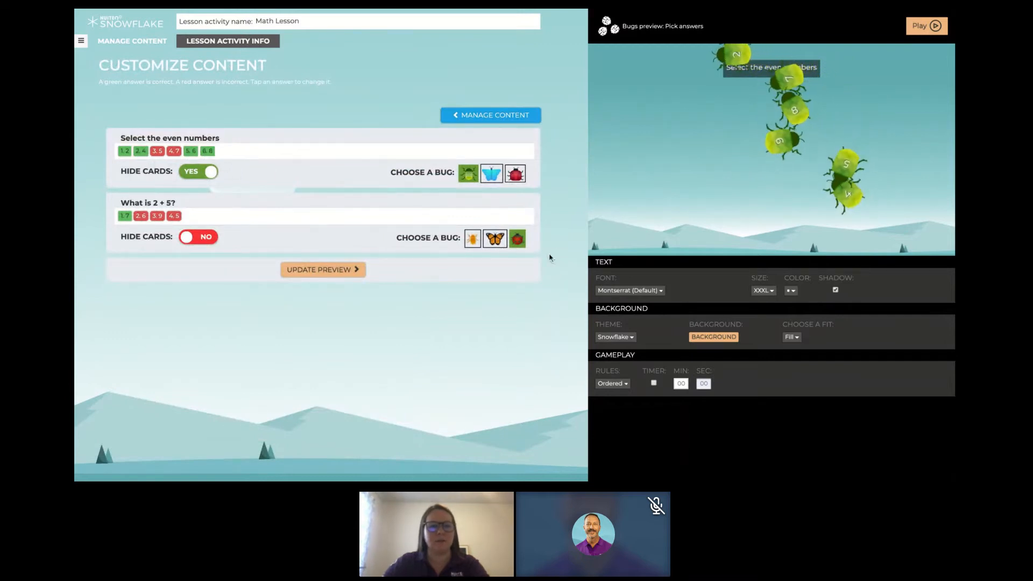
{"action": "left_click", "coordinate": [721, 62]}
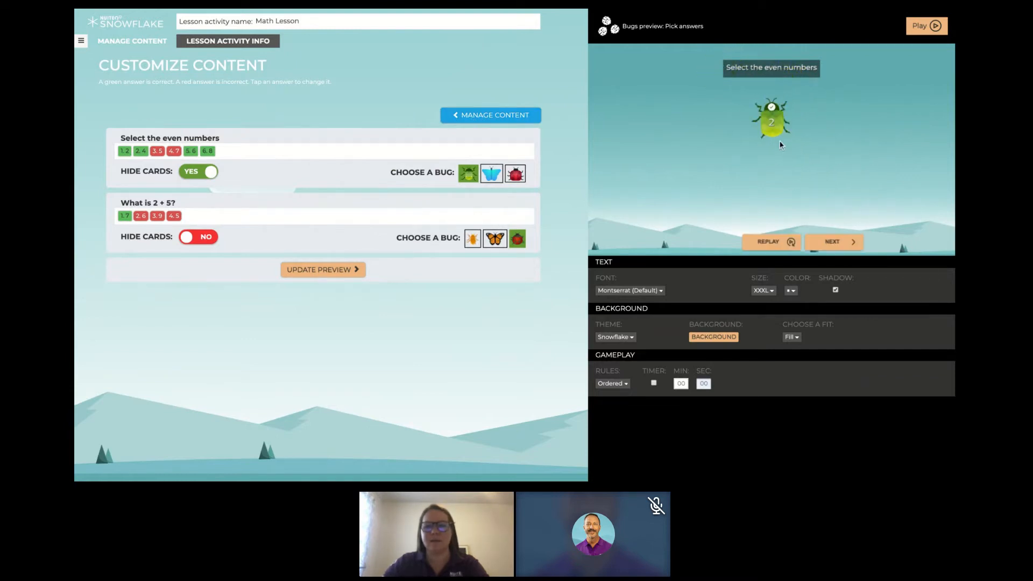
{"action": "left_click", "coordinate": [346, 272]}
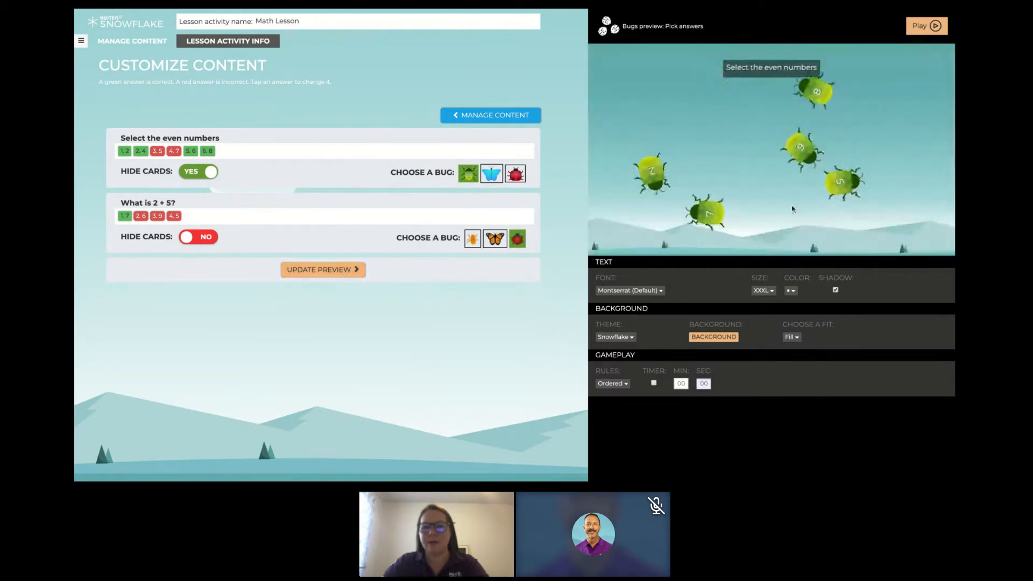
- Play the "Select the even numbers" question in the preview, picking the remaining even and odd bugs
{"action": "left_click", "coordinate": [708, 225]}
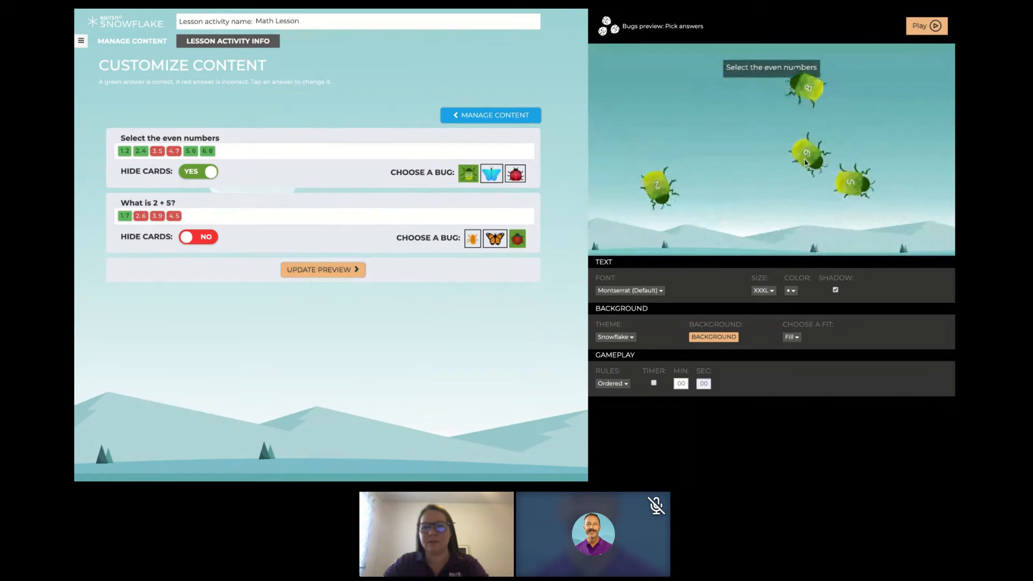
{"action": "left_click", "coordinate": [810, 156]}
{"action": "left_click", "coordinate": [859, 184]}
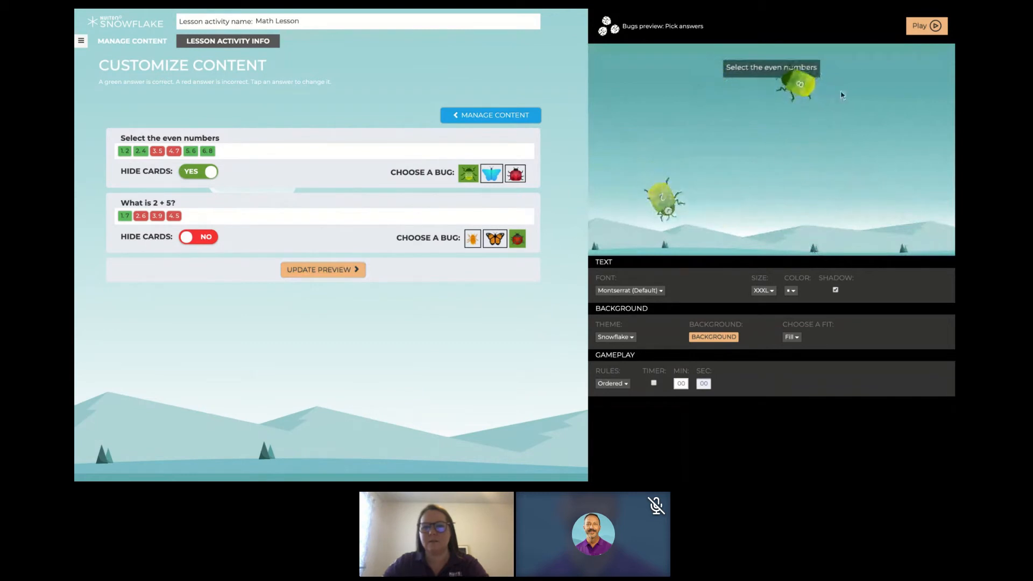
{"action": "left_click", "coordinate": [795, 86]}
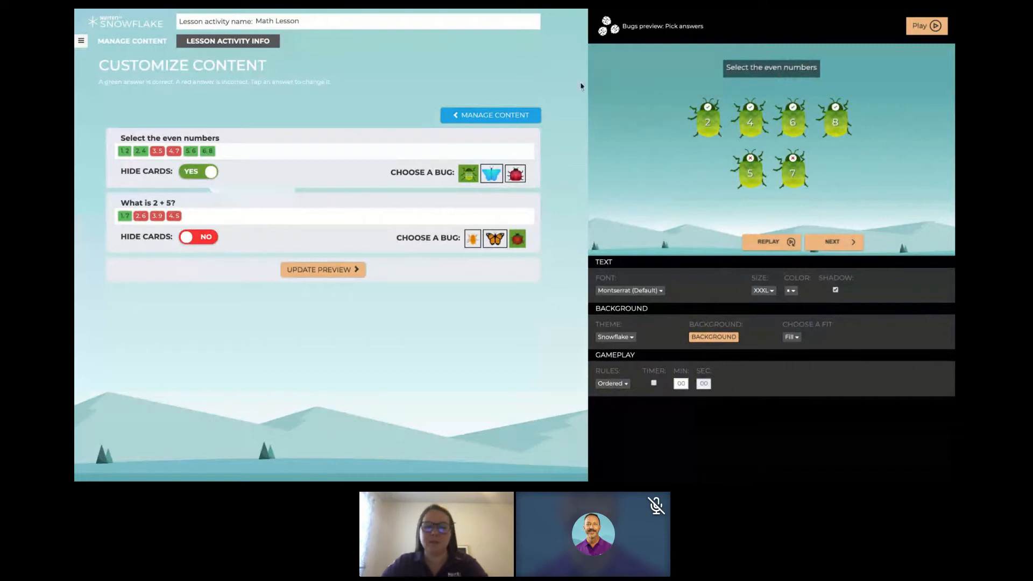
- Set the gameplay rules to Randomized
{"action": "left_click", "coordinate": [628, 384]}
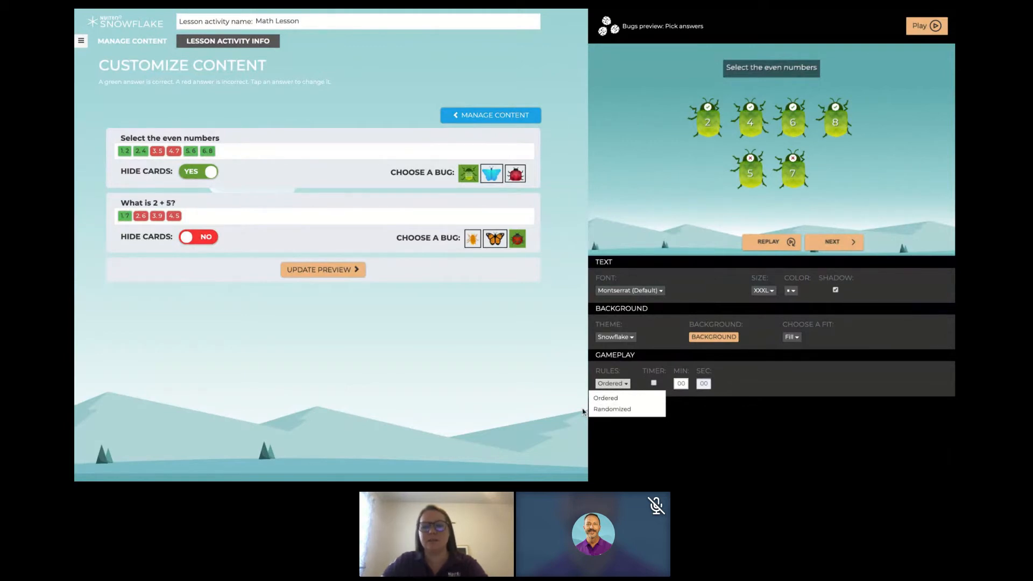
{"action": "left_click", "coordinate": [630, 410]}
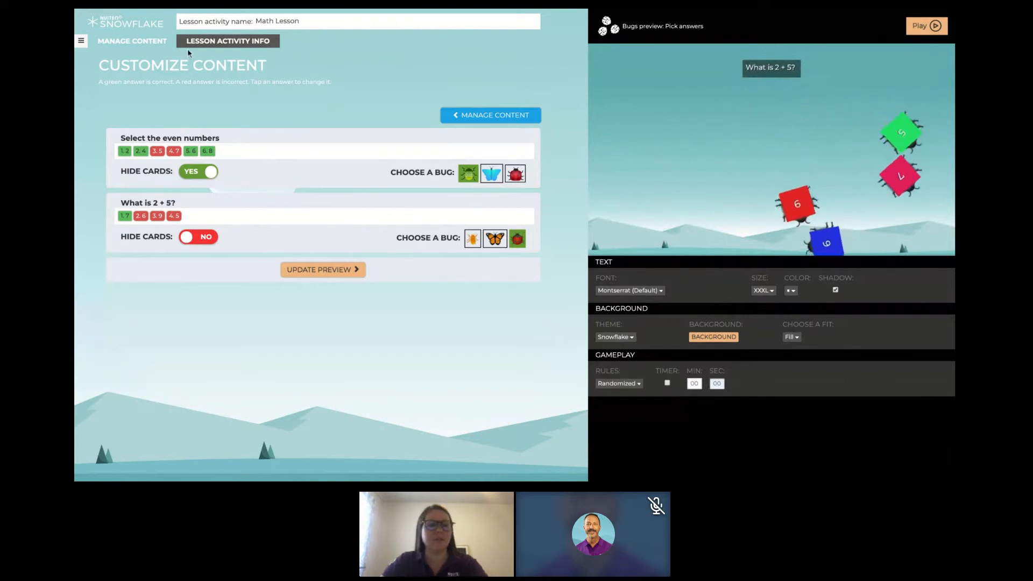
- Change the lesson activity type to an Einstein assessment
{"action": "left_click", "coordinate": [82, 44]}
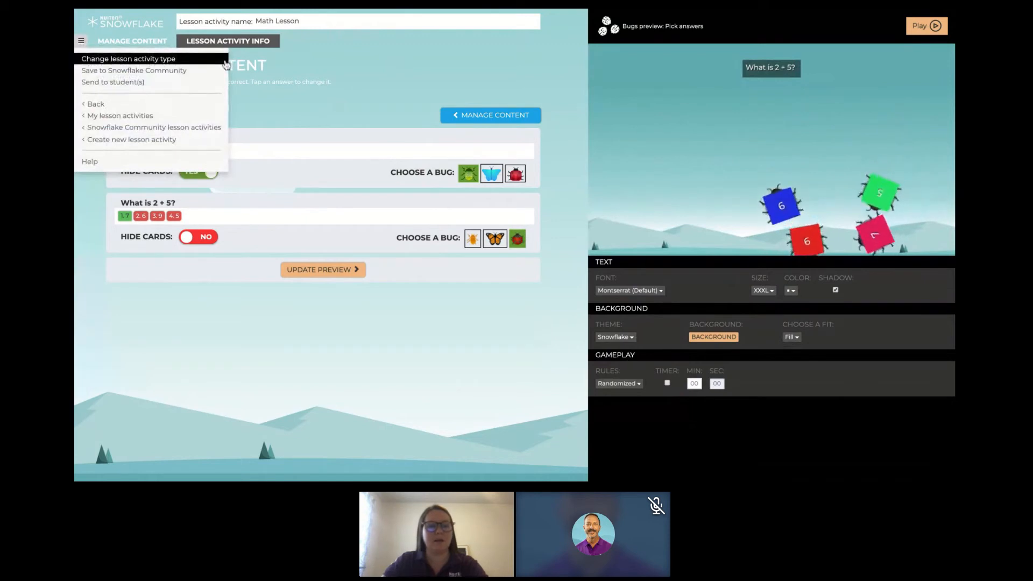
{"action": "left_click", "coordinate": [185, 61]}
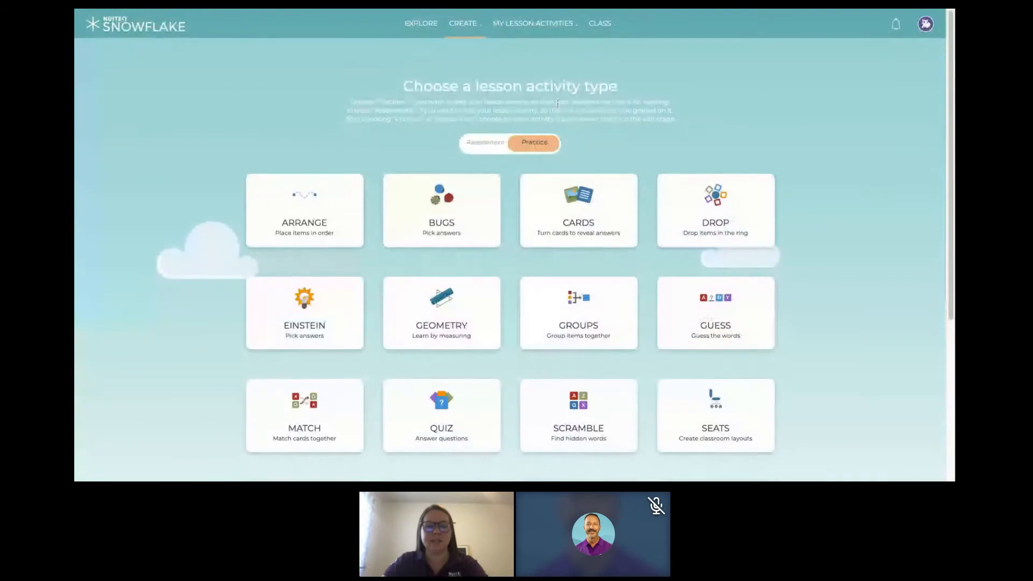
{"action": "left_click", "coordinate": [482, 144]}
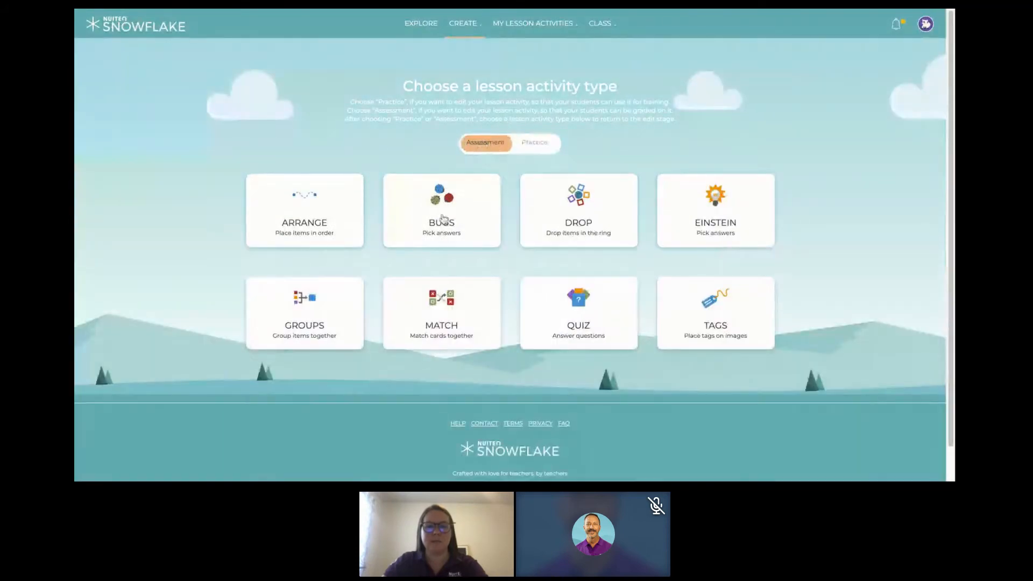
{"action": "left_click", "coordinate": [717, 210]}
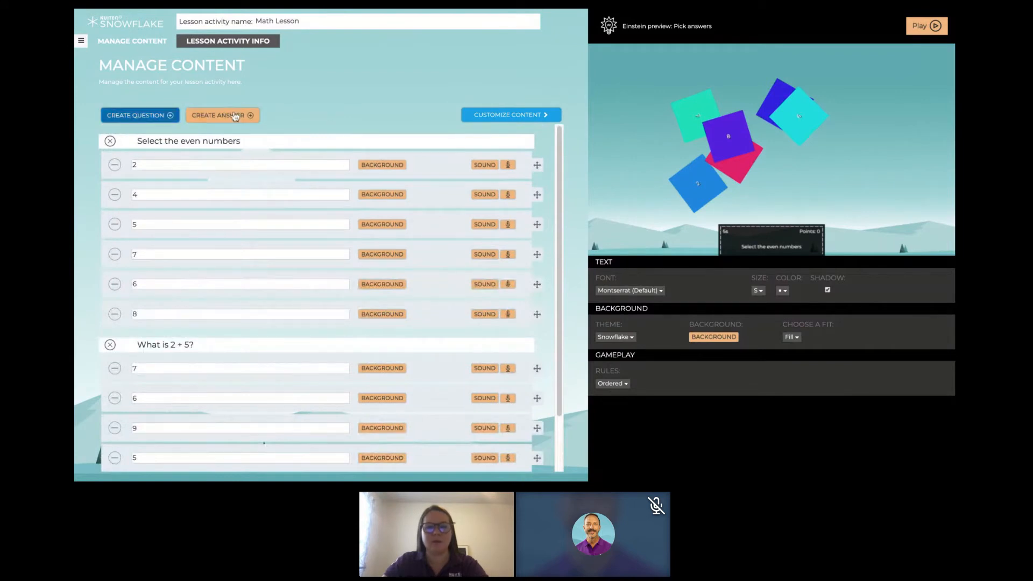
- Mark 2, 4, 6 and 8 as correct for "Select the even numbers" and 7 as correct for "What is 2 + 5?"
{"action": "left_click", "coordinate": [522, 115]}
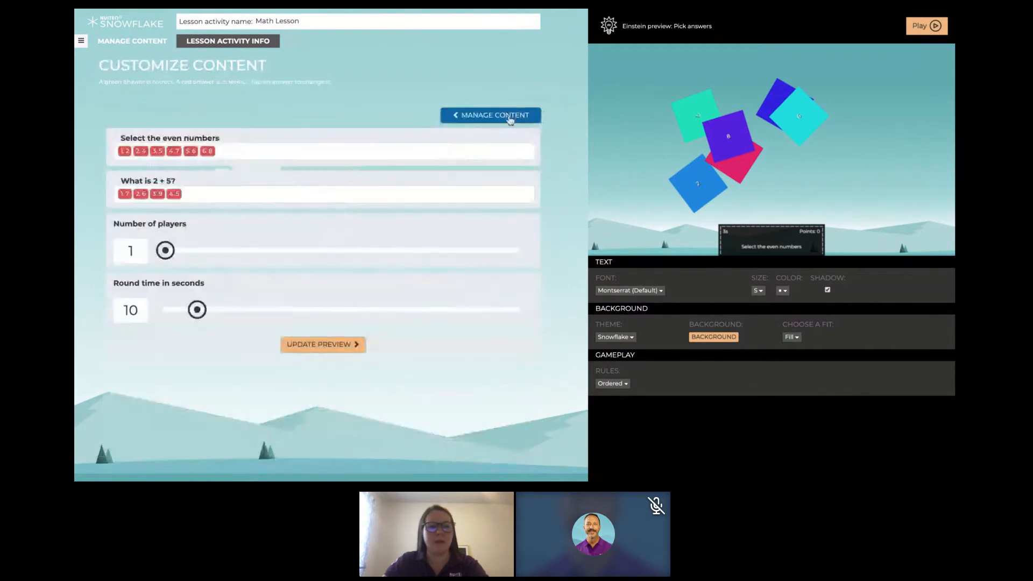
{"action": "left_click", "coordinate": [125, 151]}
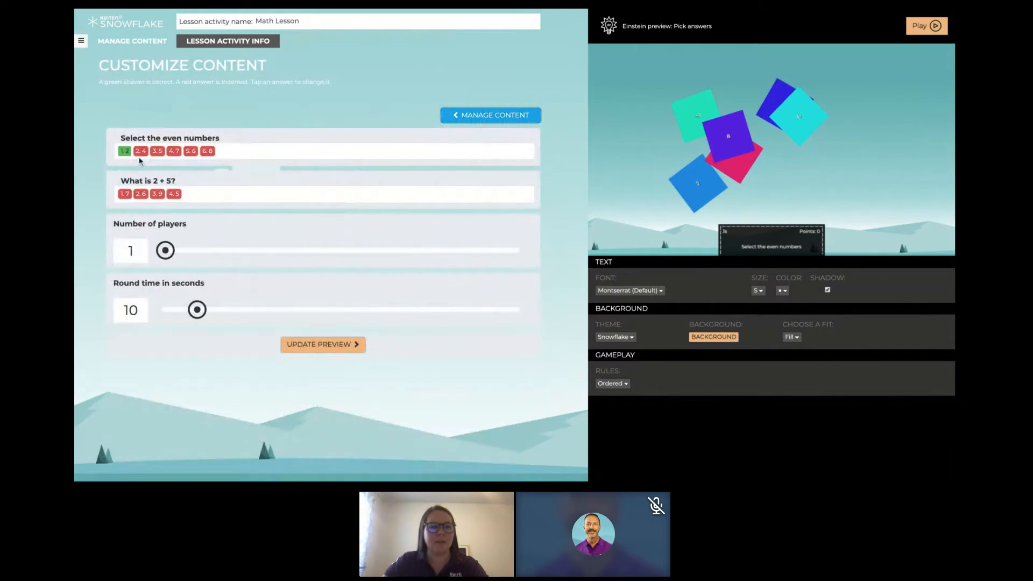
{"action": "left_click", "coordinate": [141, 150]}
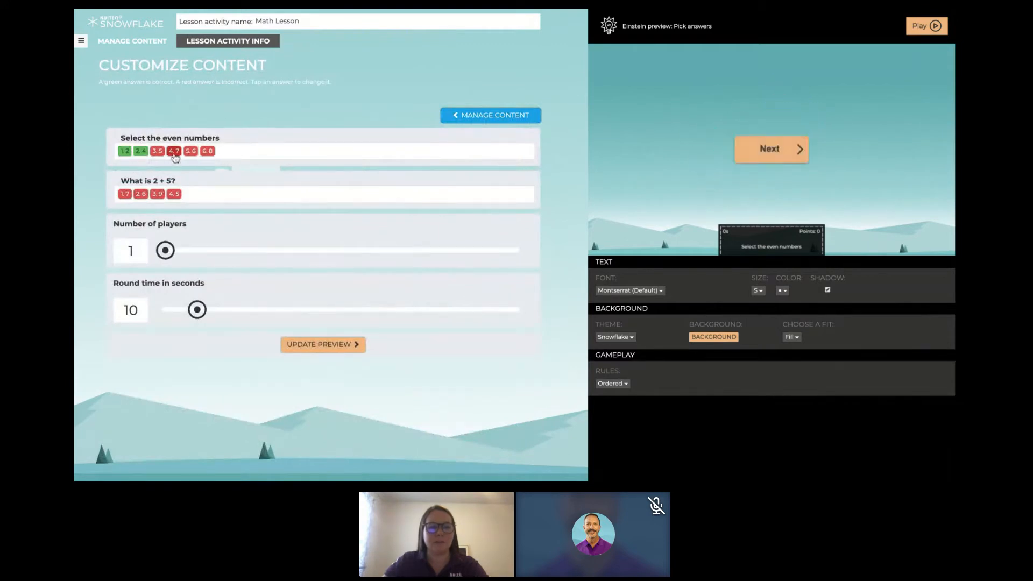
{"action": "left_click", "coordinate": [191, 151]}
{"action": "left_click", "coordinate": [210, 153]}
{"action": "left_click", "coordinate": [125, 195]}
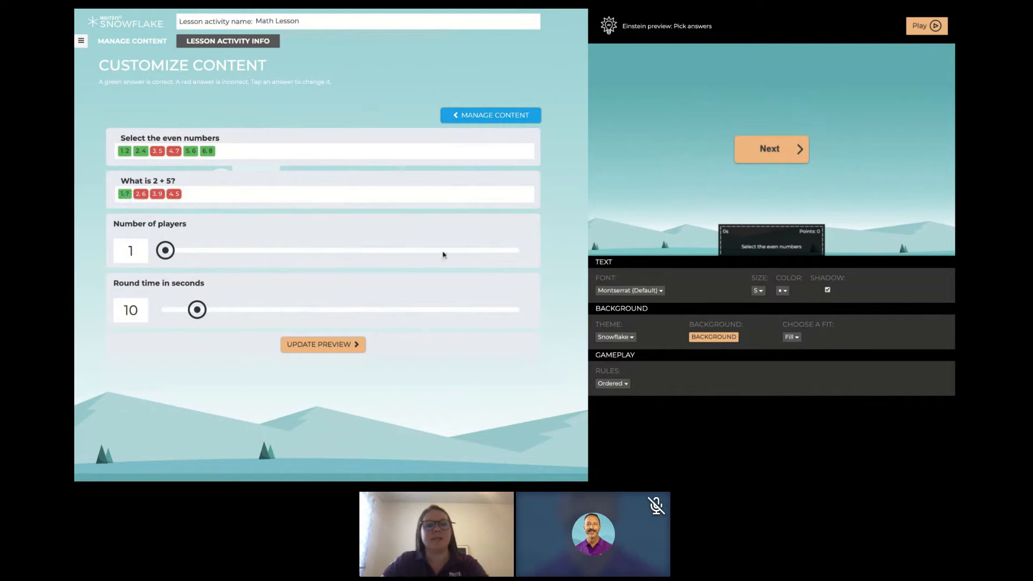
- Set the number of players to 4, update the preview, and set the round time to 60 seconds
{"action": "left_click", "coordinate": [517, 251]}
{"action": "left_click", "coordinate": [358, 345]}
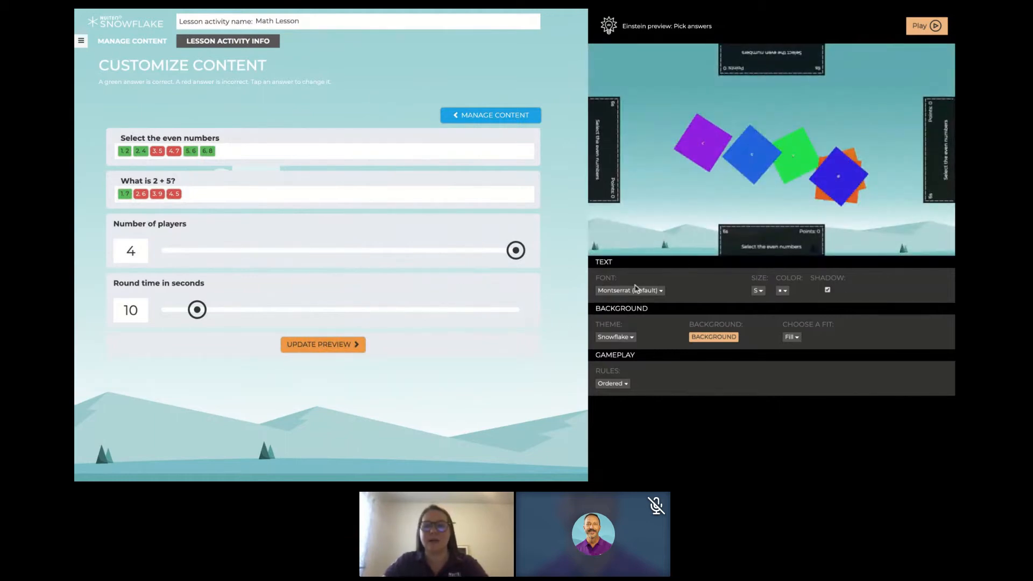
{"action": "left_click", "coordinate": [514, 311]}
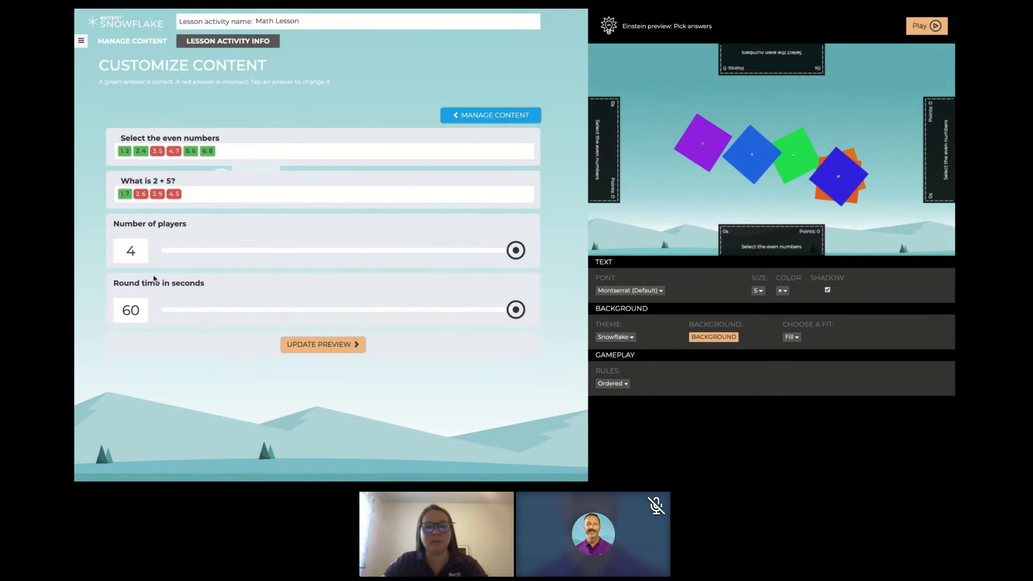
- Set the gameplay rules to Randomized and the number of players to 1, and update the preview
{"action": "left_click", "coordinate": [624, 384]}
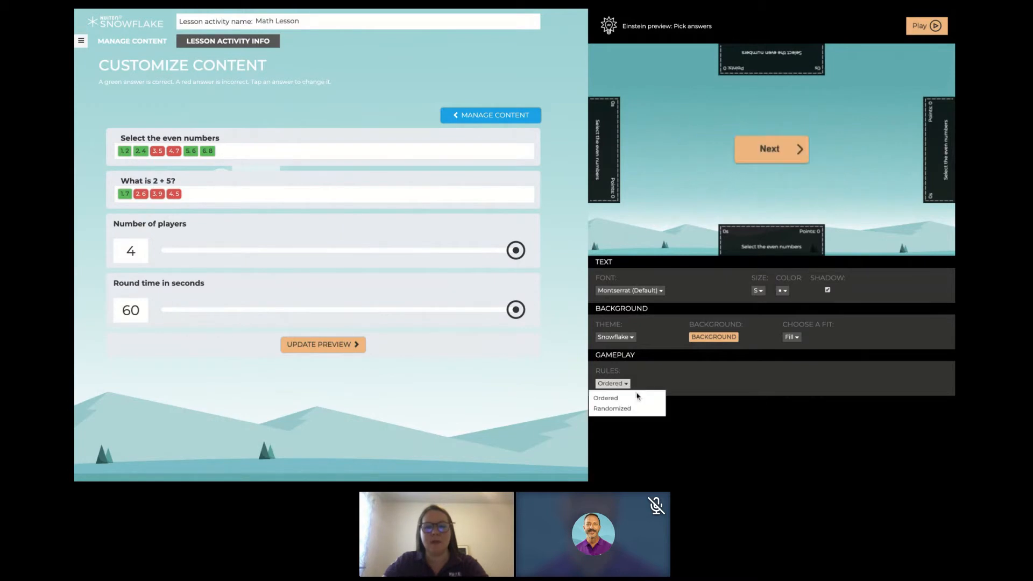
{"action": "left_click", "coordinate": [613, 409]}
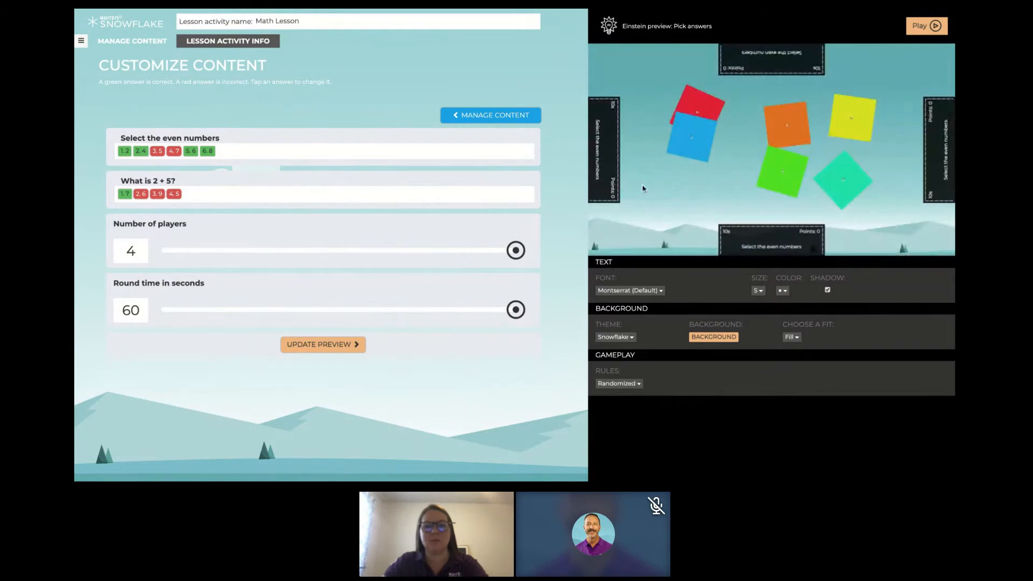
{"action": "left_click", "coordinate": [161, 252]}
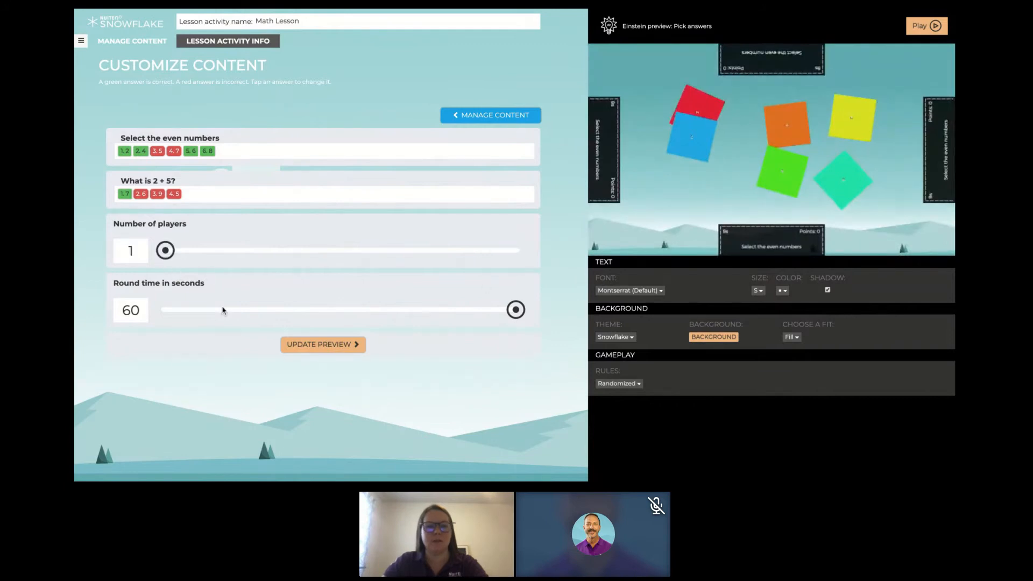
{"action": "left_click", "coordinate": [302, 350]}
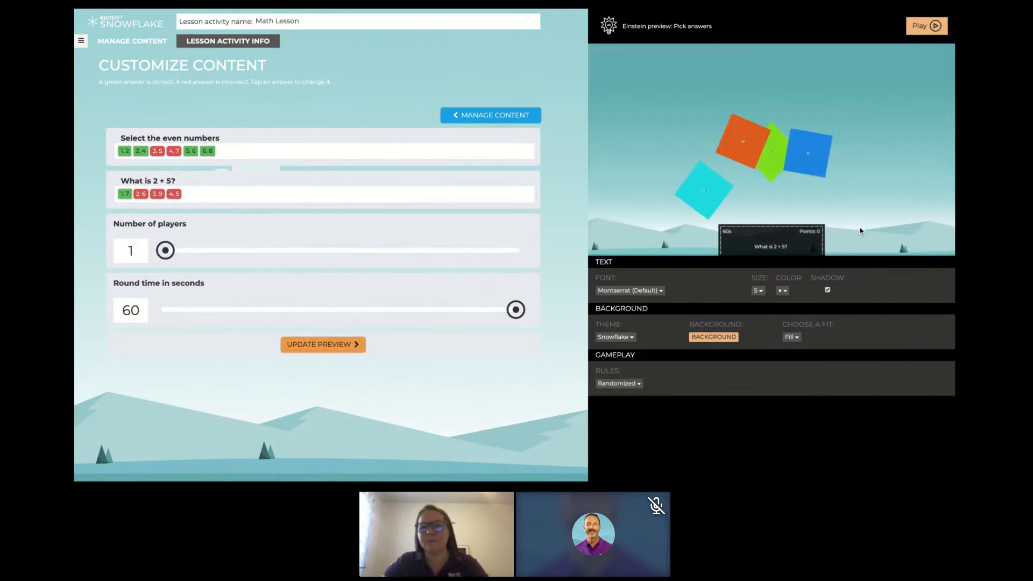
- Set the text size to XXXL and pick the answer cards 6 and 7 for "What is 2 + 5?" in the preview
{"action": "left_click", "coordinate": [759, 291]}
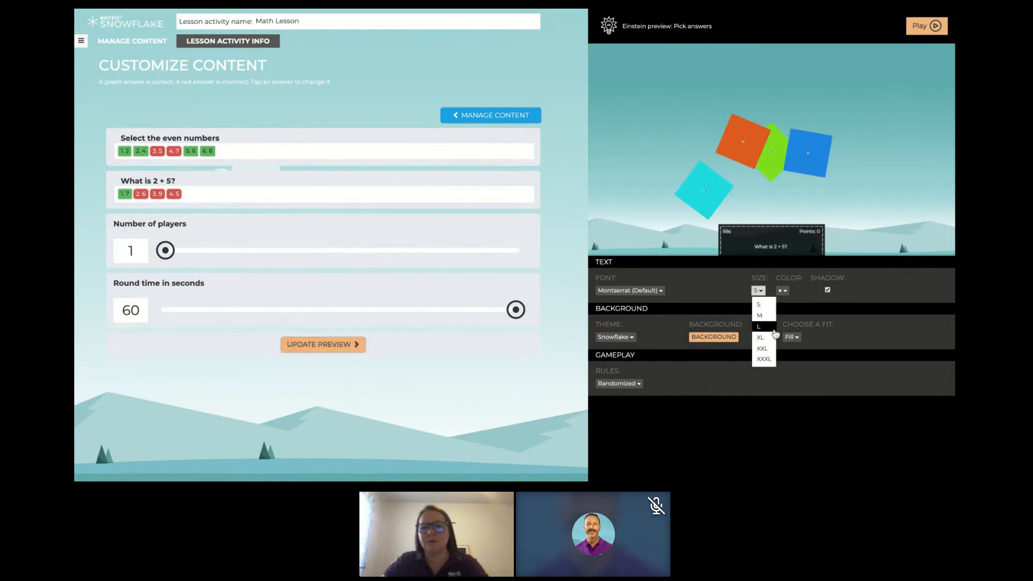
{"action": "left_click", "coordinate": [766, 364]}
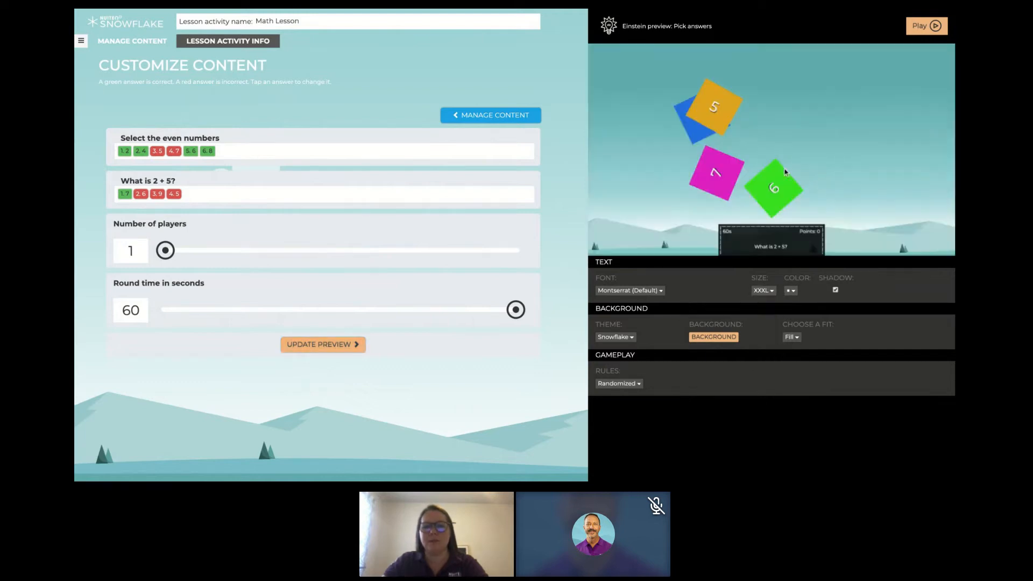
{"action": "left_click", "coordinate": [773, 198]}
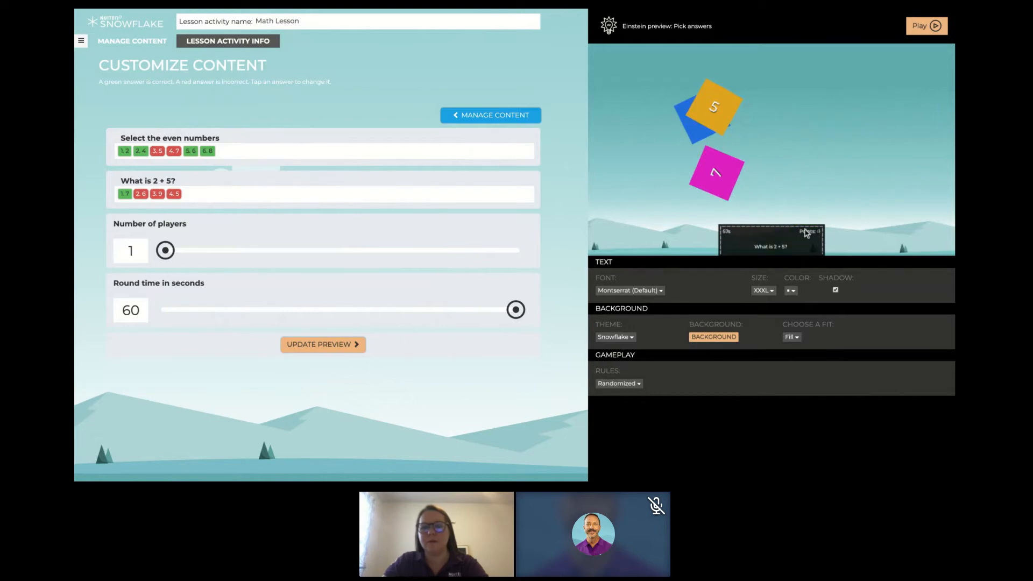
{"action": "left_click", "coordinate": [713, 180]}
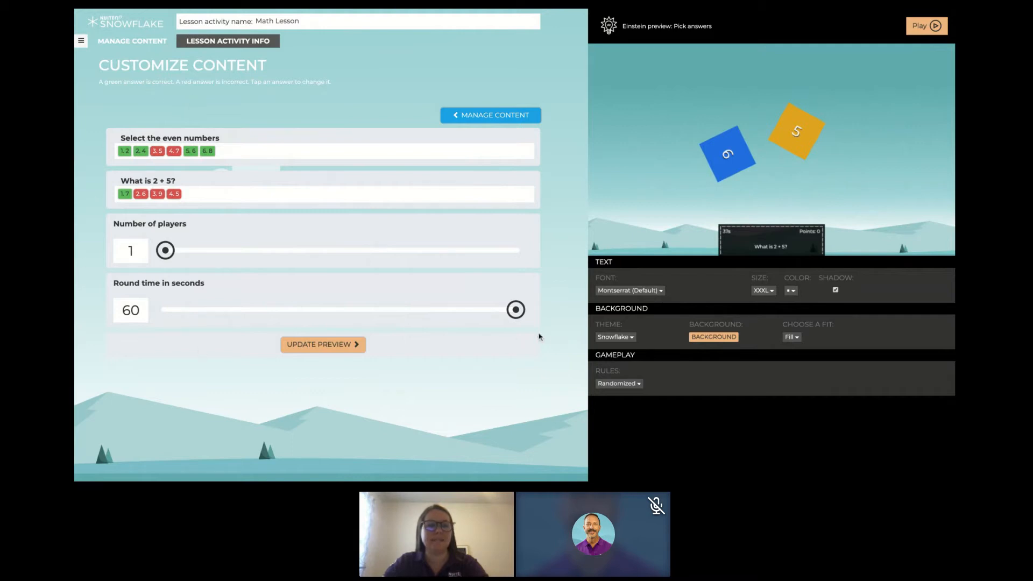
- Change the lesson activity type to a Quiz assessment
{"action": "left_click", "coordinate": [82, 42]}
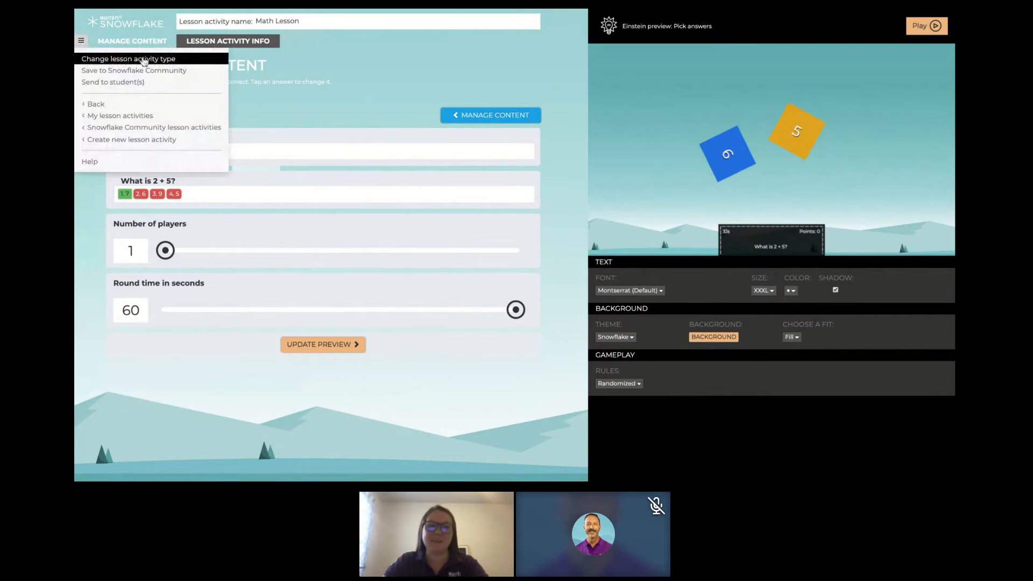
{"action": "left_click", "coordinate": [144, 62]}
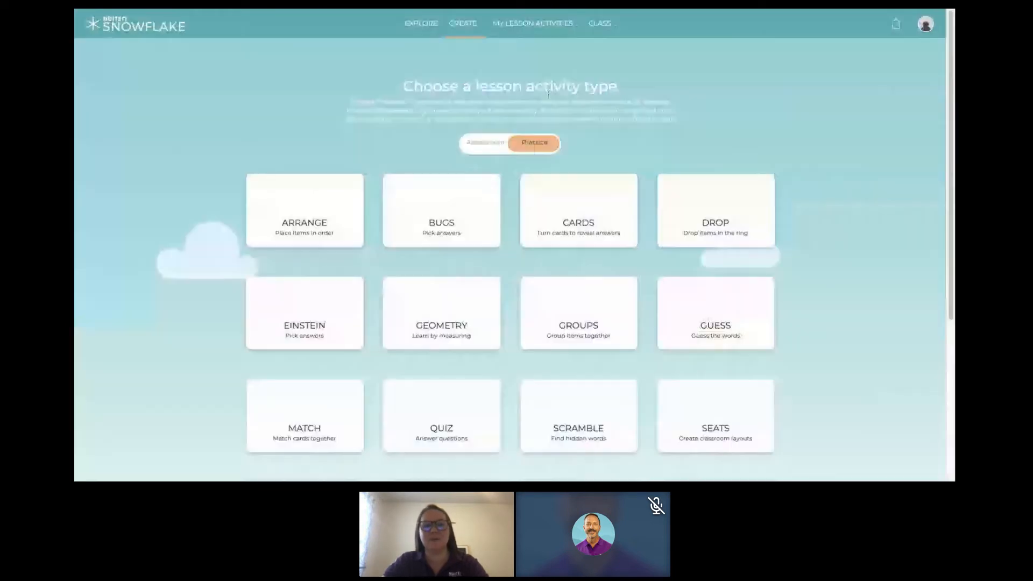
{"action": "left_click", "coordinate": [505, 152]}
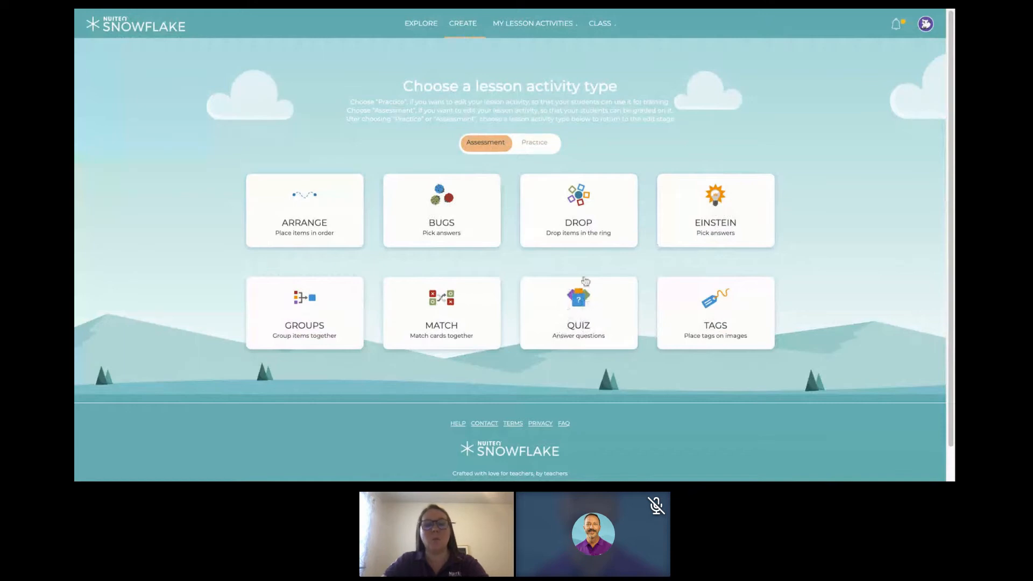
{"action": "left_click", "coordinate": [577, 315]}
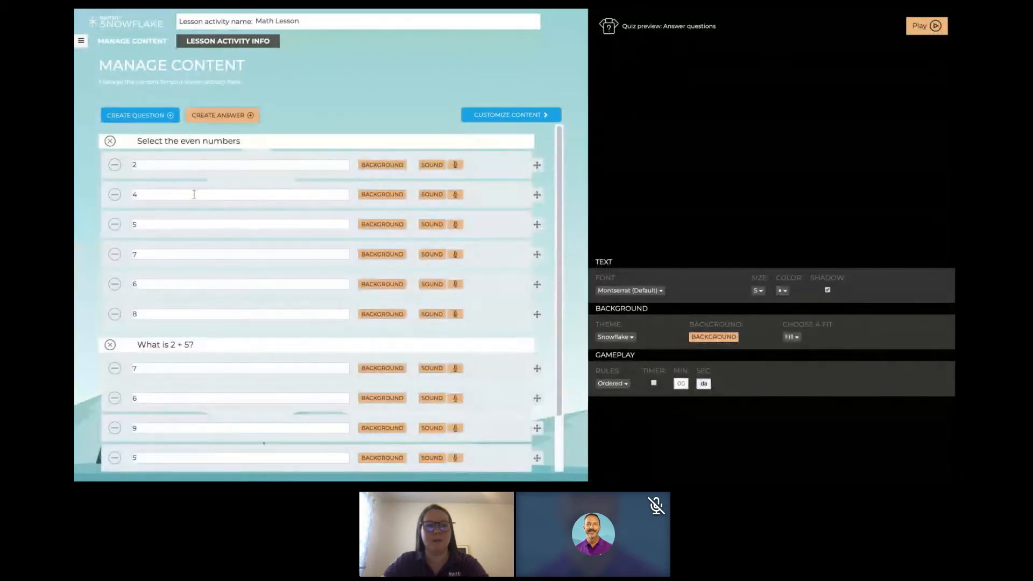
- Remove the answers 4, 6 and 8 from the question "Select the even numbers"
{"action": "scroll", "coordinate": [213, 284], "scroll_direction": "down", "scroll_amount": 1}
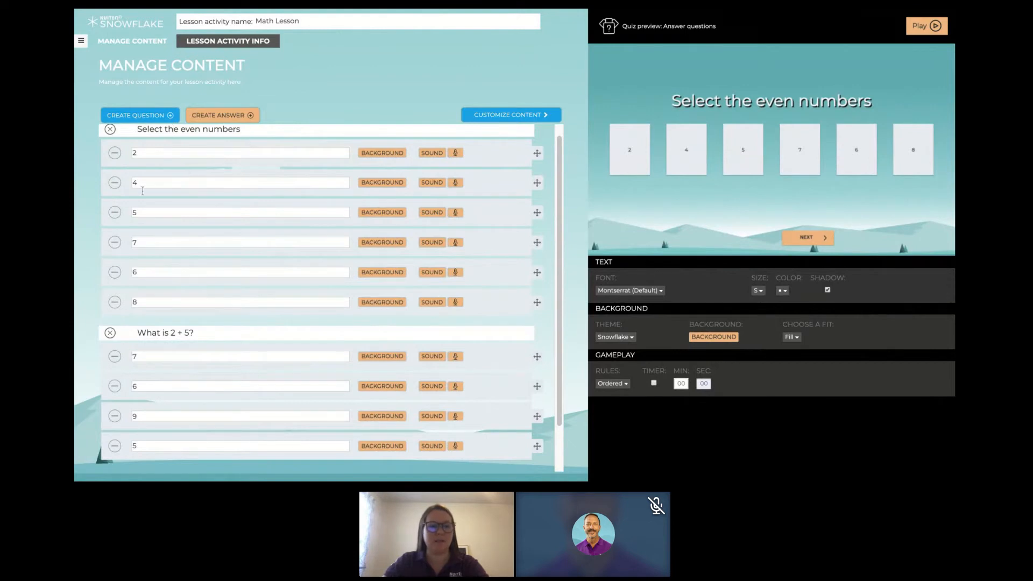
{"action": "left_click", "coordinate": [115, 183]}
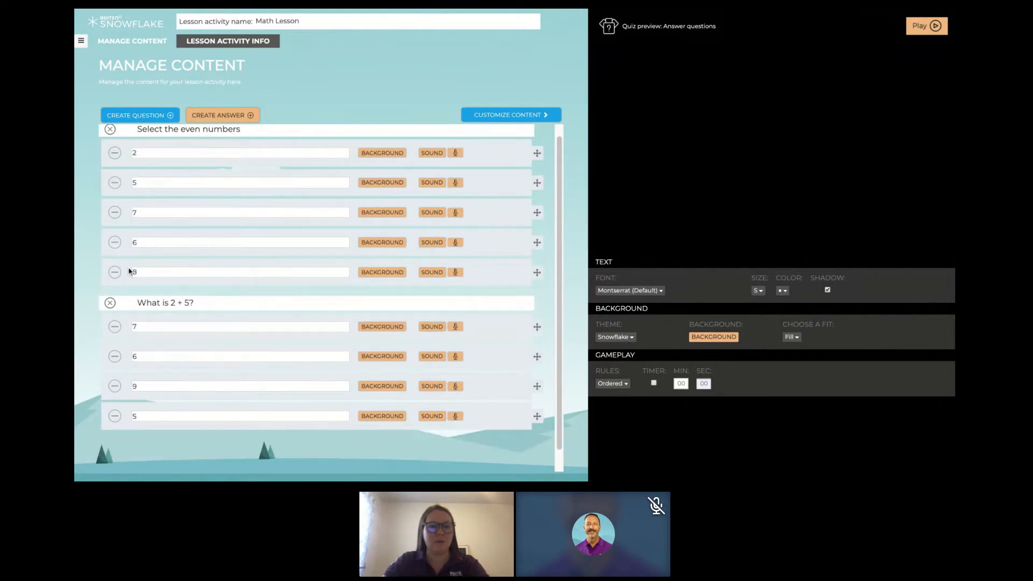
{"action": "left_click", "coordinate": [116, 243]}
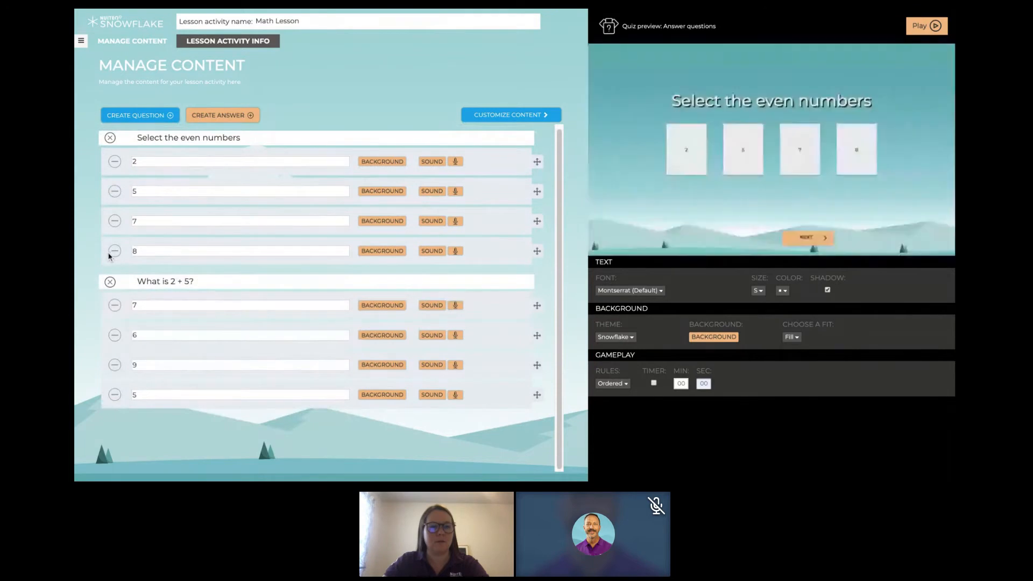
{"action": "left_click", "coordinate": [115, 252]}
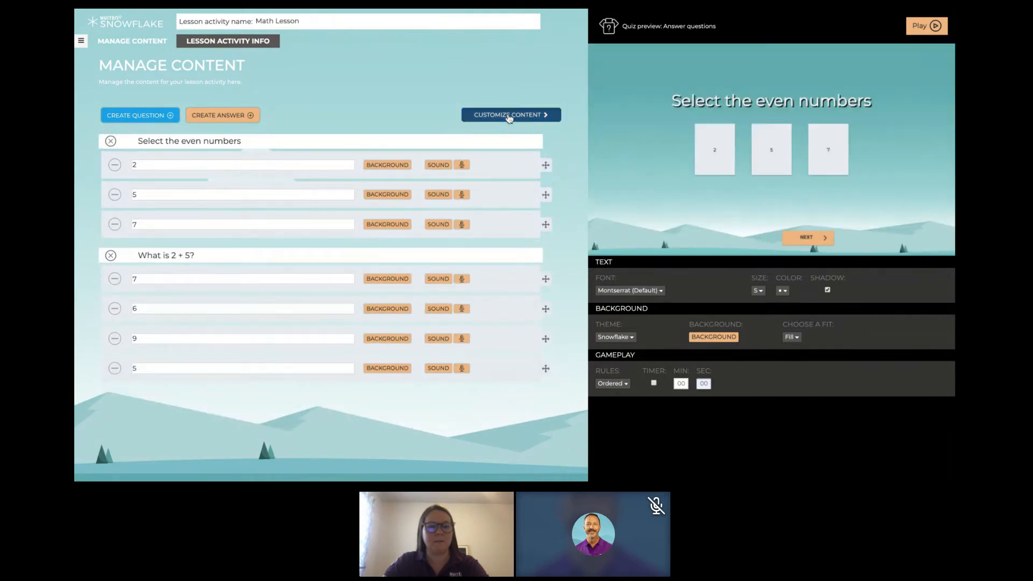
- Choose 2 as the correct answer for "Select the even numbers" and 7 for "What is 2 + 5?"
{"action": "left_click", "coordinate": [509, 115]}
{"action": "left_click", "coordinate": [527, 148]}
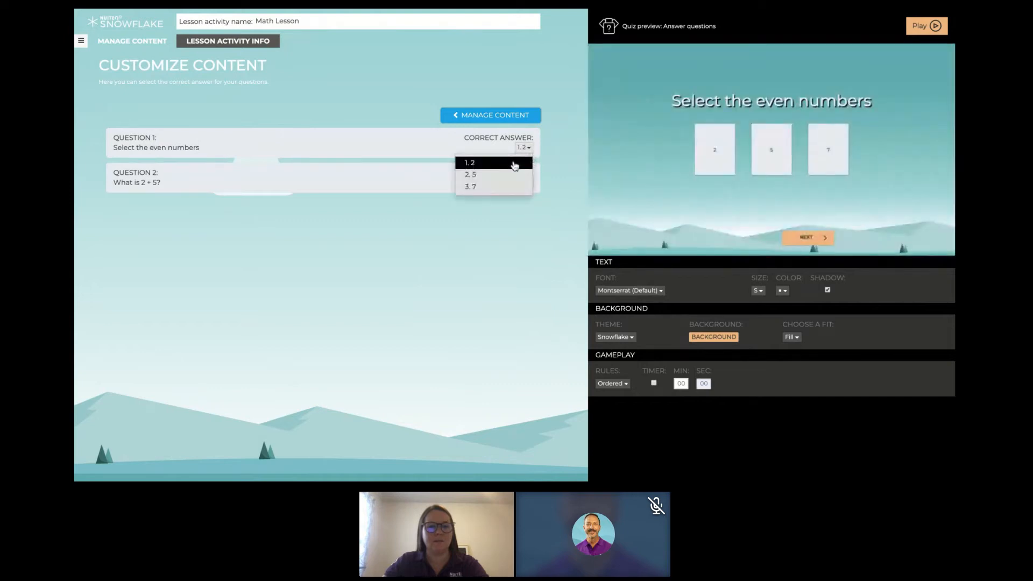
{"action": "left_click", "coordinate": [515, 163]}
{"action": "left_click", "coordinate": [527, 183]}
{"action": "left_click", "coordinate": [525, 200]}
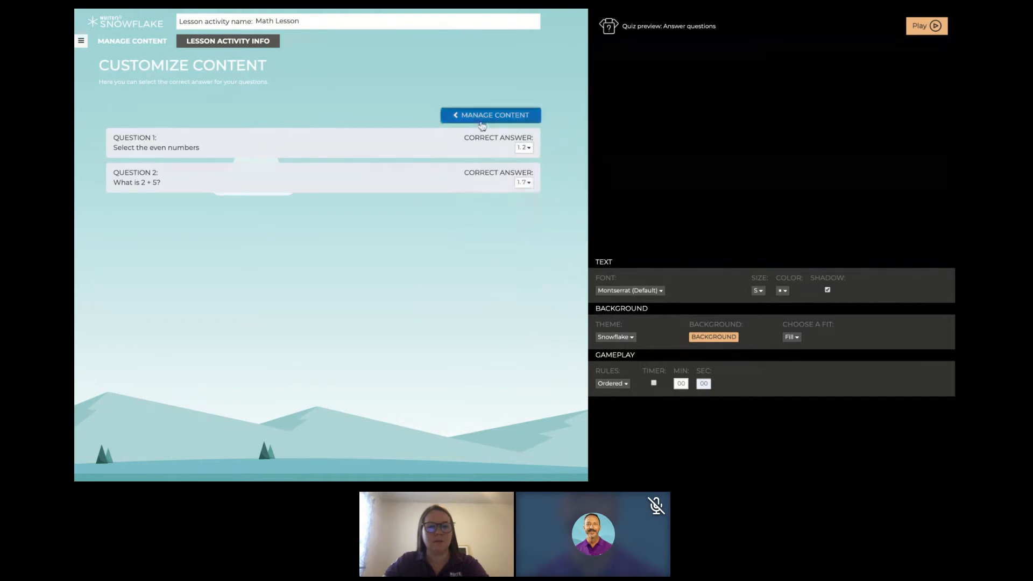
- Reorder the answers, moving 2 below 5 in "Select the even numbers" and 7 to the end of "What is 2 + 5?"
{"action": "left_click", "coordinate": [482, 121]}
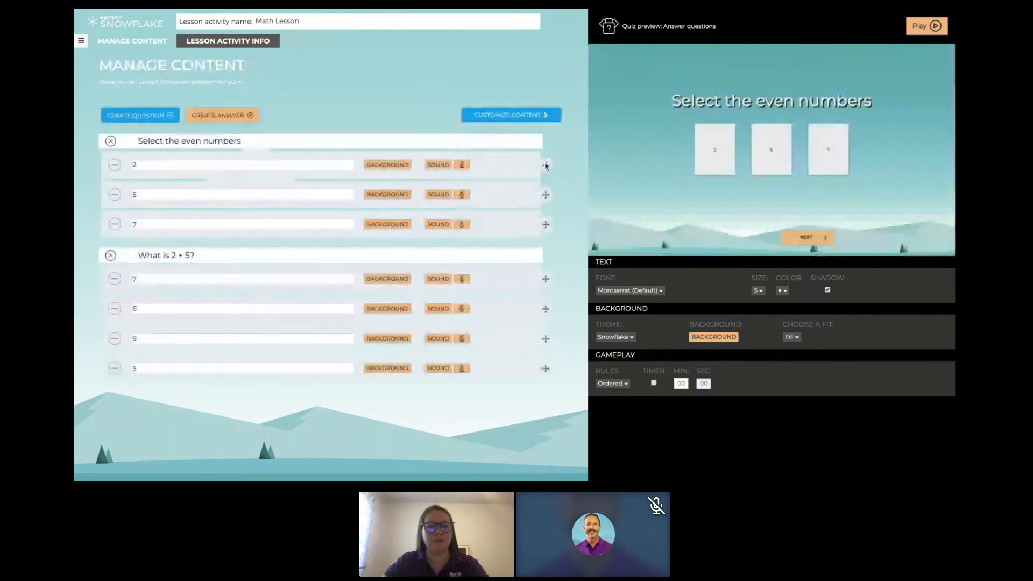
{"action": "left_click_drag", "start_coordinate": [546, 165], "coordinate": [545, 195]}
{"action": "left_click_drag", "start_coordinate": [543, 282], "coordinate": [546, 367]}
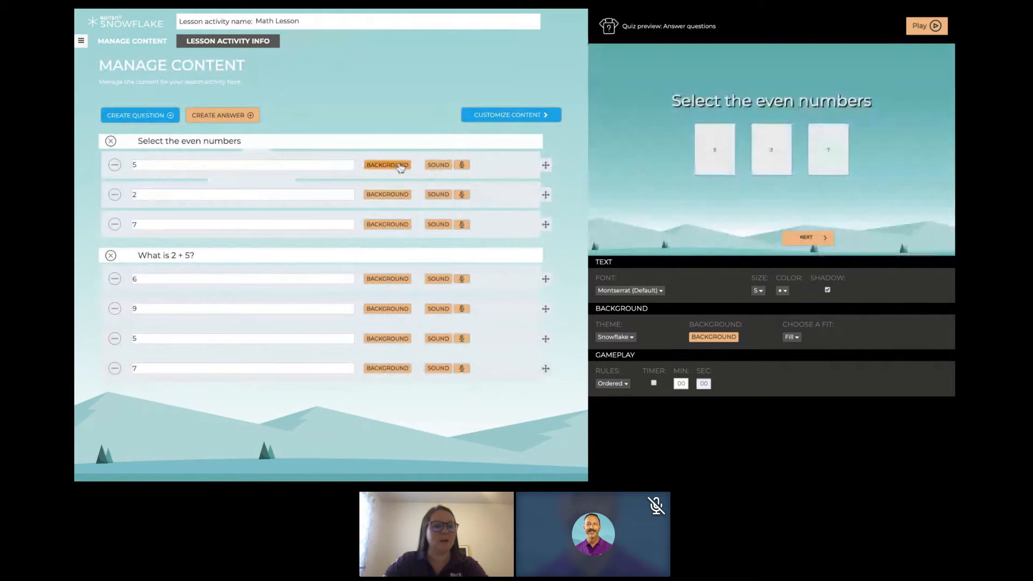
- Add a question "Select the odd number" with the answers 5, 4 and 2, and open the correct-answer settings
{"action": "left_click", "coordinate": [152, 114]}
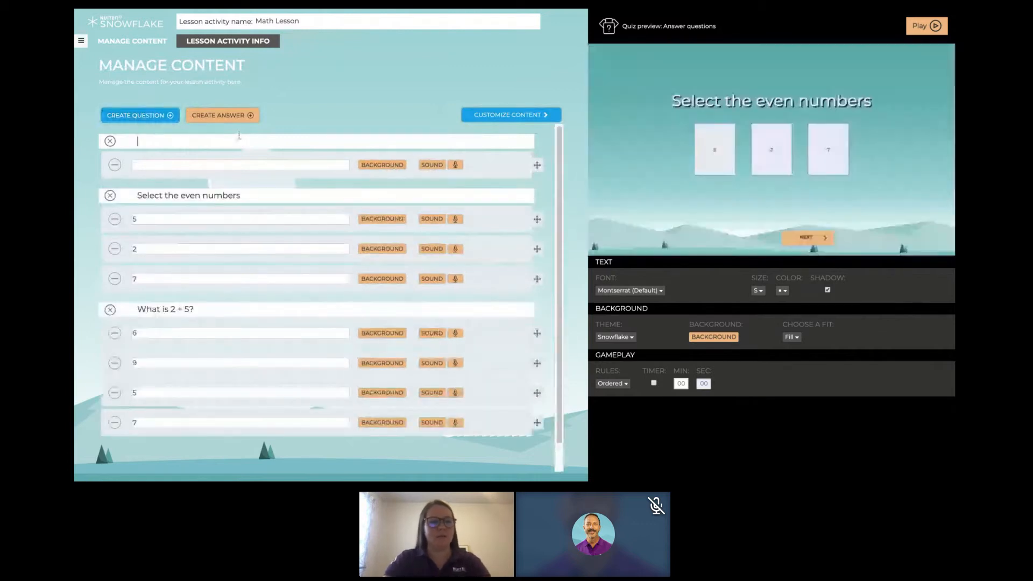
{"action": "type", "text": "Select the odd numbers"}
{"action": "key", "text": "BackSpace"}
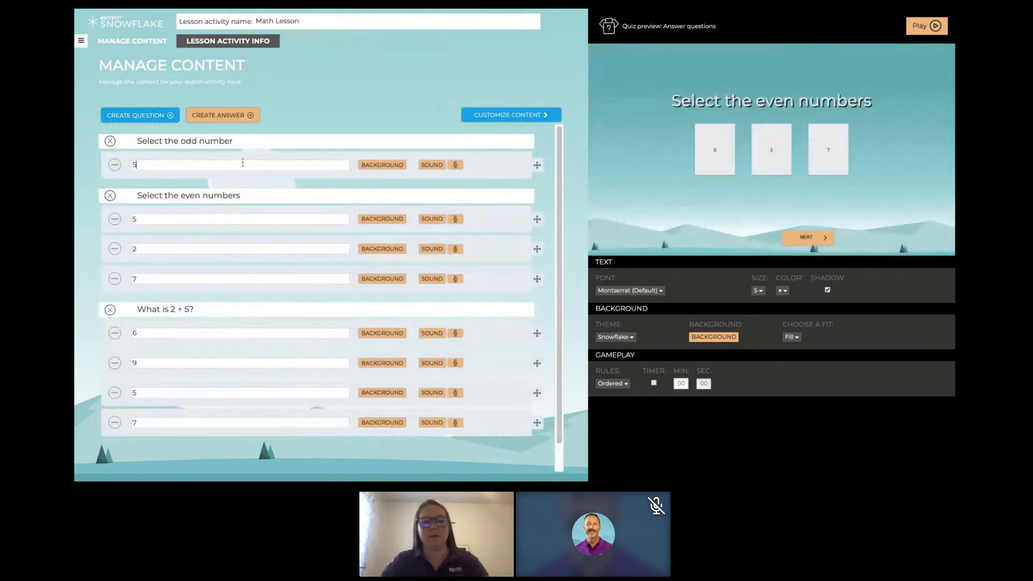
{"action": "key", "text": "Return"}
{"action": "type", "text": "4"}
{"action": "key", "text": "Return"}
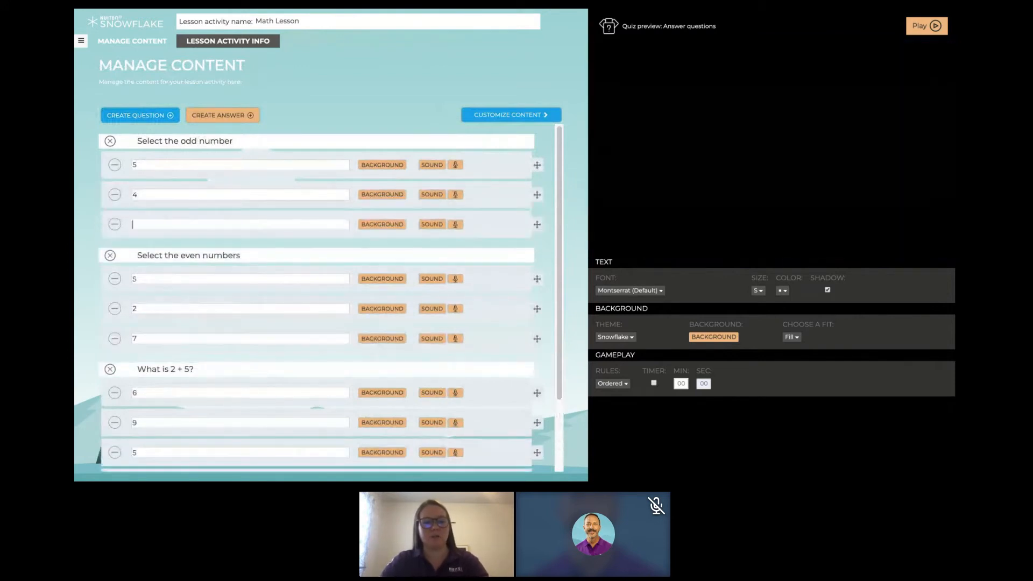
{"action": "type", "text": "2"}
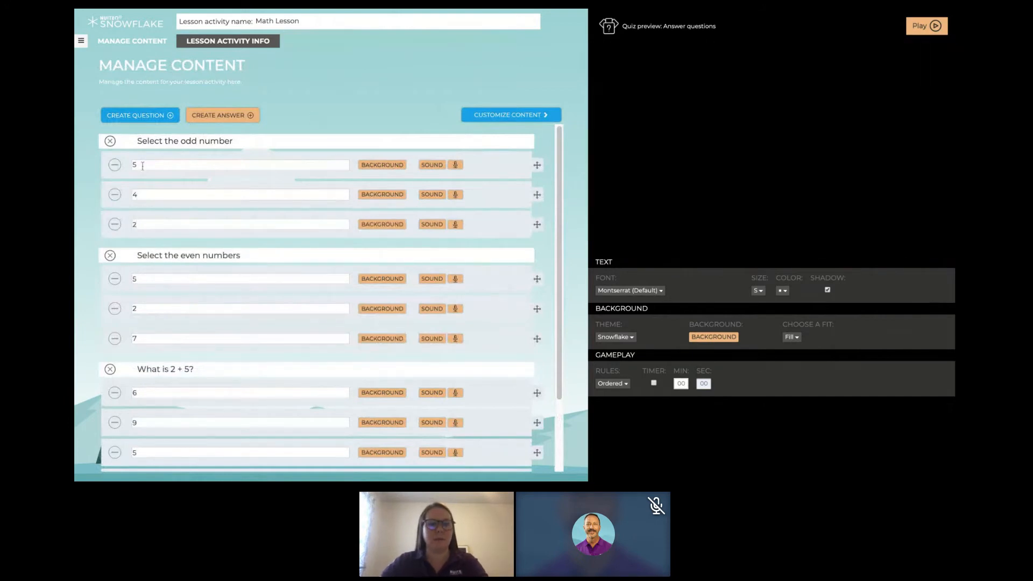
{"action": "left_click", "coordinate": [507, 115]}
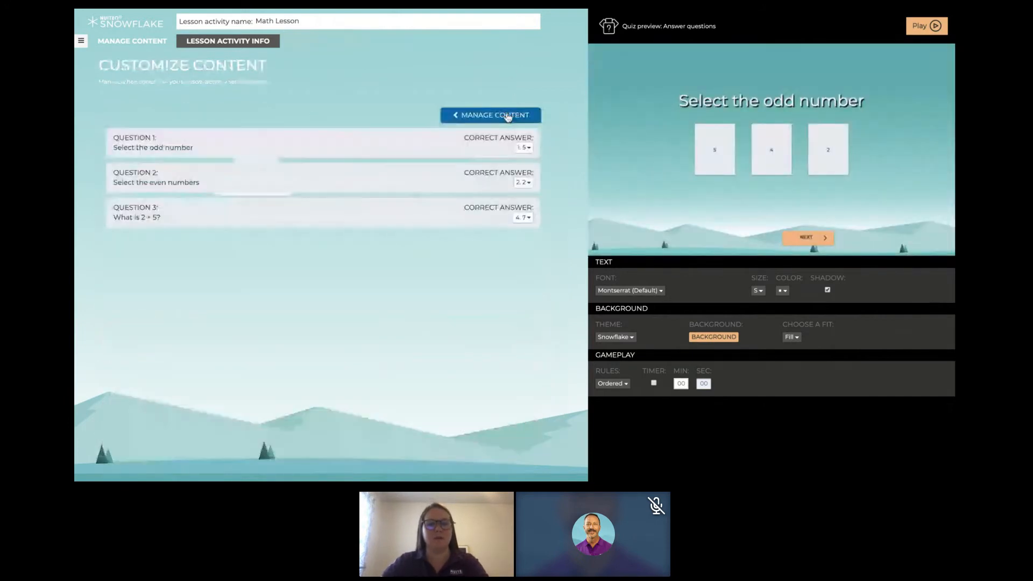
- Check the correct-answer choices for "Select the odd number" and return to managing the content
{"action": "left_click", "coordinate": [526, 153]}
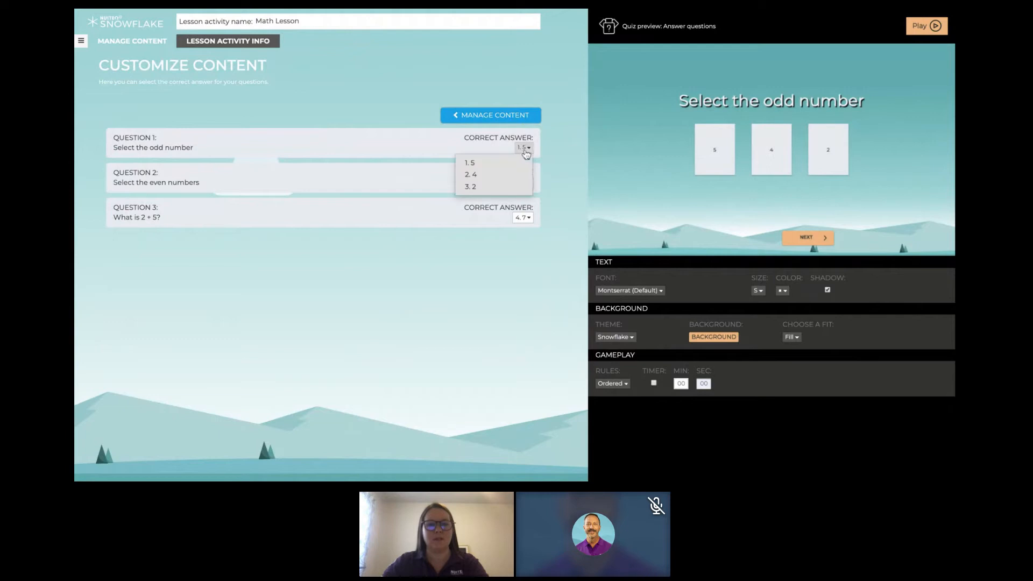
{"action": "left_click", "coordinate": [529, 152]}
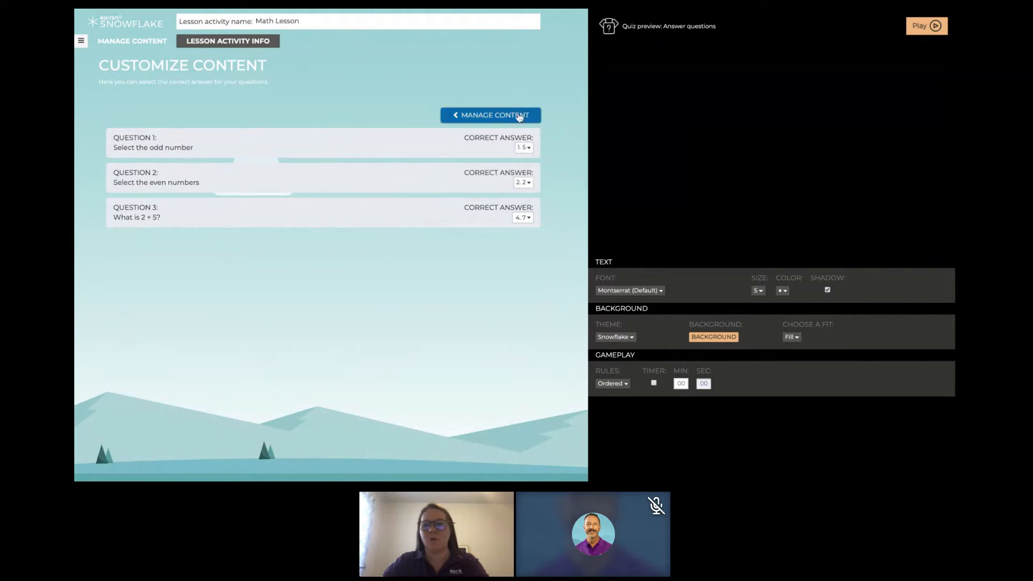
{"action": "left_click", "coordinate": [518, 115]}
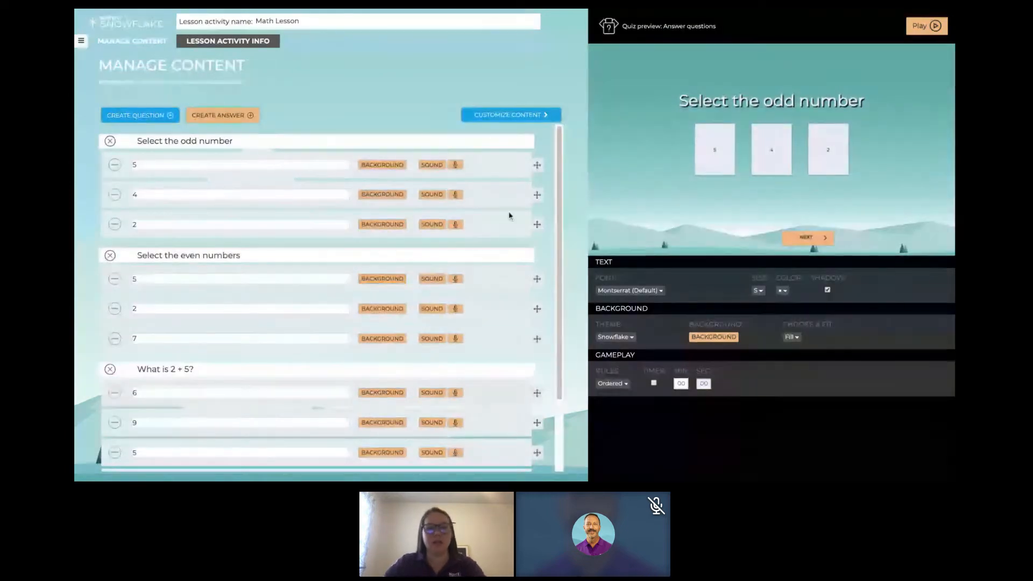
- Set the text size of the quiz to XXXL
{"action": "left_click", "coordinate": [758, 291]}
{"action": "left_click", "coordinate": [763, 360]}
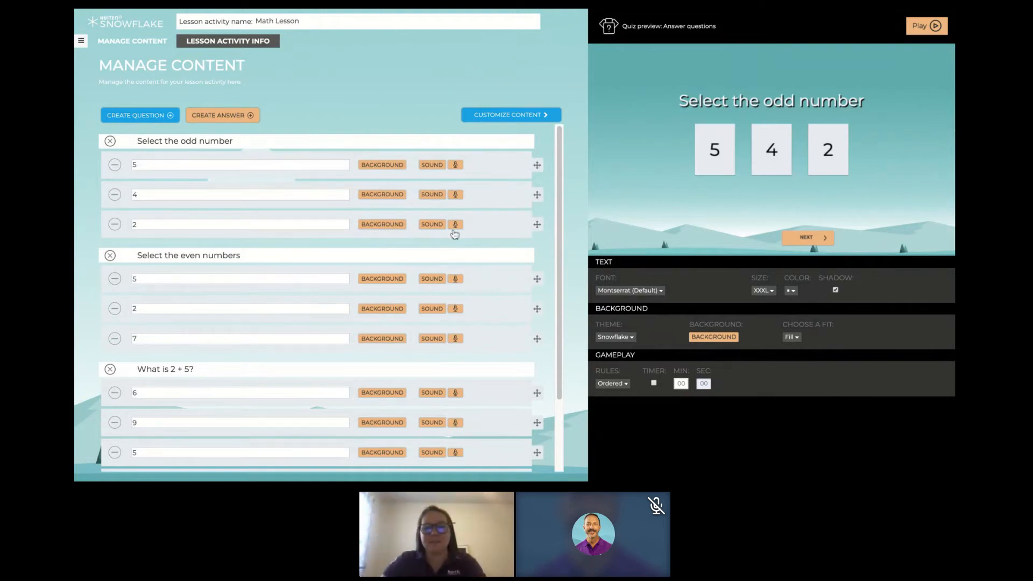
{"action": "scroll", "coordinate": [542, 186], "scroll_direction": "down", "scroll_amount": 2}
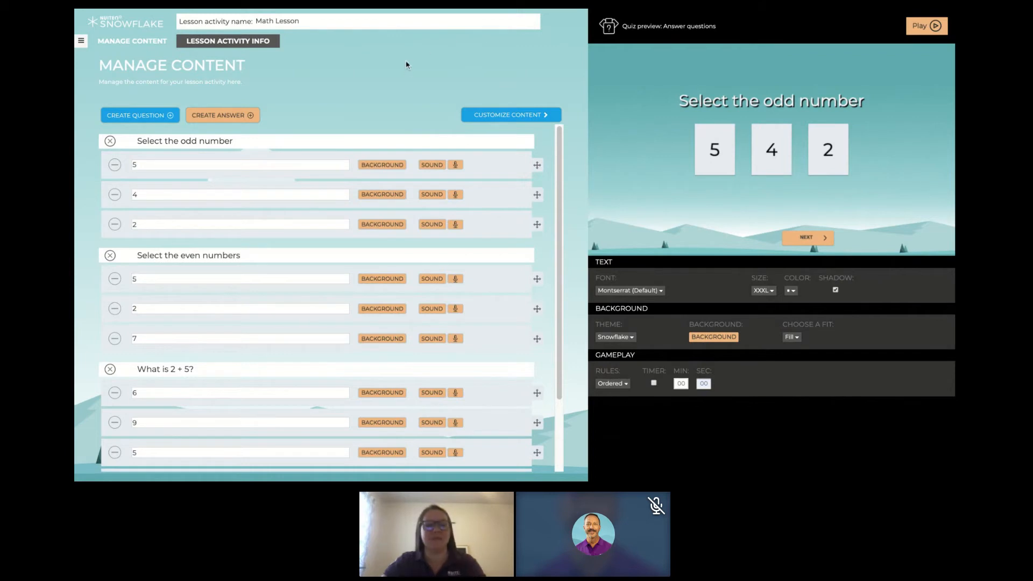
- Start sending the lesson activity to students and choose Snowflake Test Class as the class
{"action": "left_click", "coordinate": [82, 41]}
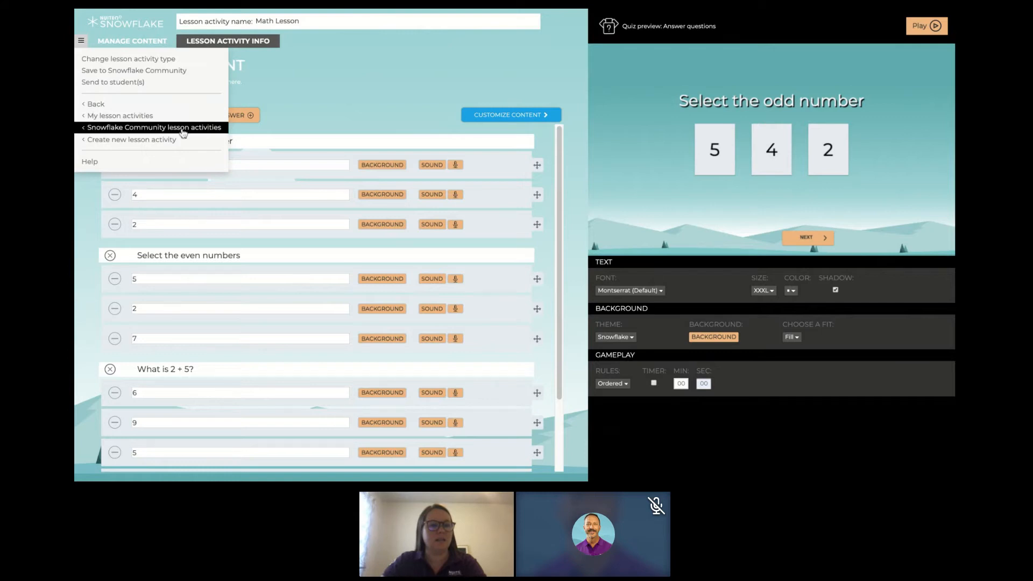
{"action": "left_click", "coordinate": [144, 86]}
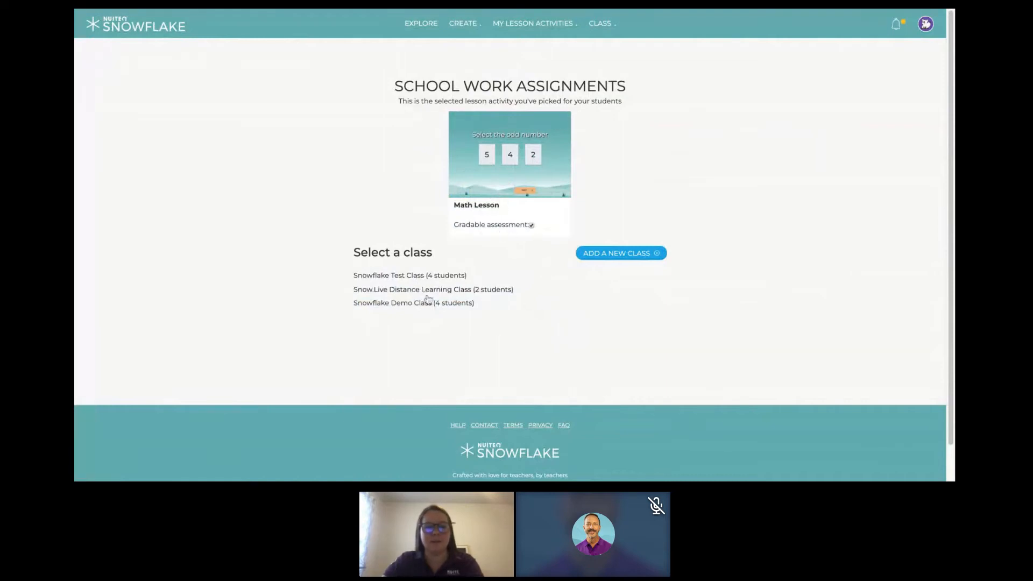
{"action": "left_click", "coordinate": [397, 278]}
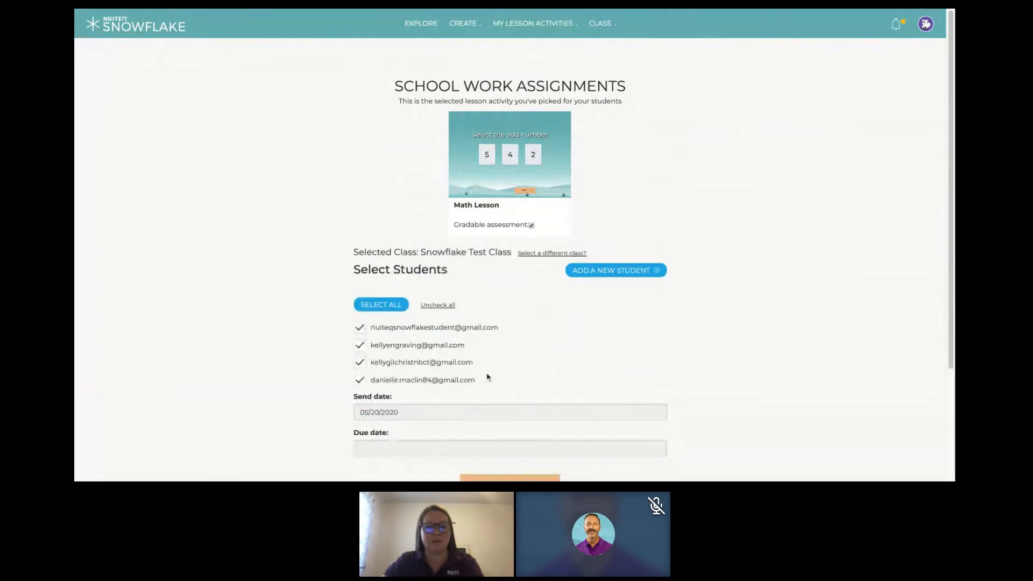
- Deselect the last three students of the class so that only the first one receives the assignment
{"action": "scroll", "coordinate": [603, 338], "scroll_direction": "down", "scroll_amount": 1}
{"action": "scroll", "coordinate": [603, 338], "scroll_direction": "down", "scroll_amount": 2}
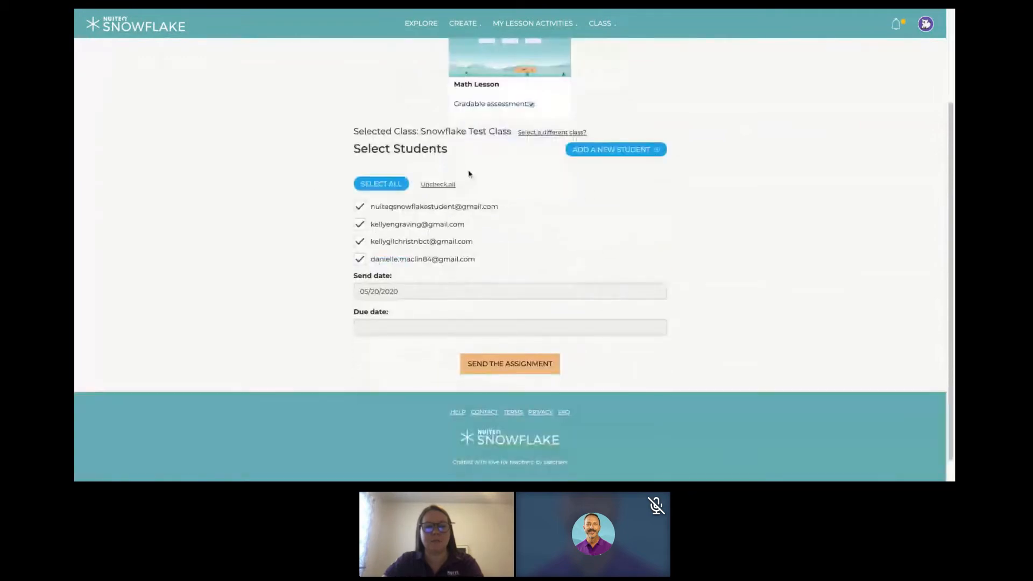
{"action": "left_click", "coordinate": [360, 224]}
{"action": "left_click", "coordinate": [360, 241]}
{"action": "left_click", "coordinate": [360, 259]}
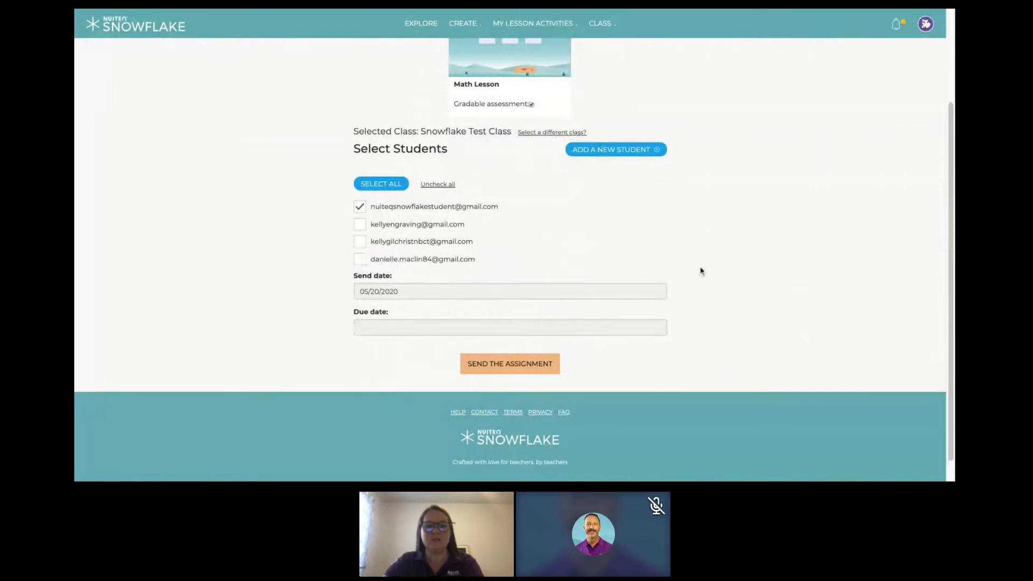
- Set the due date to 05/22/2020, send the assignment and dismiss the message
{"action": "left_click", "coordinate": [483, 327]}
{"action": "left_click", "coordinate": [453, 423]}
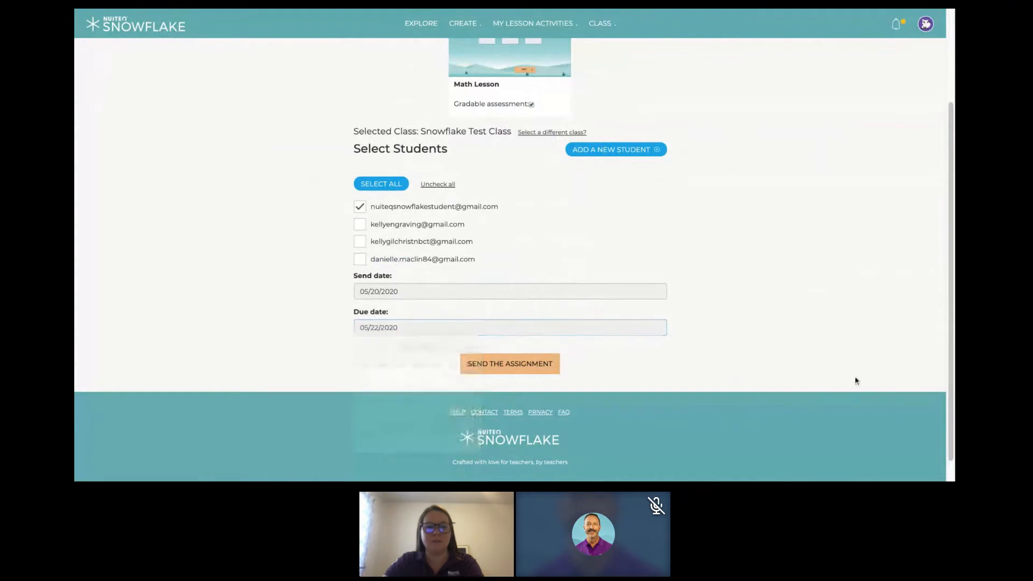
{"action": "left_click", "coordinate": [508, 365]}
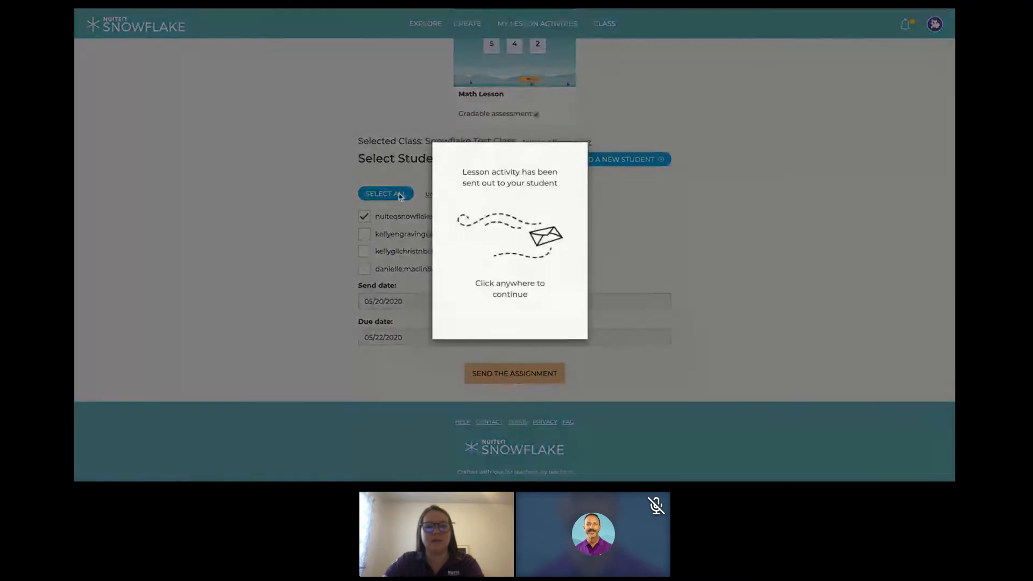
{"action": "left_click", "coordinate": [627, 219]}
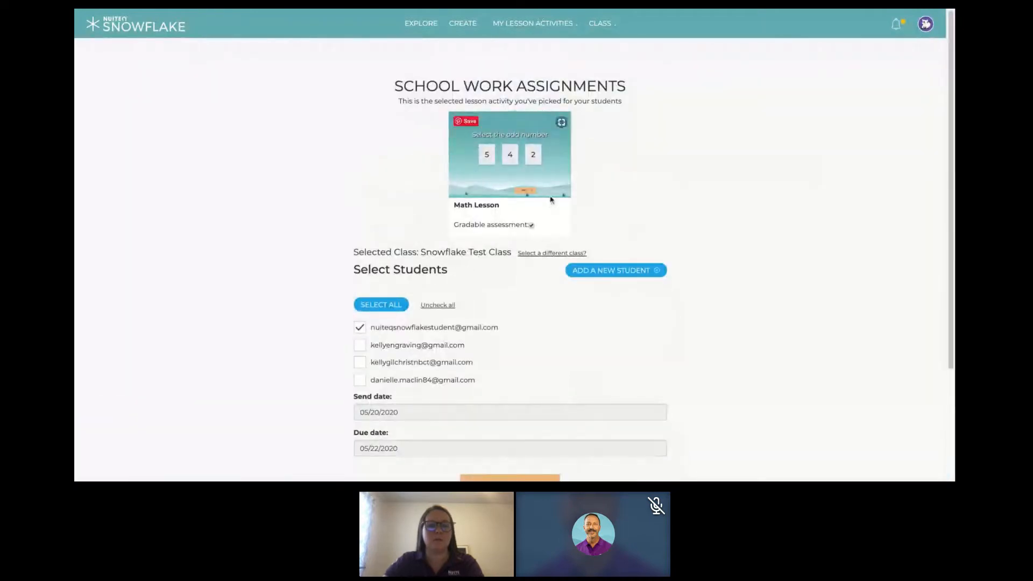
- Open the Review Progress overview of the assignments sent to the classes
{"action": "mouse_move", "coordinate": [562, 34]}
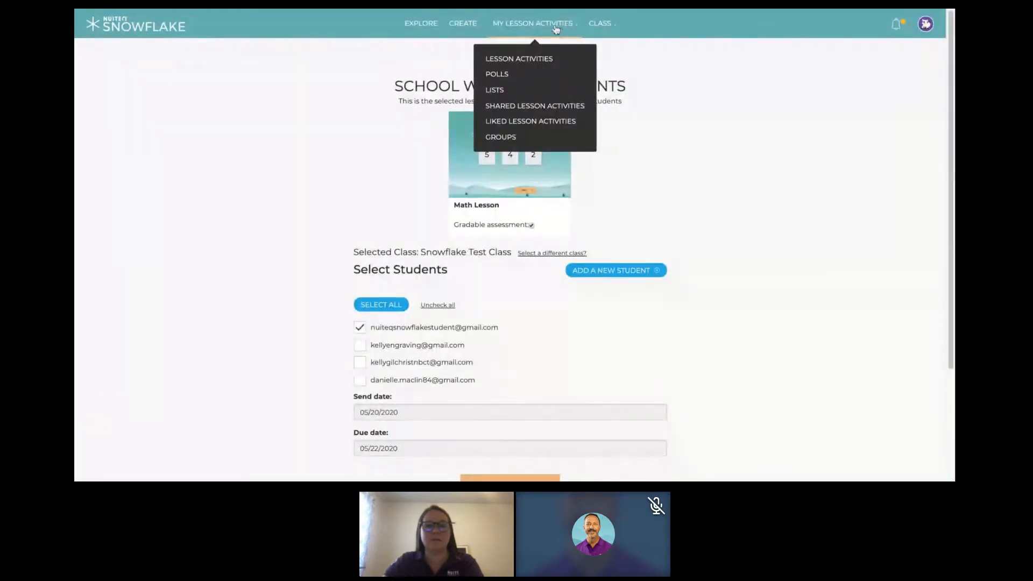
{"action": "mouse_move", "coordinate": [604, 27]}
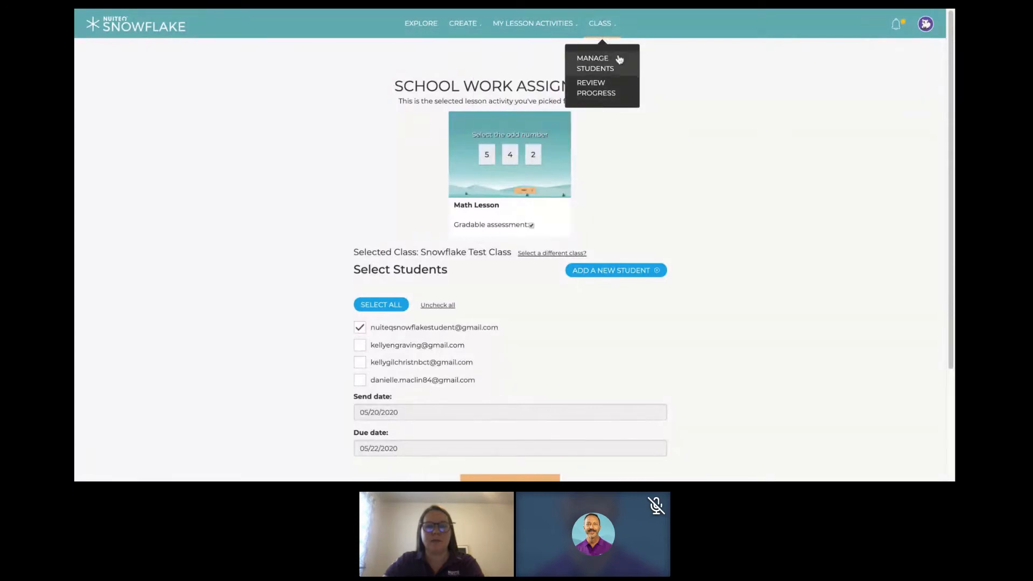
{"action": "key", "text": "alt+Left"}
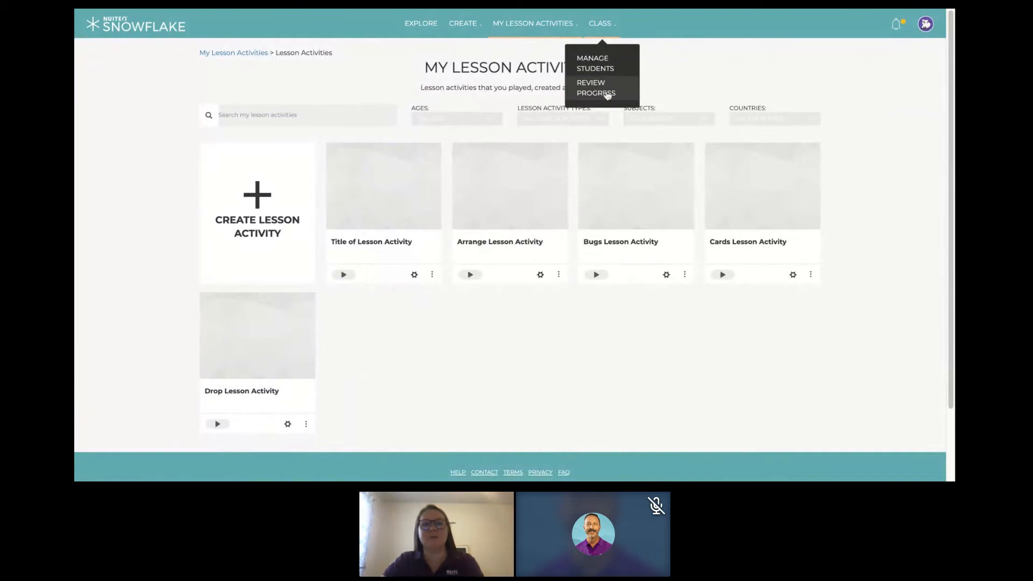
{"action": "left_click", "coordinate": [630, 86]}
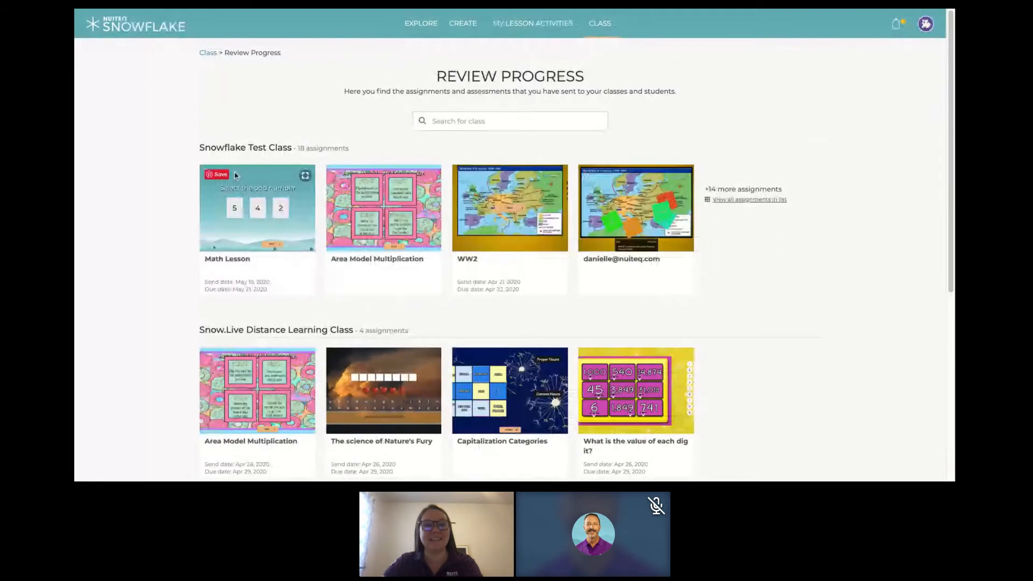
- Open the results of "One More Than and One Less Than" from the full assignment list of Snowflake Test Class
{"action": "scroll", "coordinate": [116, 203], "scroll_direction": "down", "scroll_amount": 1}
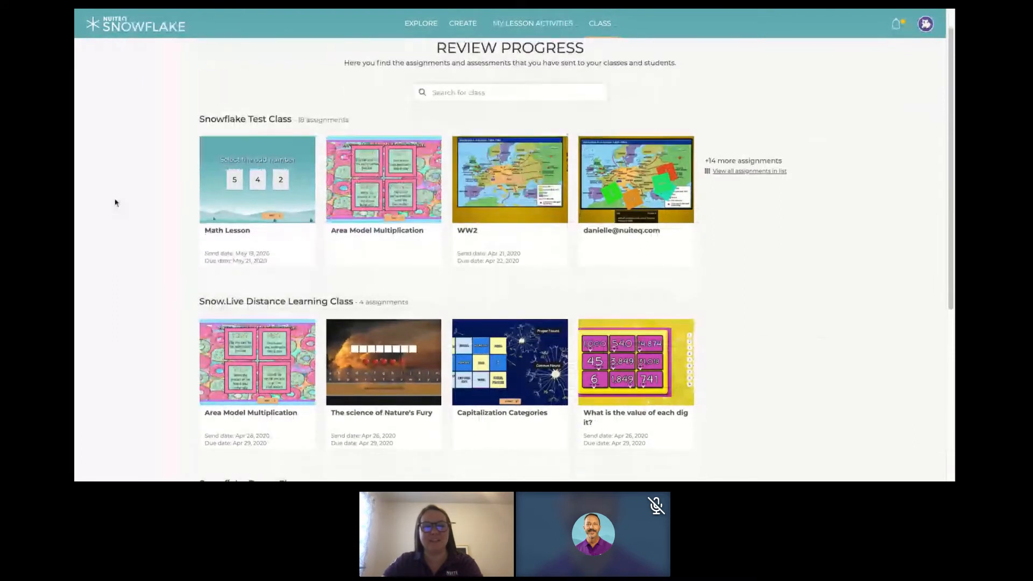
{"action": "scroll", "coordinate": [116, 203], "scroll_direction": "down", "scroll_amount": 5}
{"action": "scroll", "coordinate": [118, 202], "scroll_direction": "up", "scroll_amount": 3}
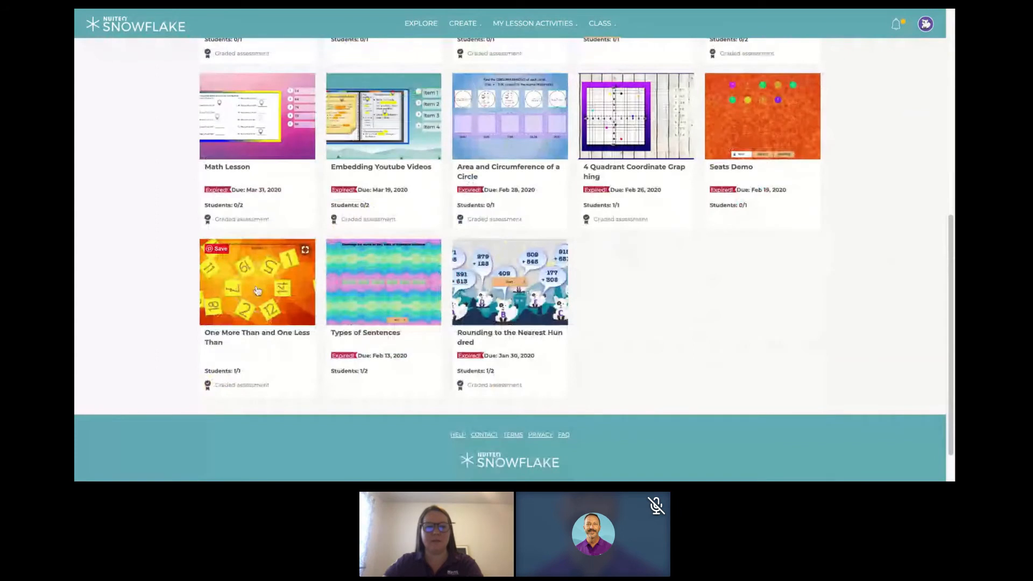
{"action": "left_click", "coordinate": [257, 291]}
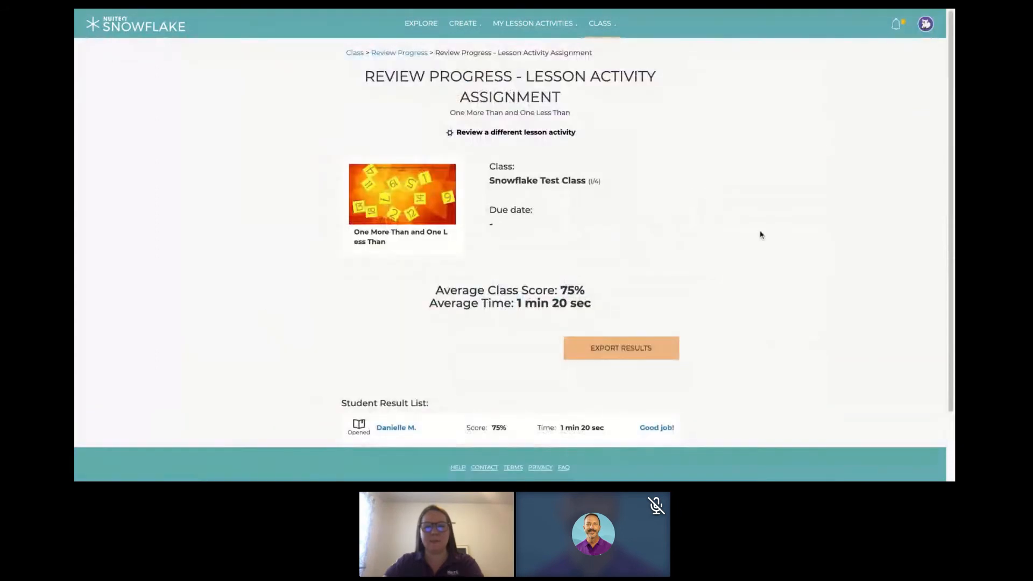
- Examine the score and completion time in the student result list
{"action": "scroll", "coordinate": [757, 234], "scroll_direction": "down", "scroll_amount": 1}
{"action": "scroll", "coordinate": [757, 233], "scroll_direction": "down", "scroll_amount": 1}
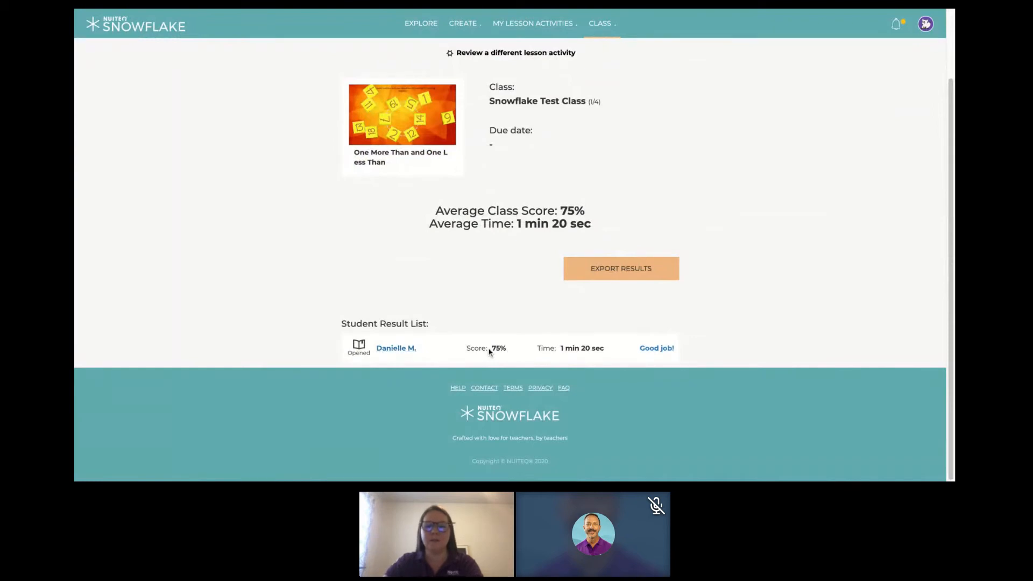
{"action": "left_click_drag", "start_coordinate": [561, 350], "coordinate": [602, 361]}
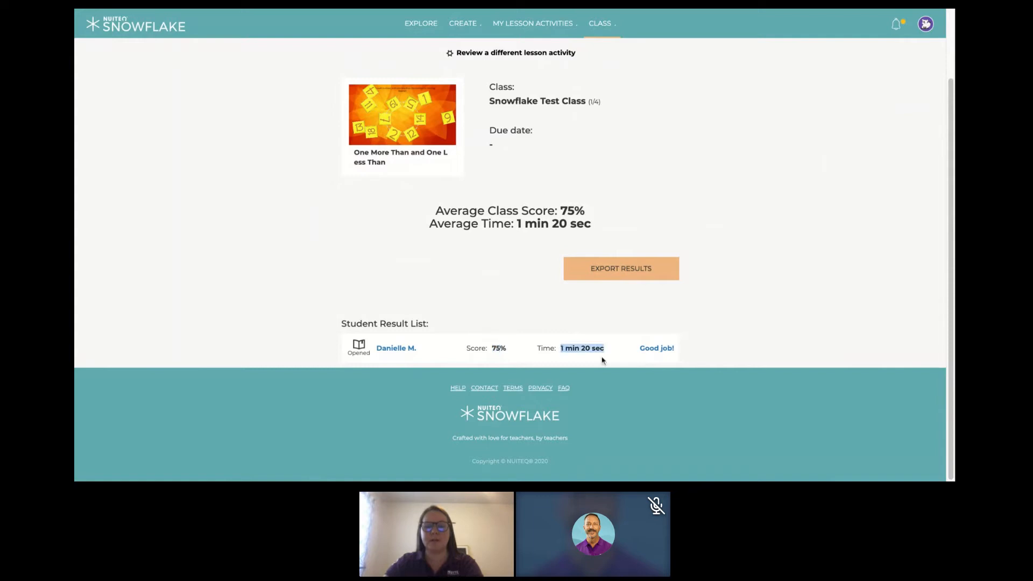
- Open the student's assessment result, start editing the feedback and clear its text
{"action": "left_click", "coordinate": [661, 351]}
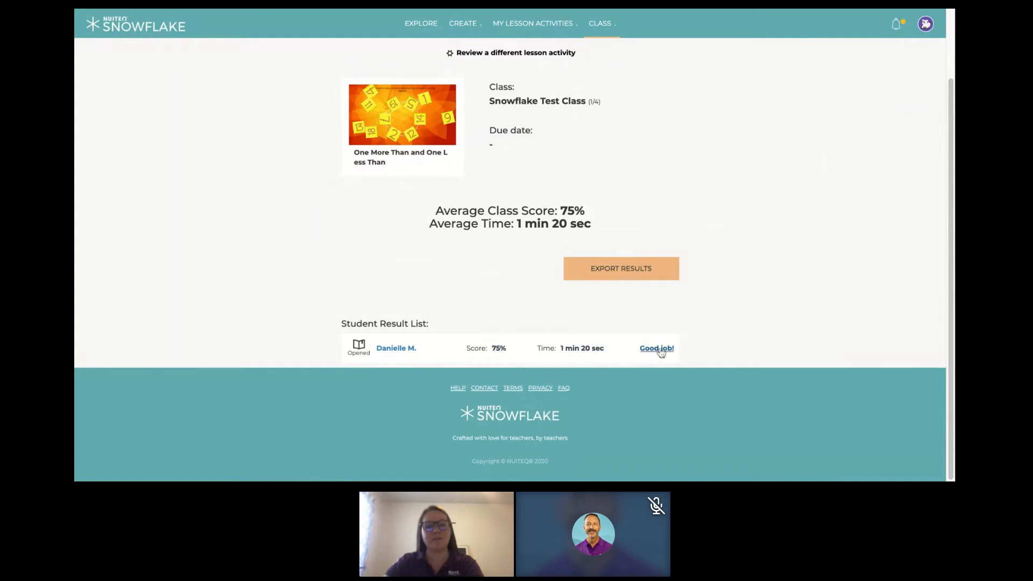
{"action": "left_click", "coordinate": [661, 350]}
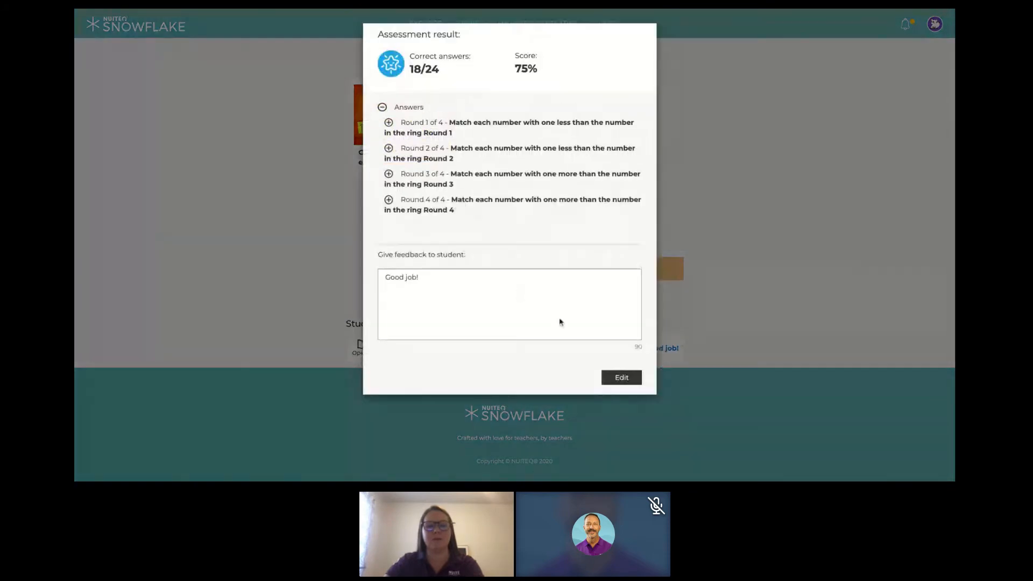
{"action": "left_click", "coordinate": [621, 377]}
{"action": "left_click", "coordinate": [434, 275]}
{"action": "triple_click", "coordinate": [431, 276]}
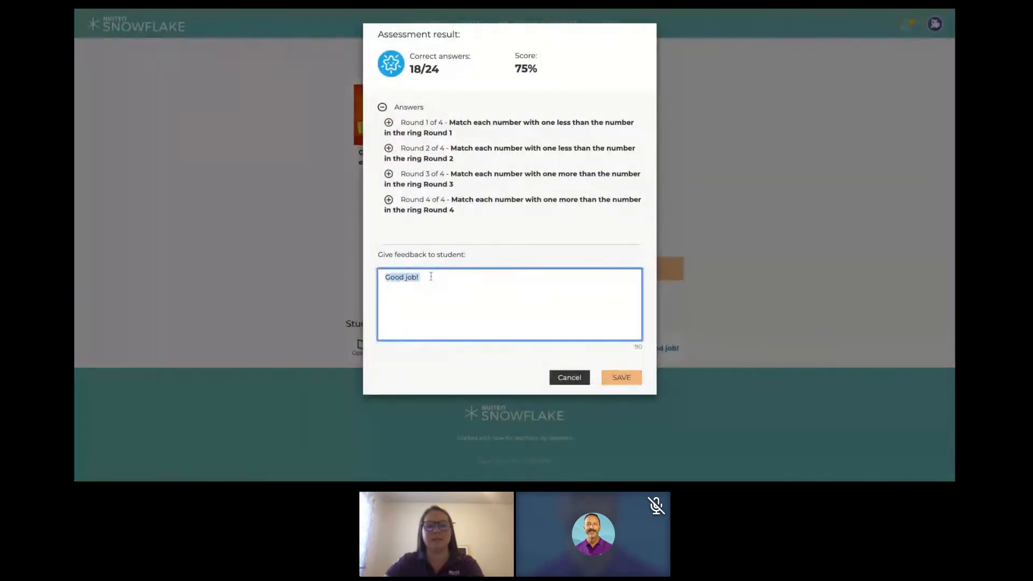
{"action": "key", "text": "BackSpace"}
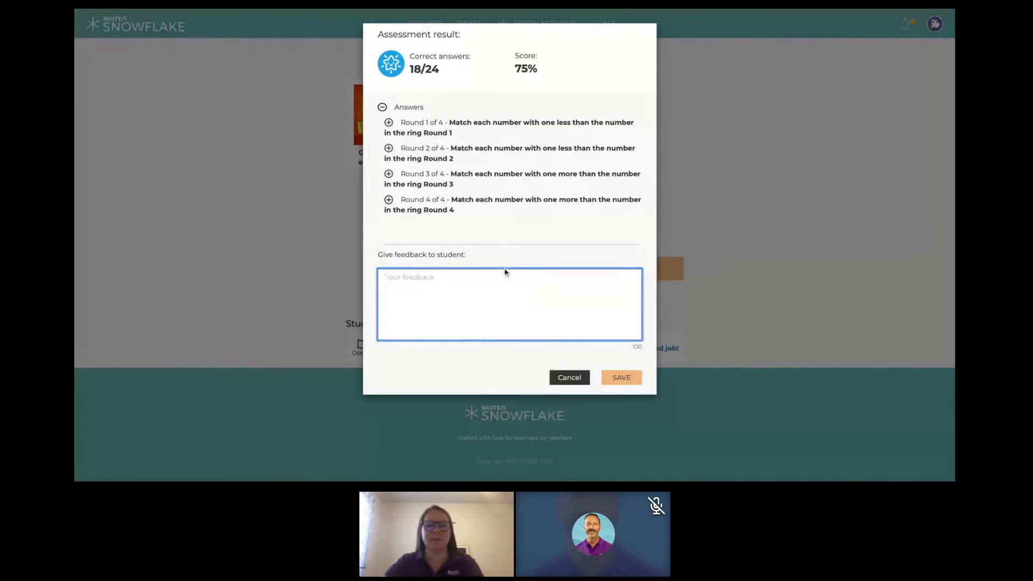
- Expand rounds 1 and 2 of the assessment result and examine the student's answers in them
{"action": "left_click", "coordinate": [388, 124]}
{"action": "scroll", "coordinate": [595, 224], "scroll_direction": "down", "scroll_amount": 5}
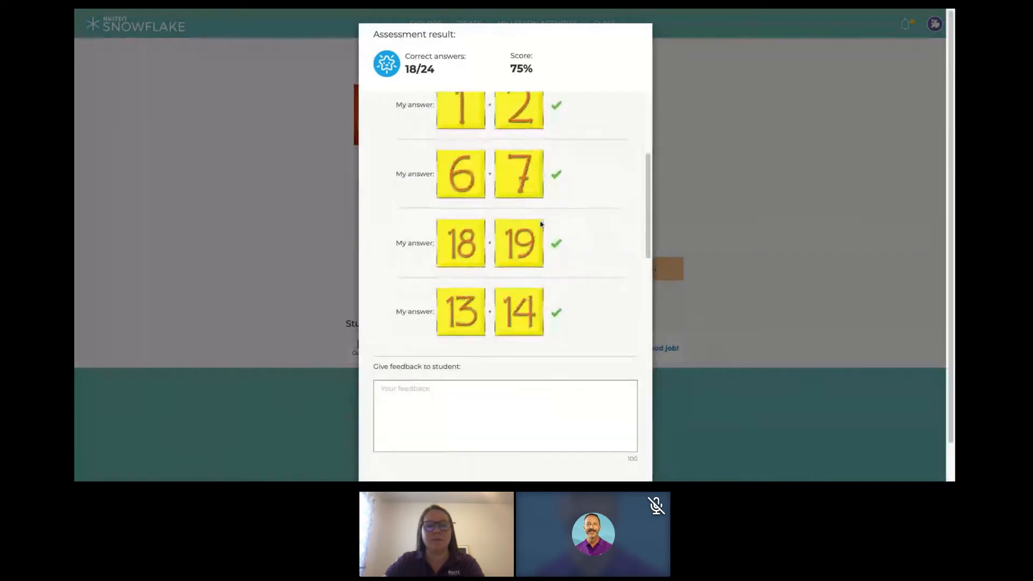
{"action": "scroll", "coordinate": [541, 225], "scroll_direction": "down", "scroll_amount": 1}
{"action": "left_click", "coordinate": [382, 261]}
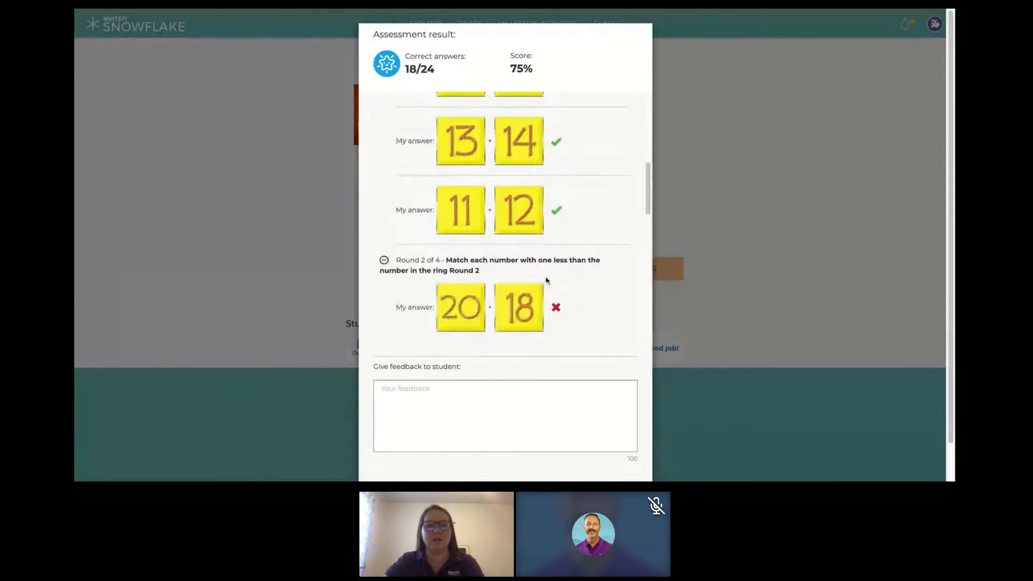
{"action": "scroll", "coordinate": [545, 279], "scroll_direction": "down", "scroll_amount": 1}
{"action": "scroll", "coordinate": [561, 267], "scroll_direction": "down", "scroll_amount": 3}
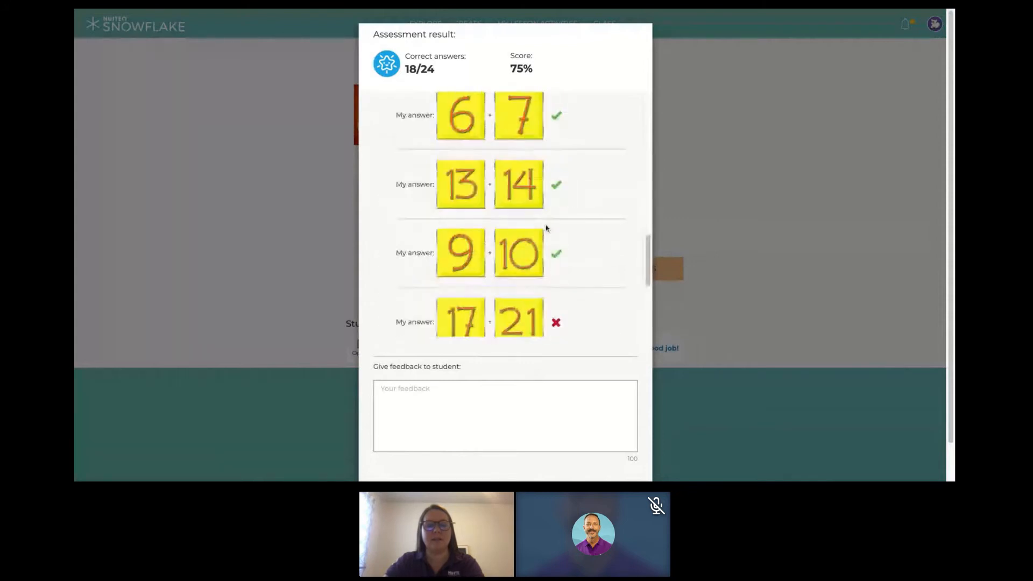
{"action": "scroll", "coordinate": [546, 230], "scroll_direction": "down", "scroll_amount": 2}
{"action": "scroll", "coordinate": [544, 256], "scroll_direction": "down", "scroll_amount": 5}
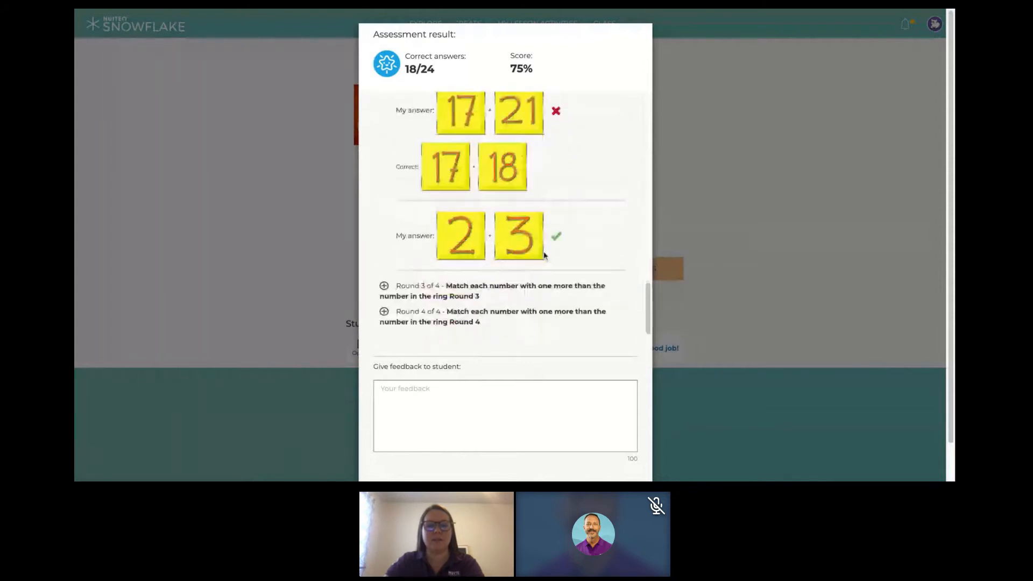
- Expand rounds 3 and 4 of the assessment result and compare the student's answers with the correct ones
{"action": "left_click", "coordinate": [384, 246]}
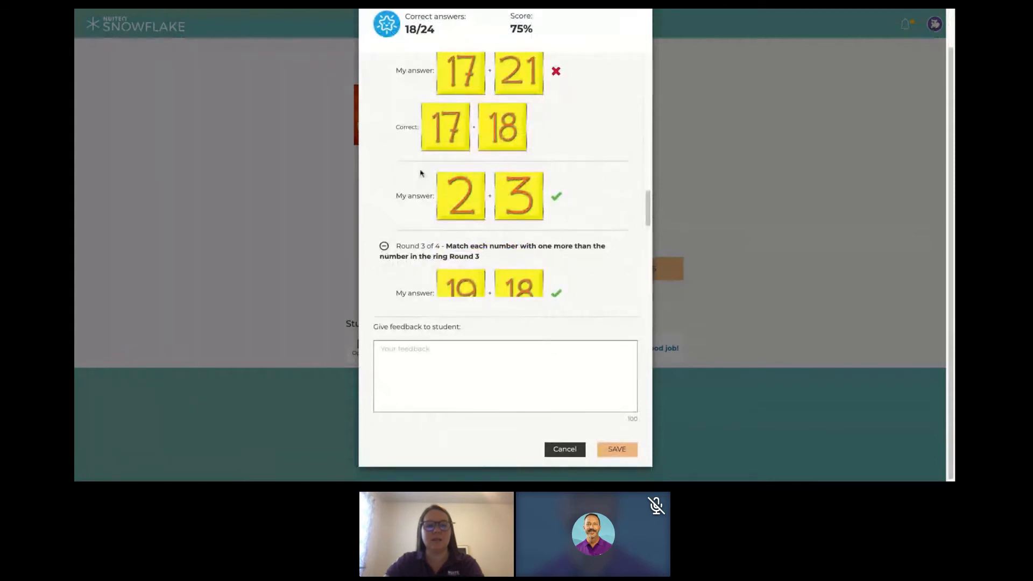
{"action": "scroll", "coordinate": [496, 234], "scroll_direction": "down", "scroll_amount": 6}
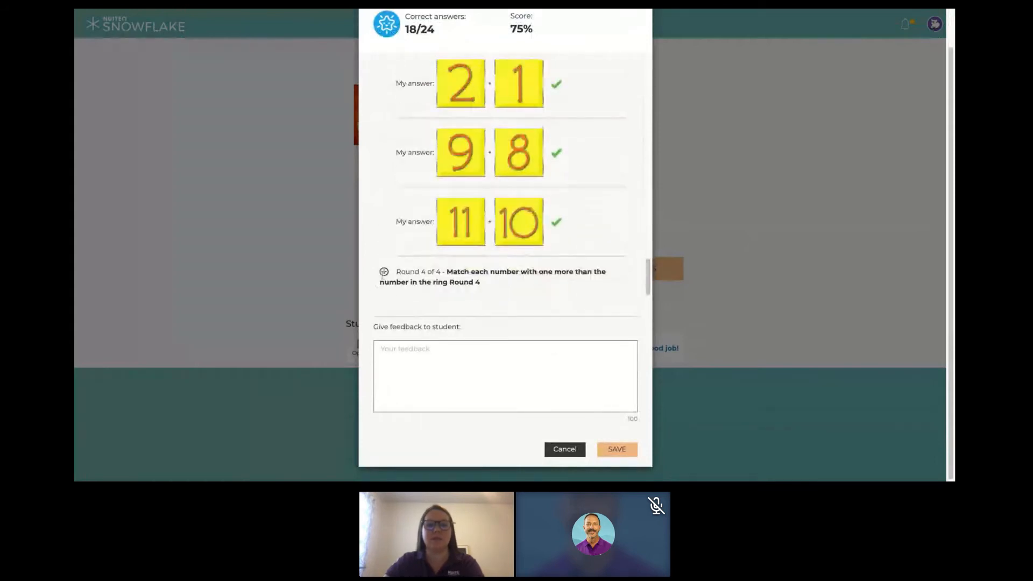
{"action": "scroll", "coordinate": [510, 282], "scroll_direction": "down", "scroll_amount": 10}
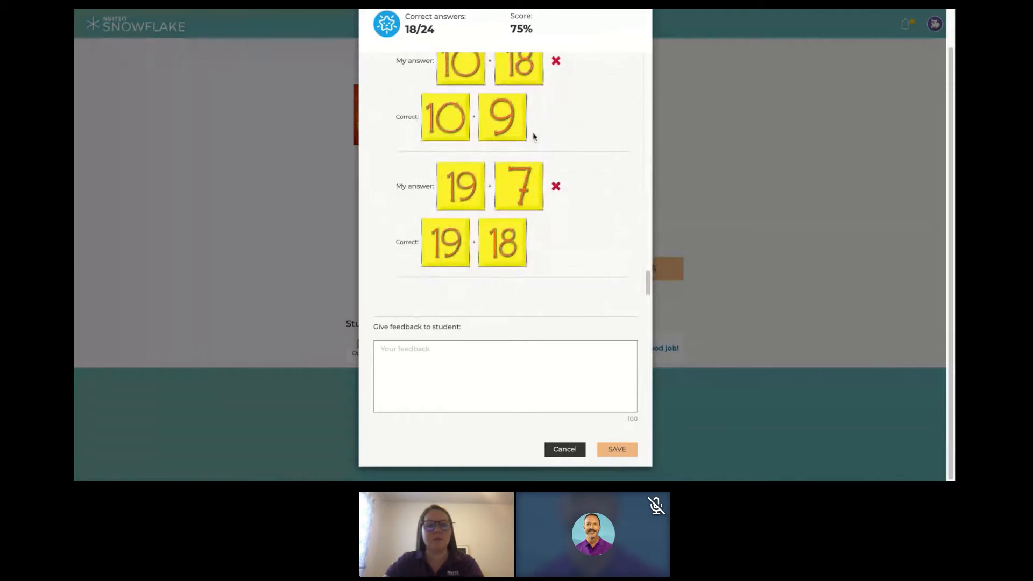
{"action": "scroll", "coordinate": [496, 258], "scroll_direction": "up", "scroll_amount": 5}
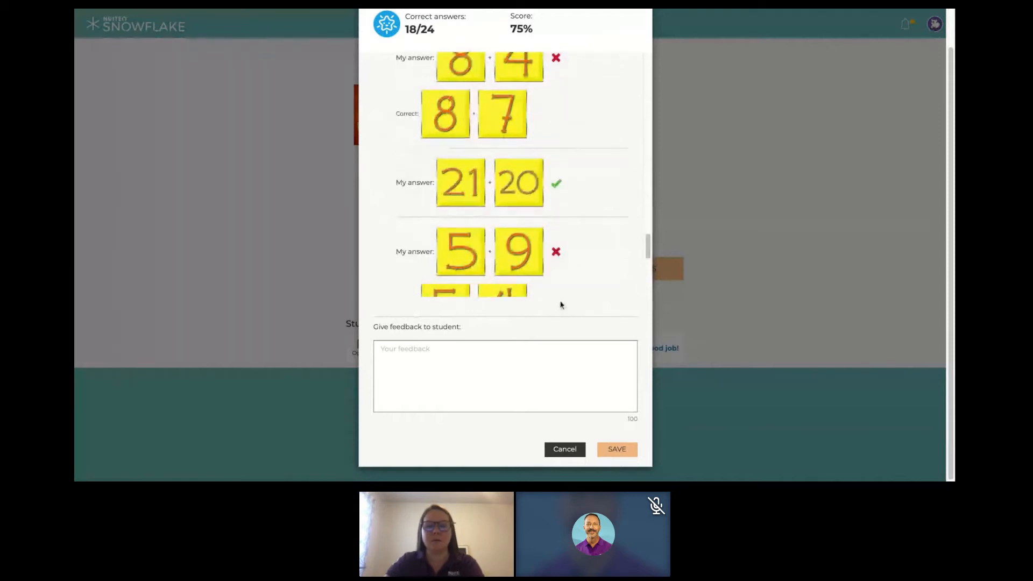
{"action": "scroll", "coordinate": [592, 293], "scroll_direction": "down", "scroll_amount": 5}
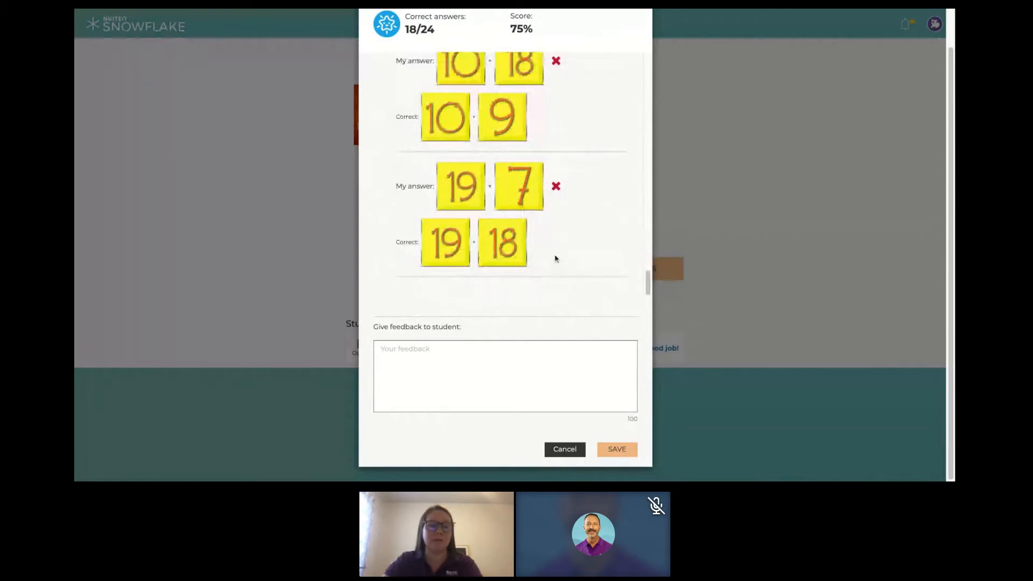
- Save the cleared feedback and review the student's score and completion time in the result list
{"action": "left_click", "coordinate": [620, 451]}
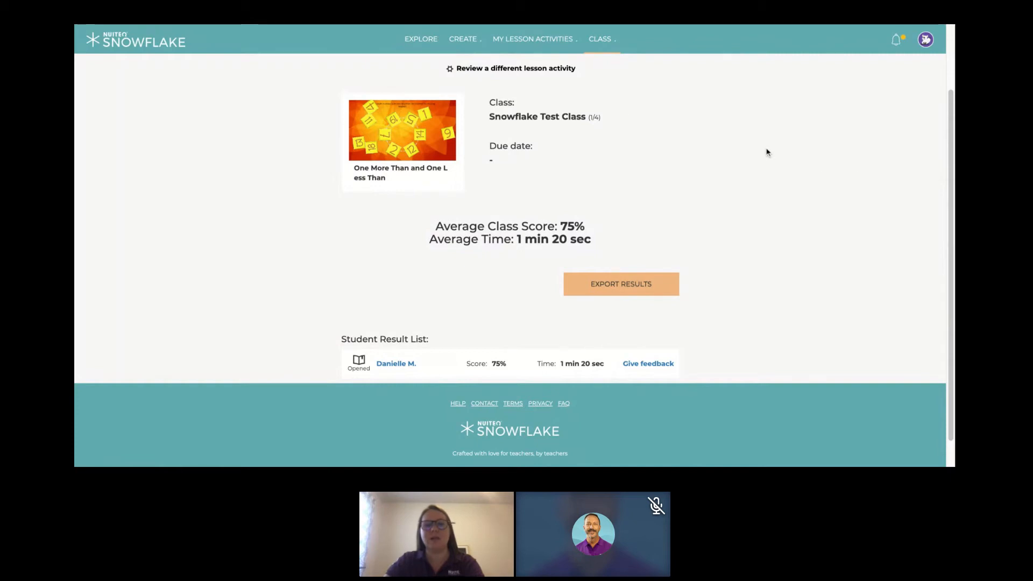
{"action": "left_click_drag", "start_coordinate": [468, 363], "coordinate": [531, 364]}
{"action": "left_click", "coordinate": [532, 364]}
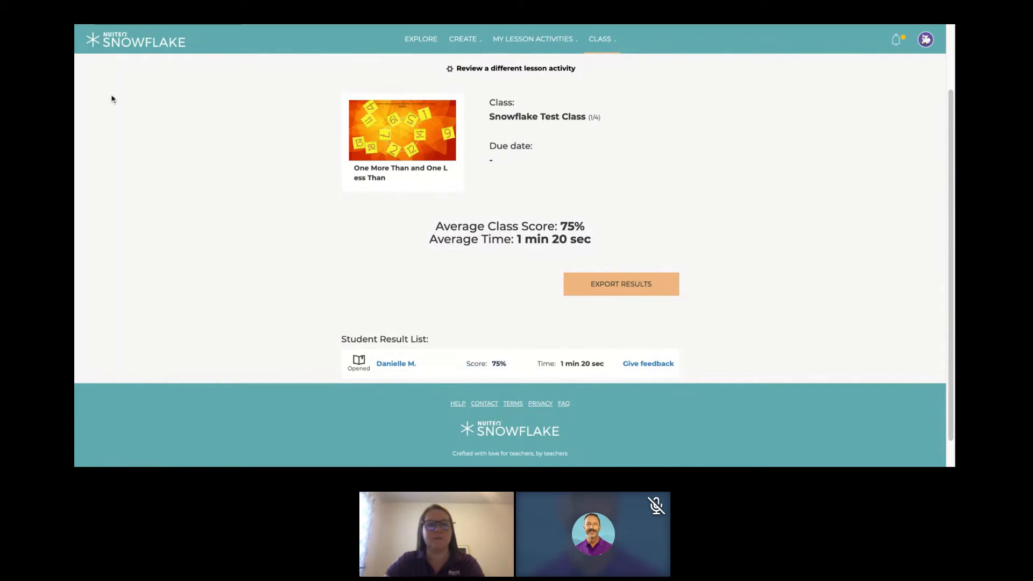
{"action": "scroll", "coordinate": [136, 29], "scroll_direction": "up", "scroll_amount": 2}
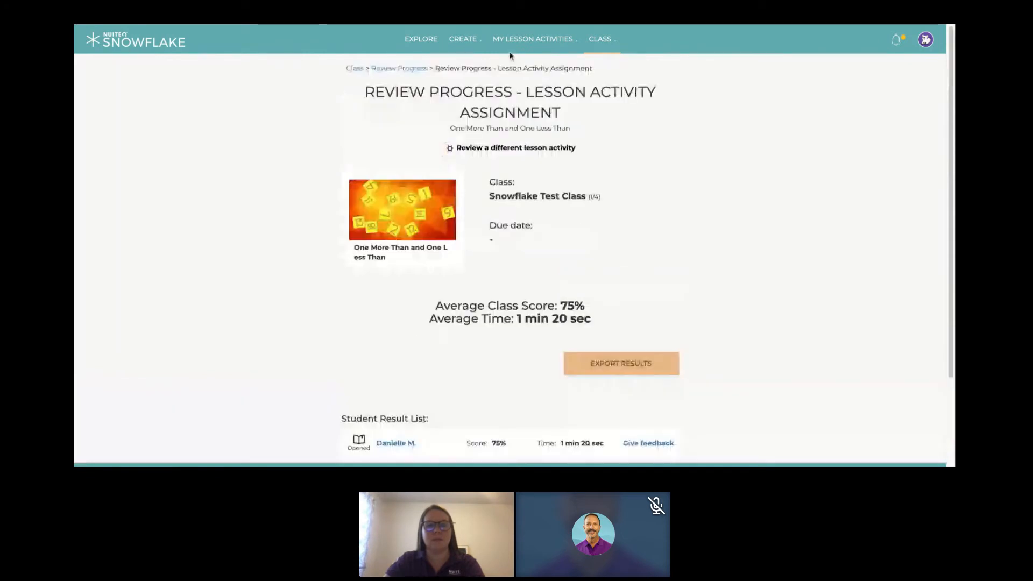
- Create a new Drop lesson activity of the Assessment kind and name it "ELA"
{"action": "mouse_move", "coordinate": [475, 39]}
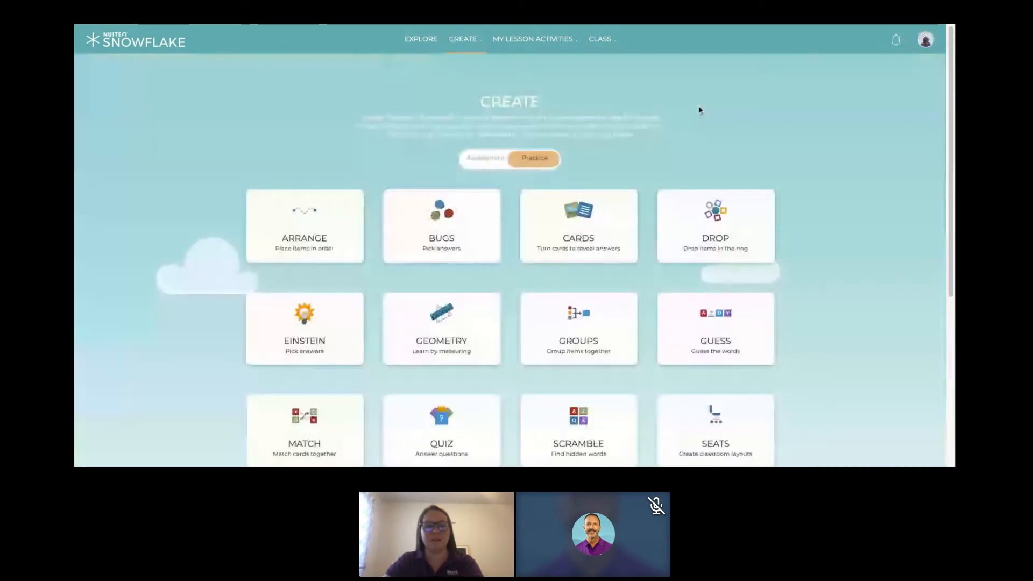
{"action": "left_click", "coordinate": [486, 158]}
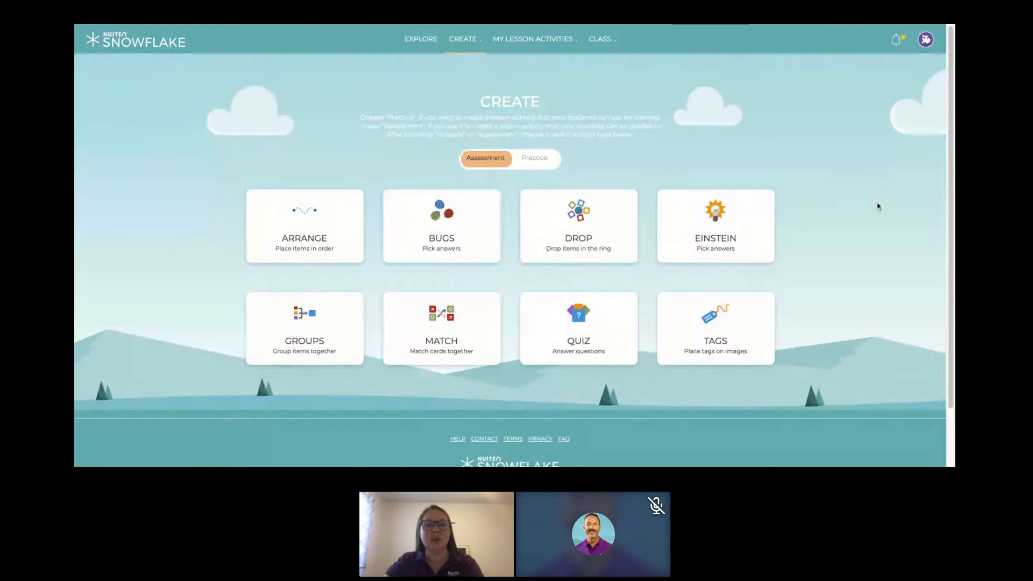
{"action": "scroll", "coordinate": [873, 215], "scroll_direction": "down", "scroll_amount": 1}
{"action": "scroll", "coordinate": [871, 231], "scroll_direction": "up", "scroll_amount": 1}
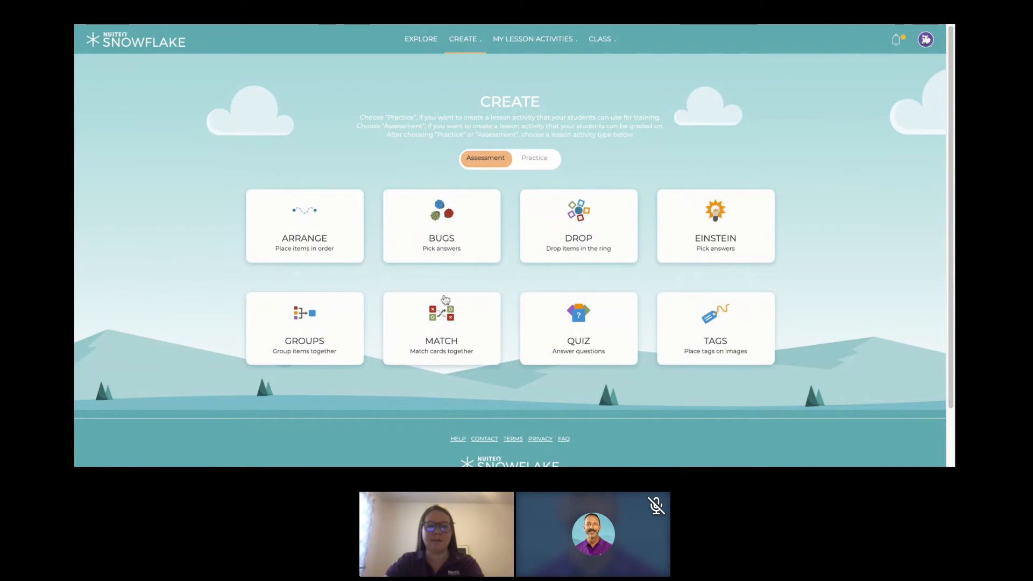
{"action": "left_click", "coordinate": [580, 214]}
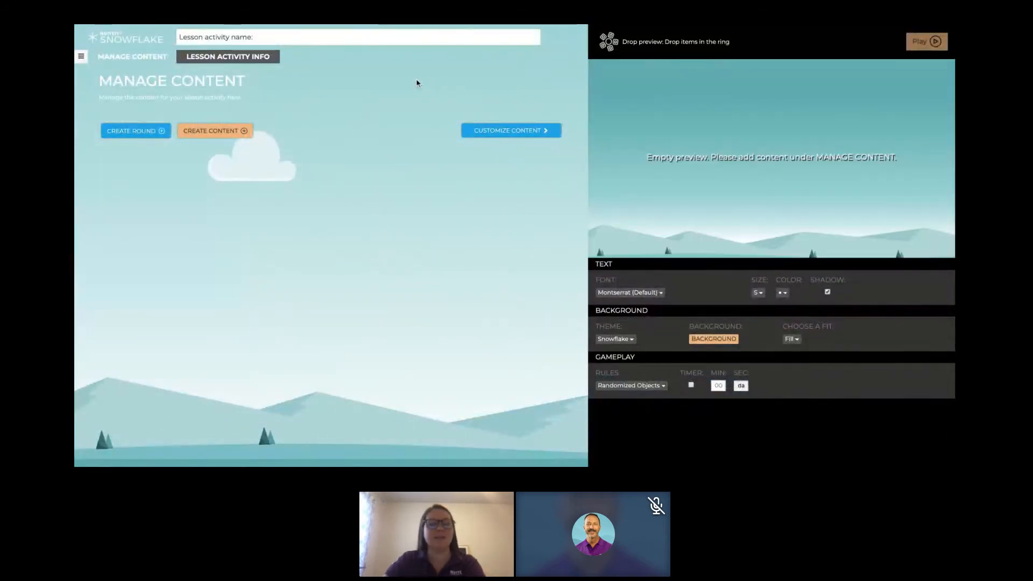
{"action": "left_click", "coordinate": [343, 33]}
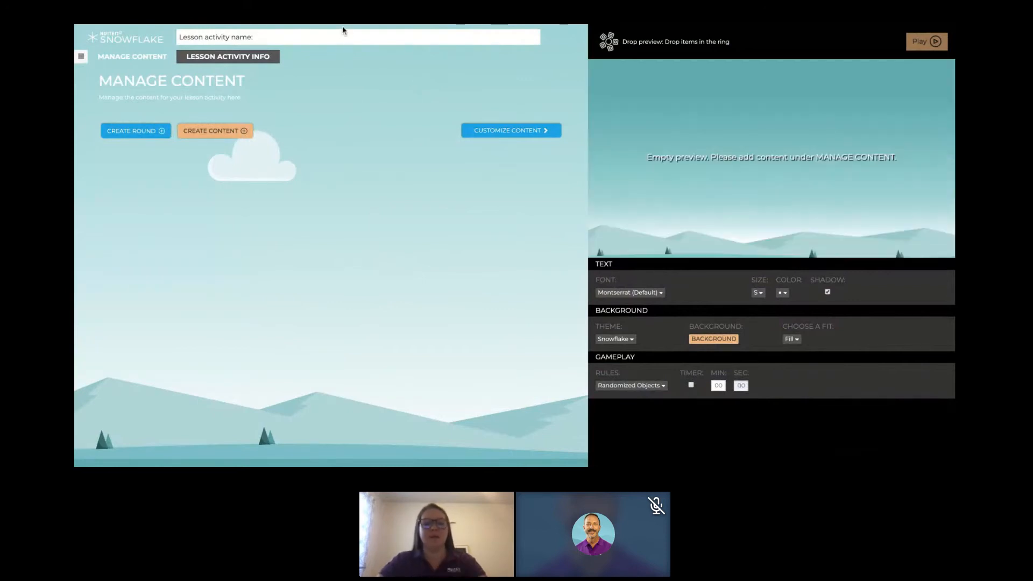
{"action": "type", "text": "ELA"}
- Create a round titled "Match the part of speech" and fill its first pair with "Noun" and "Cat"
{"action": "left_click", "coordinate": [154, 134]}
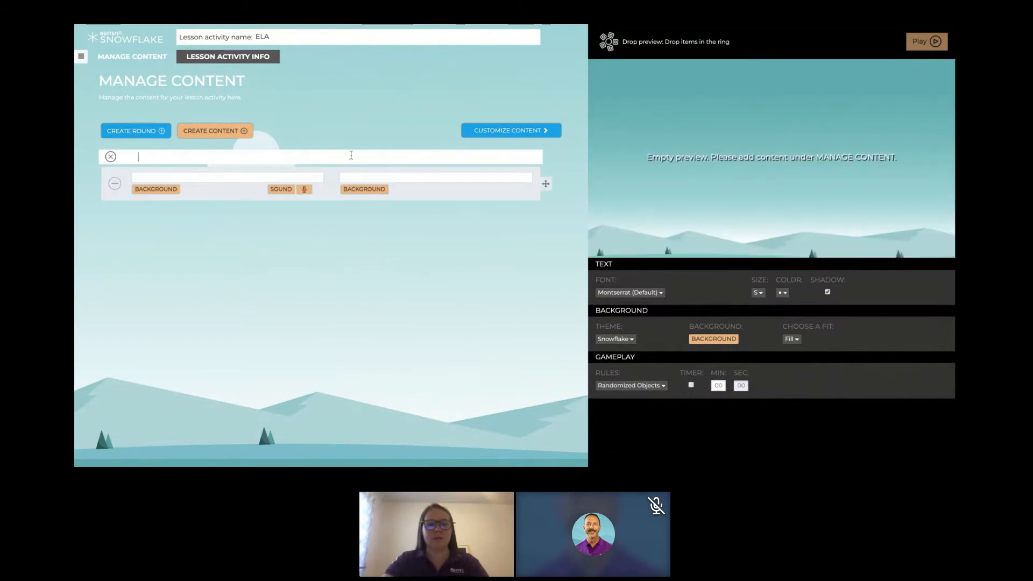
{"action": "type", "text": "Match the part of speech"}
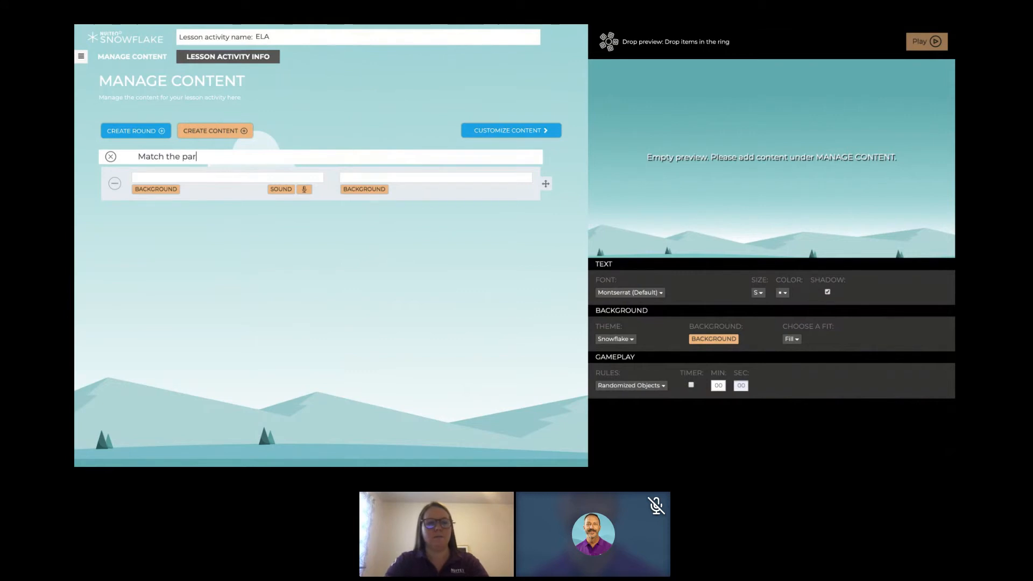
{"action": "left_click", "coordinate": [191, 182]}
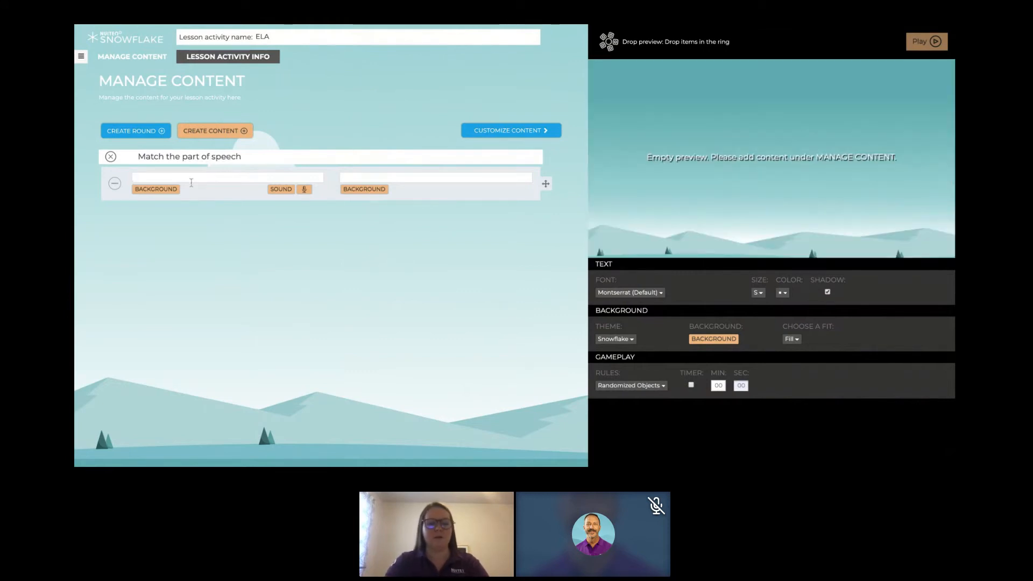
{"action": "type", "text": "Nou"}
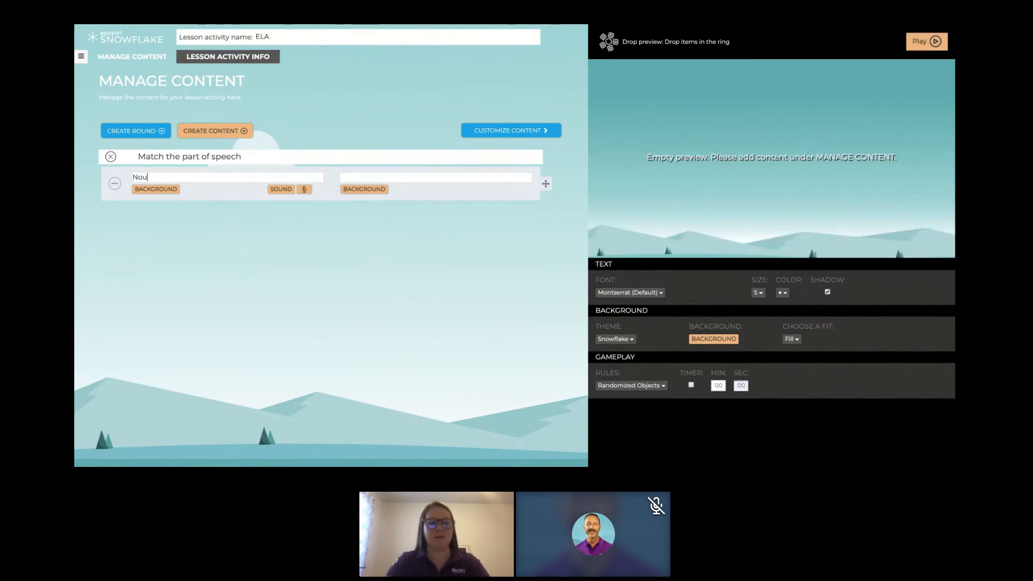
{"action": "type", "text": "n"}
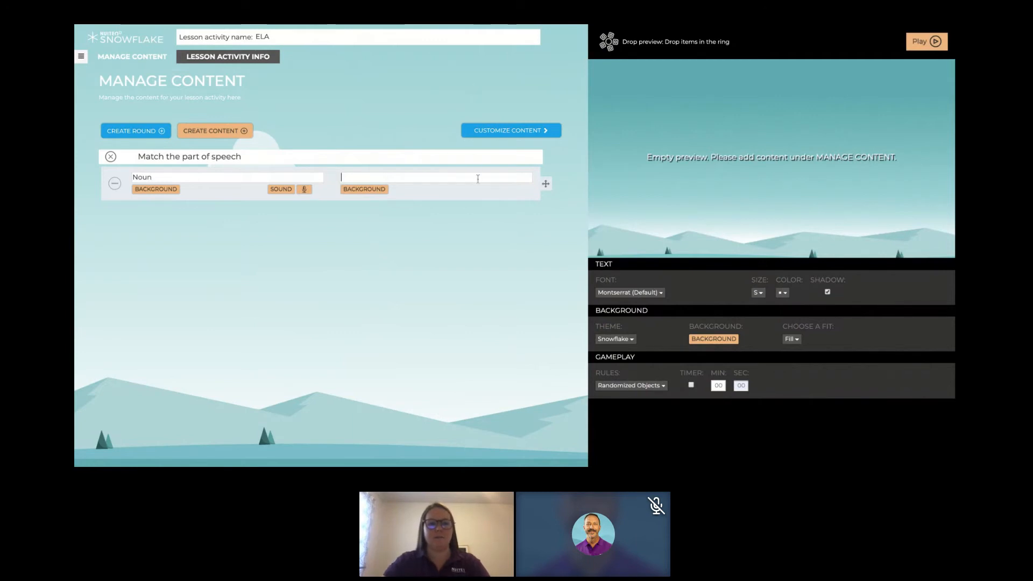
{"action": "type", "text": "Cat"}
- Add a second content pair with "Verb" and "Run", and set the text size to XXXL
{"action": "key", "text": "Return"}
{"action": "type", "text": "V"}
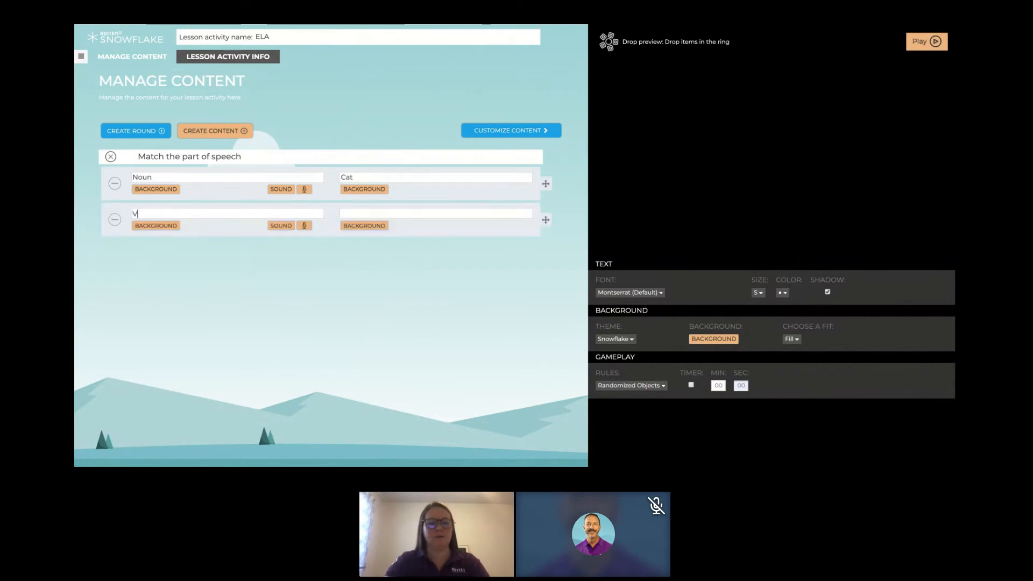
{"action": "type", "text": "erb"}
{"action": "left_click", "coordinate": [464, 215]}
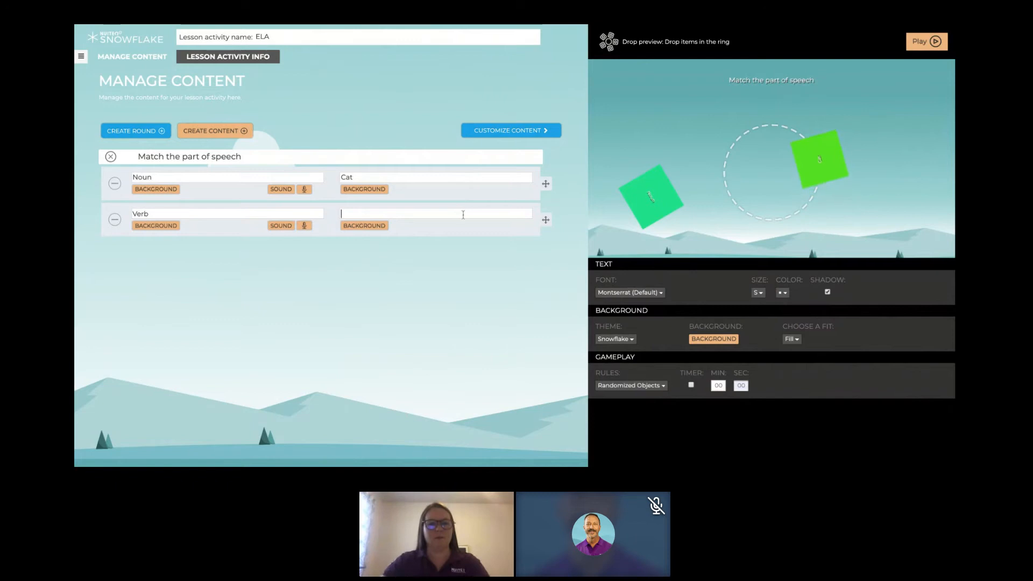
{"action": "type", "text": "Run"}
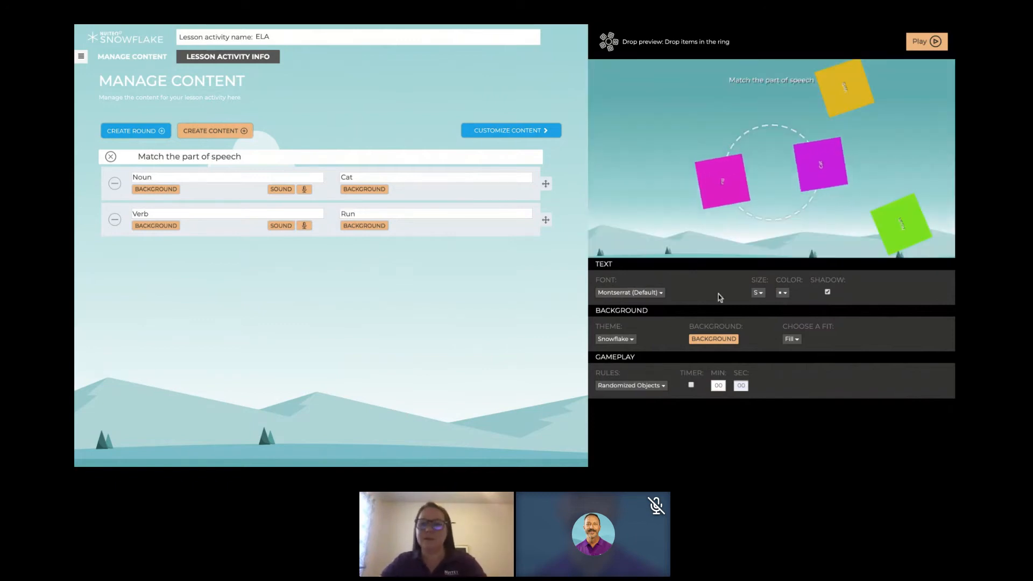
{"action": "left_click", "coordinate": [758, 292]}
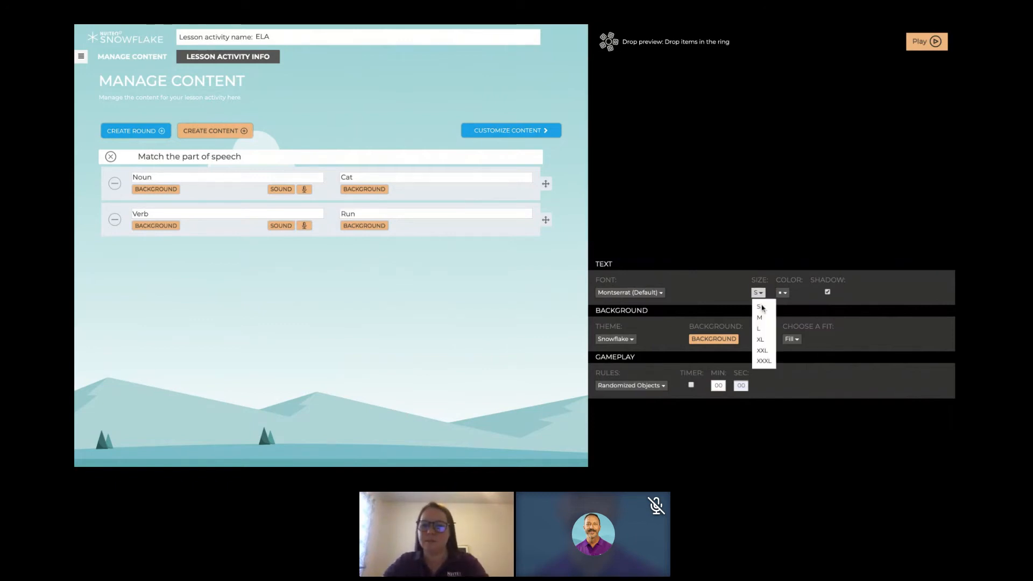
{"action": "left_click", "coordinate": [764, 361]}
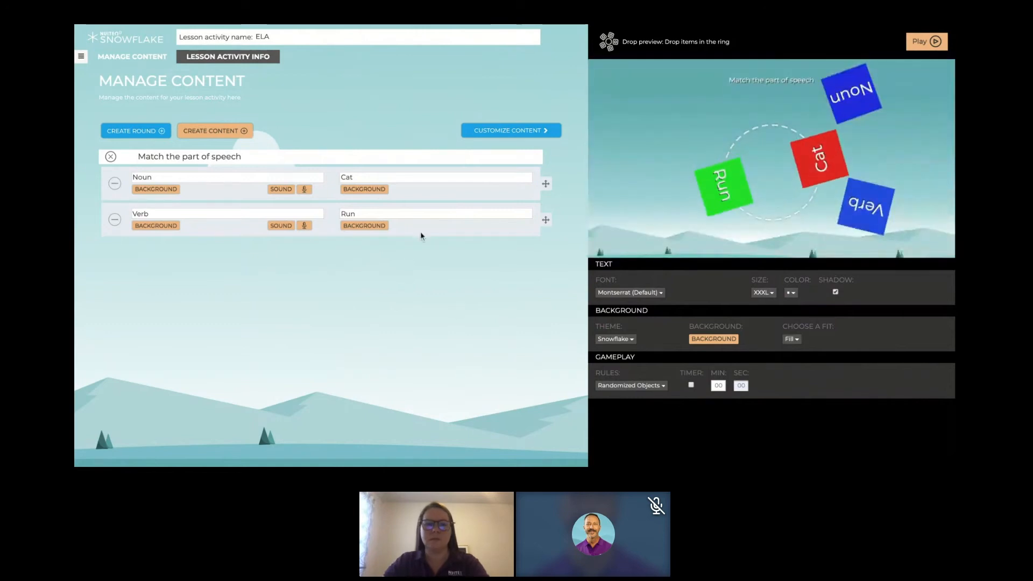
- Add a third content pair with "Adjective" and "Smelly" to the round
{"action": "left_click", "coordinate": [454, 215]}
{"action": "key", "text": "Tab"}
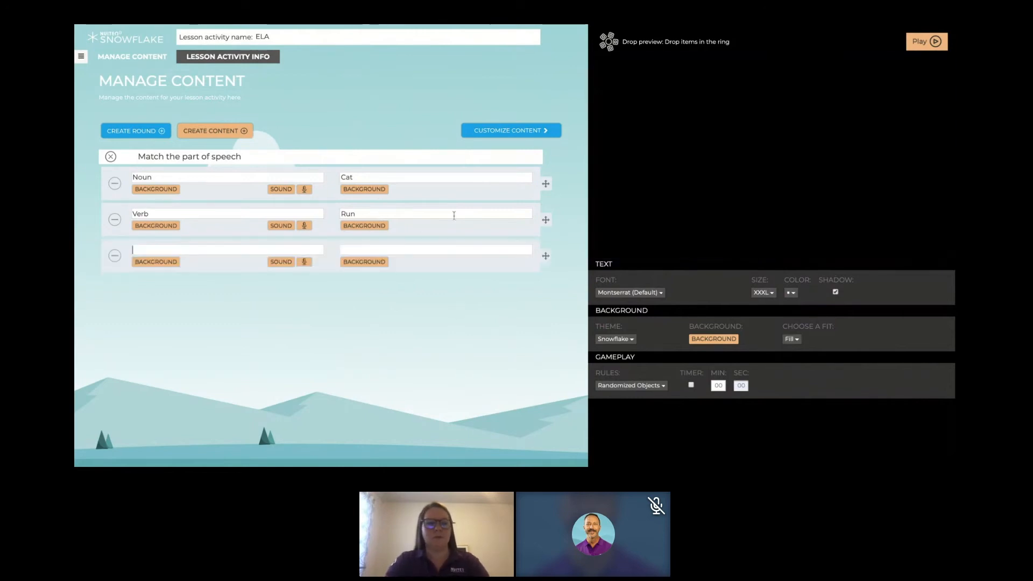
{"action": "type", "text": "Adject"}
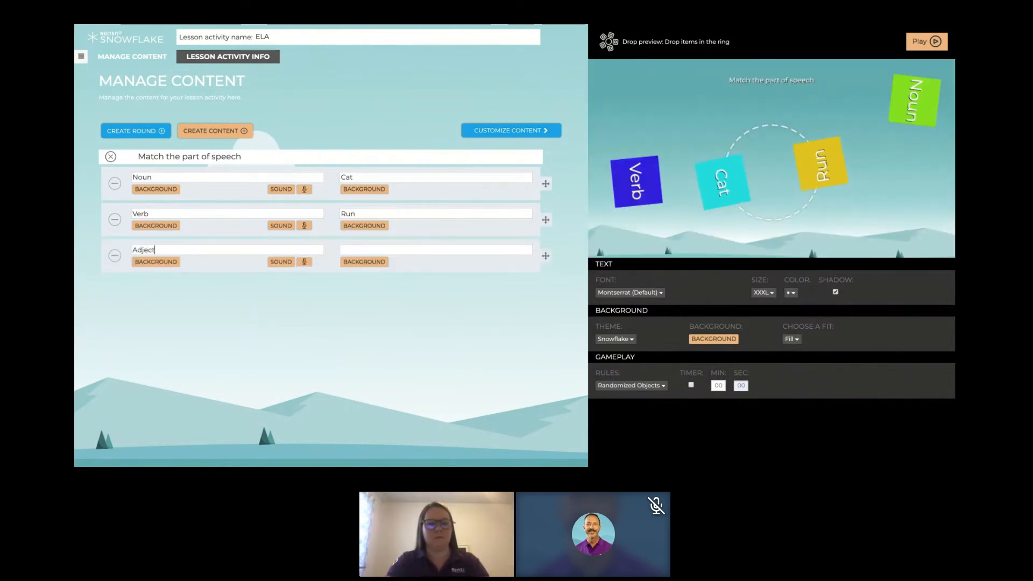
{"action": "type", "text": "ive"}
{"action": "left_click", "coordinate": [453, 248]}
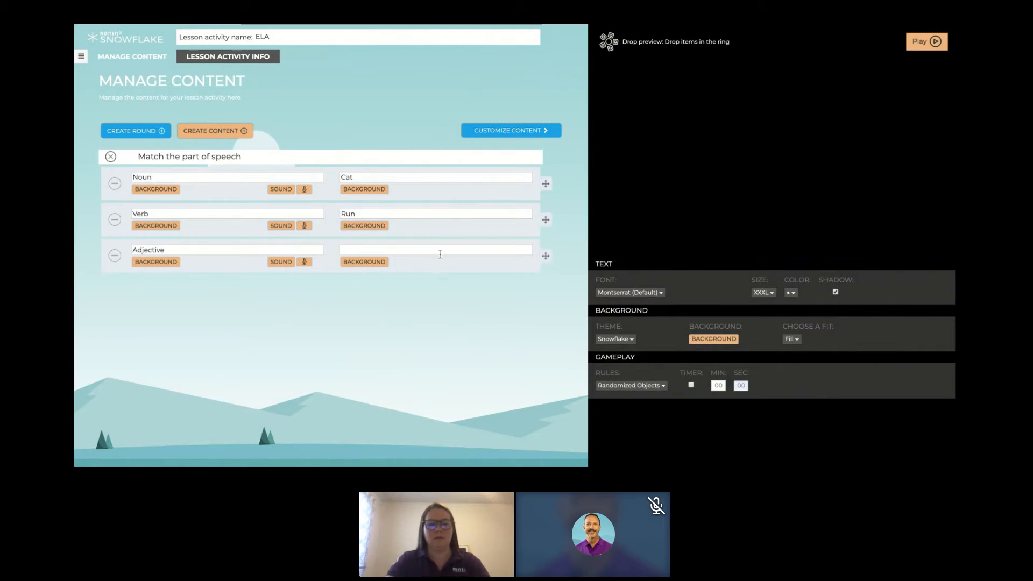
{"action": "type", "text": "Smelly"}
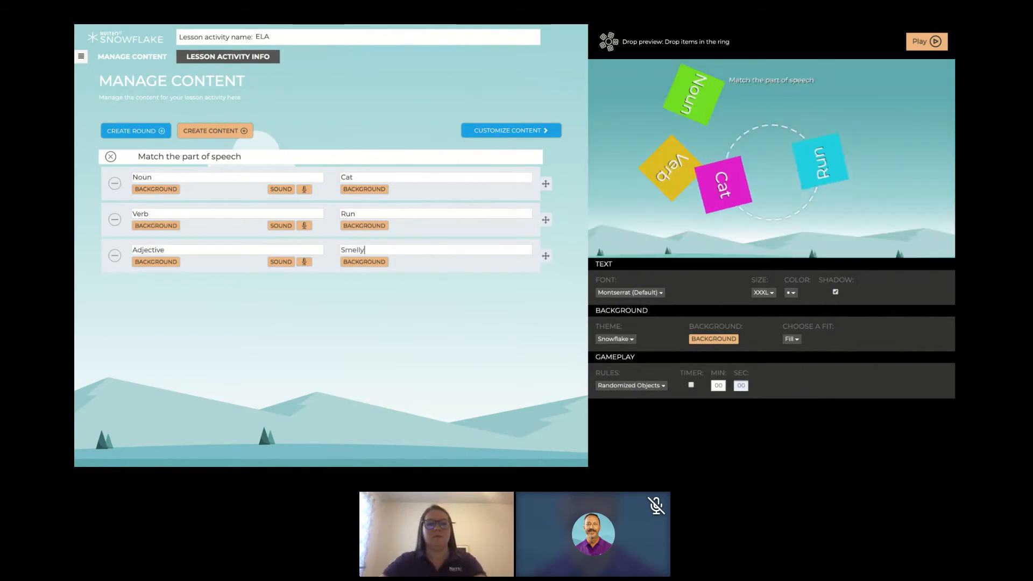
- Try hexagonal tiles in the preview, and set the tile shape to circle with the preview updated
{"action": "left_click", "coordinate": [496, 131]}
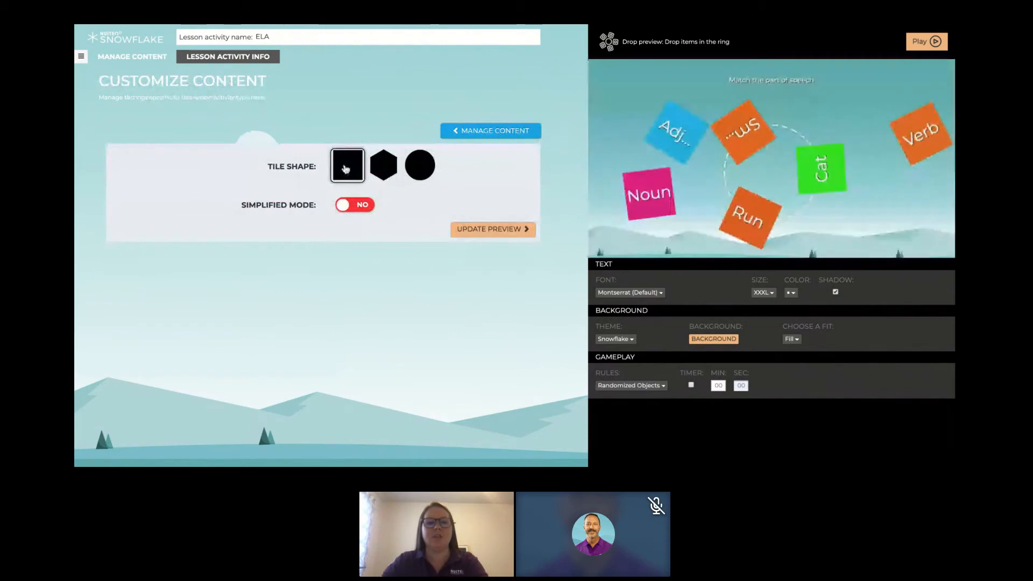
{"action": "left_click", "coordinate": [391, 167]}
{"action": "left_click", "coordinate": [468, 231]}
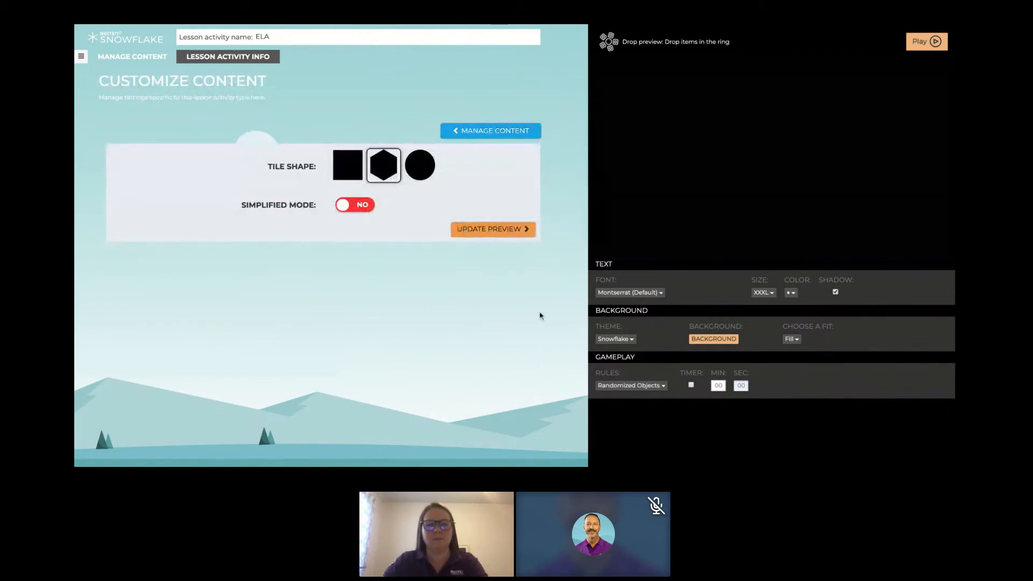
{"action": "left_click", "coordinate": [420, 170]}
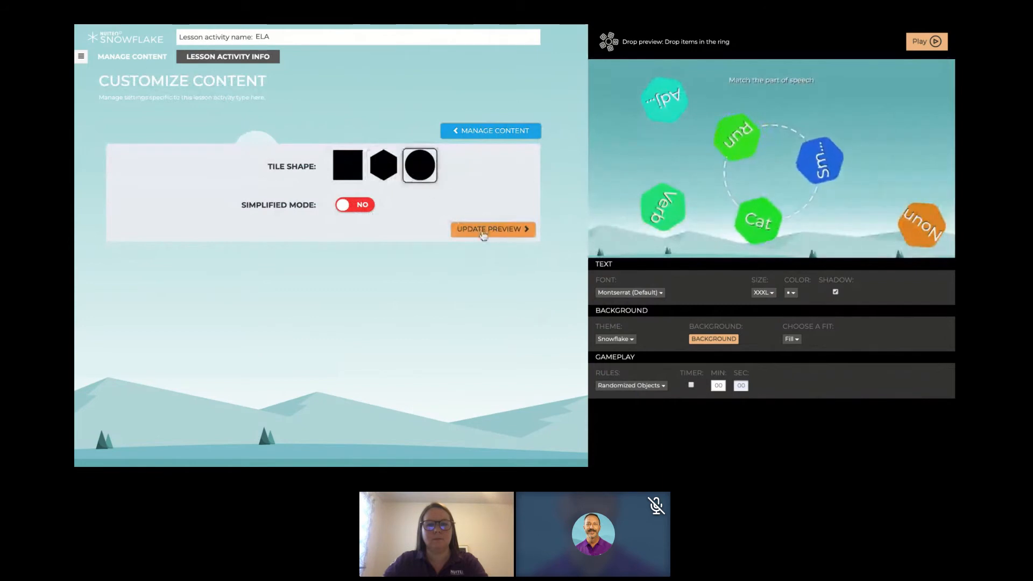
{"action": "left_click", "coordinate": [483, 232]}
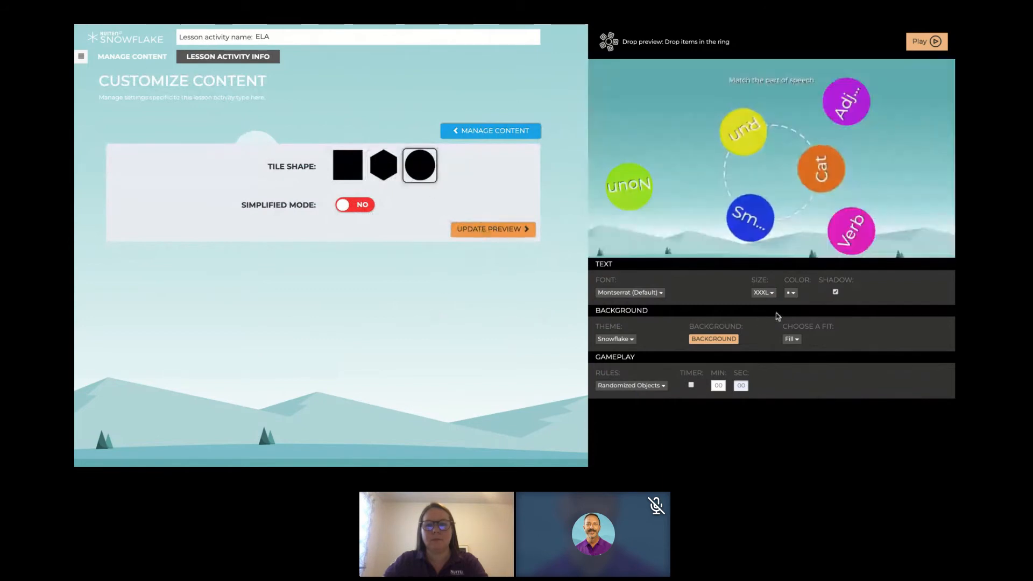
- Set the text size to L and turn on Simplified Mode for the Drop activity
{"action": "left_click", "coordinate": [764, 292]}
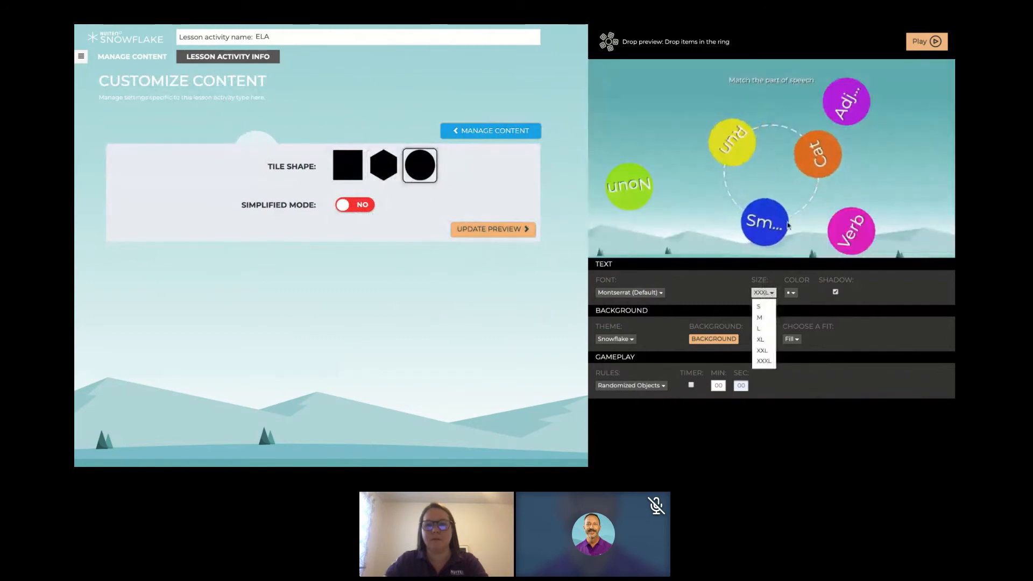
{"action": "left_click", "coordinate": [770, 330]}
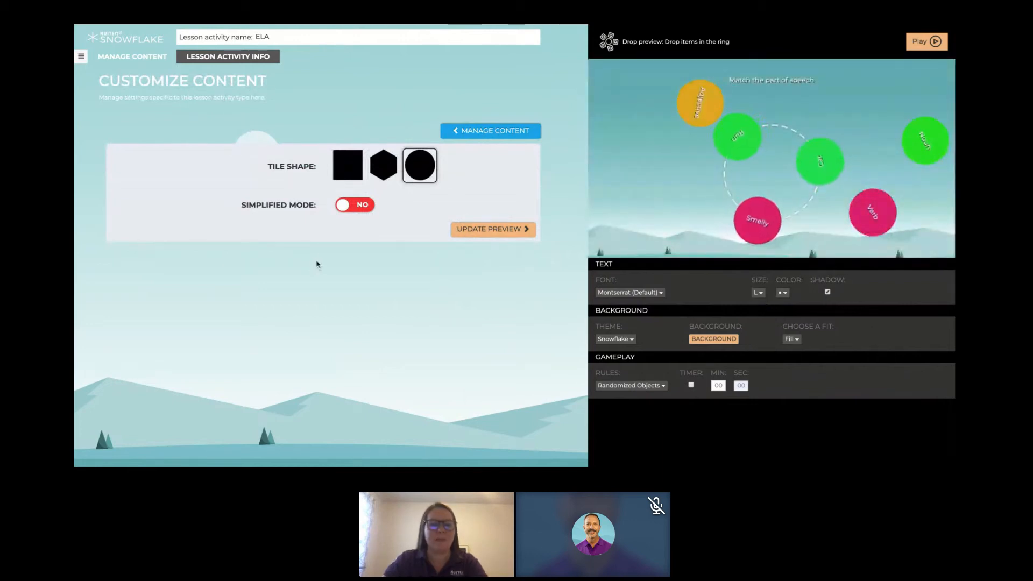
{"action": "left_click", "coordinate": [361, 207]}
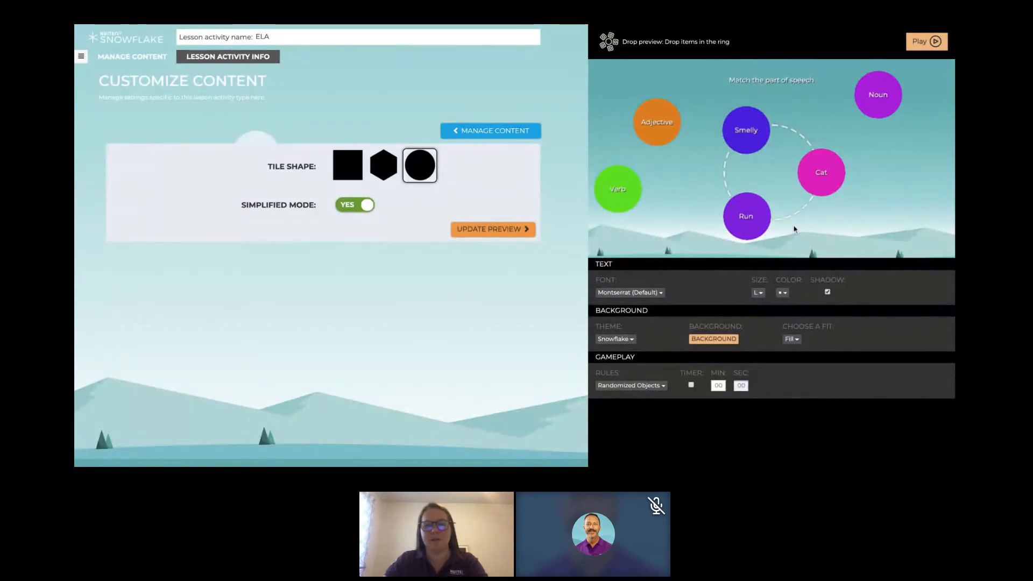
- Test the Drop preview by placing Adjective on Smelly, Verb on Run and Noun on Cat
{"action": "left_click_drag", "start_coordinate": [613, 204], "coordinate": [902, 215]}
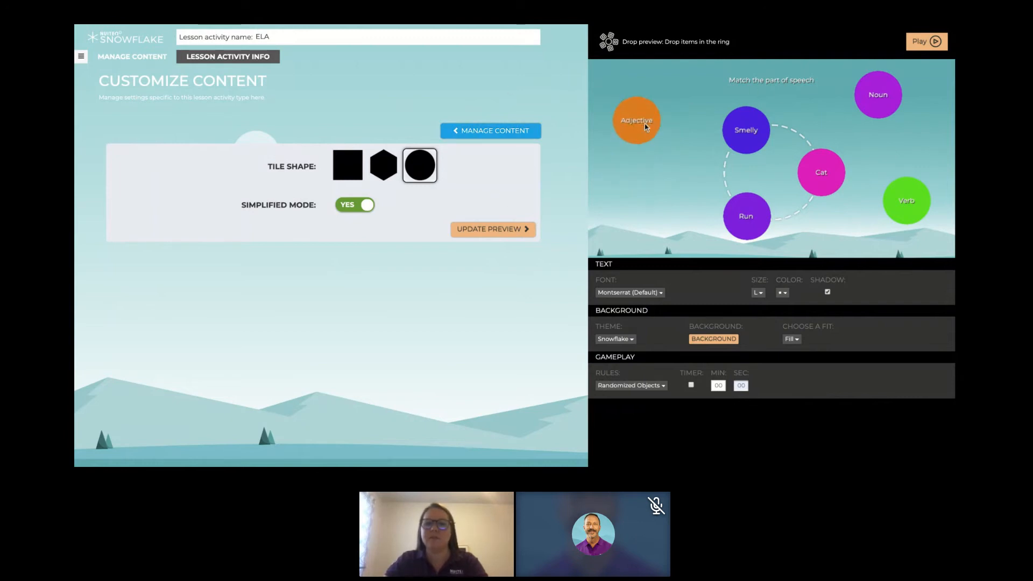
{"action": "left_click_drag", "start_coordinate": [658, 133], "coordinate": [745, 132]}
{"action": "left_click_drag", "start_coordinate": [894, 206], "coordinate": [745, 221]}
{"action": "left_click_drag", "start_coordinate": [874, 96], "coordinate": [820, 173]}
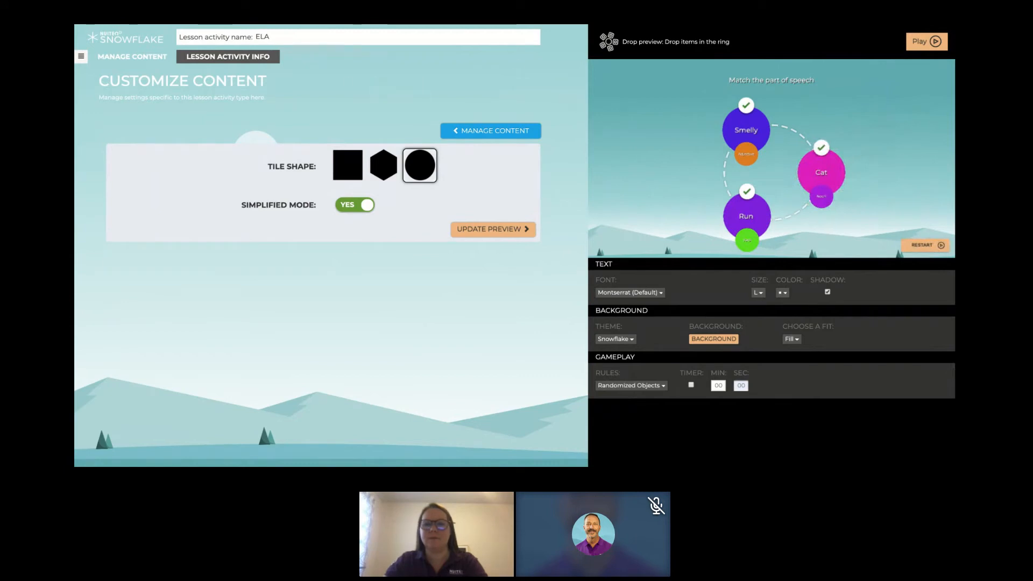
- Change the "ELA" lesson activity type from Drop to Match
{"action": "left_click", "coordinate": [82, 59]}
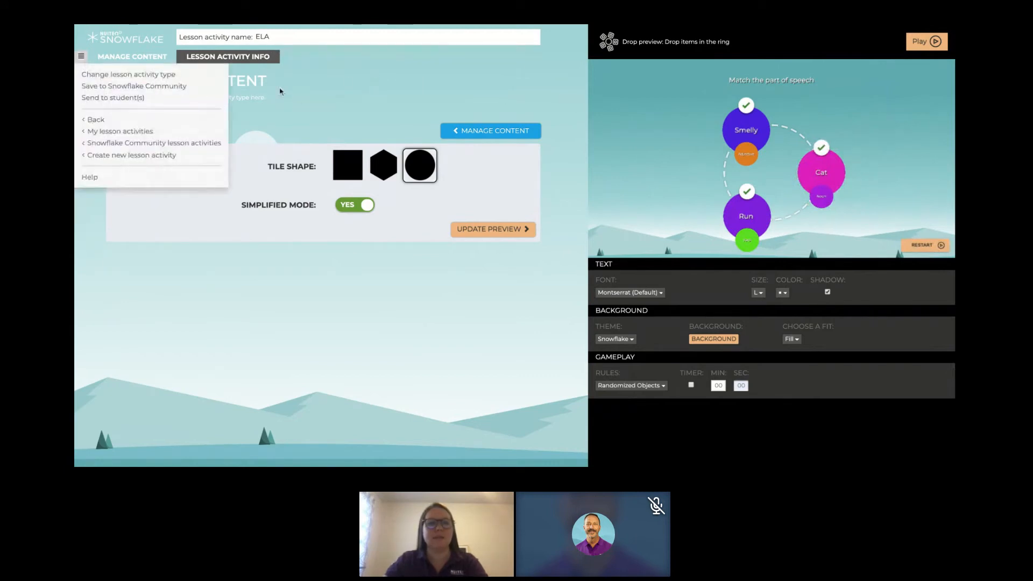
{"action": "left_click", "coordinate": [166, 75]}
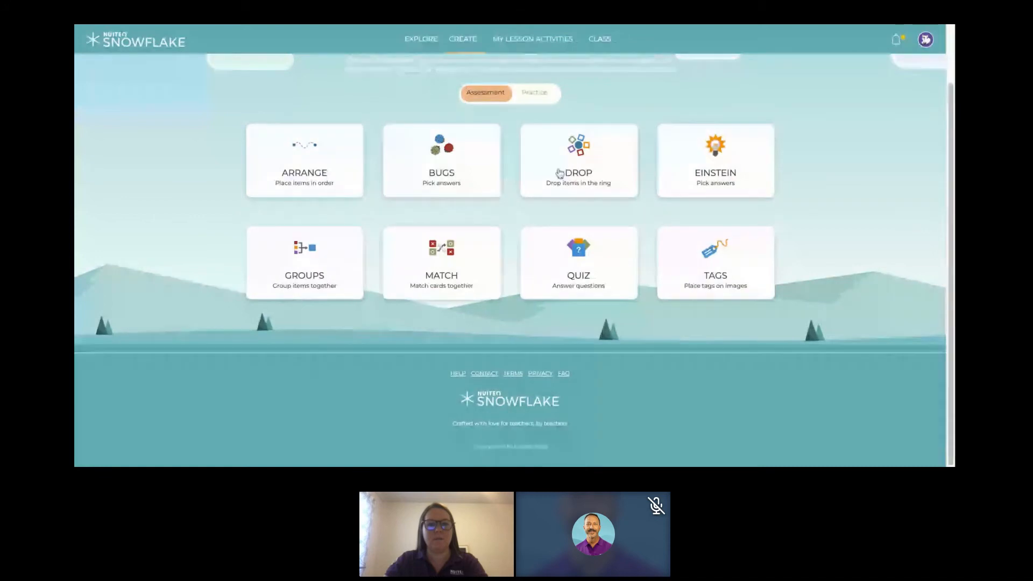
{"action": "left_click", "coordinate": [441, 263]}
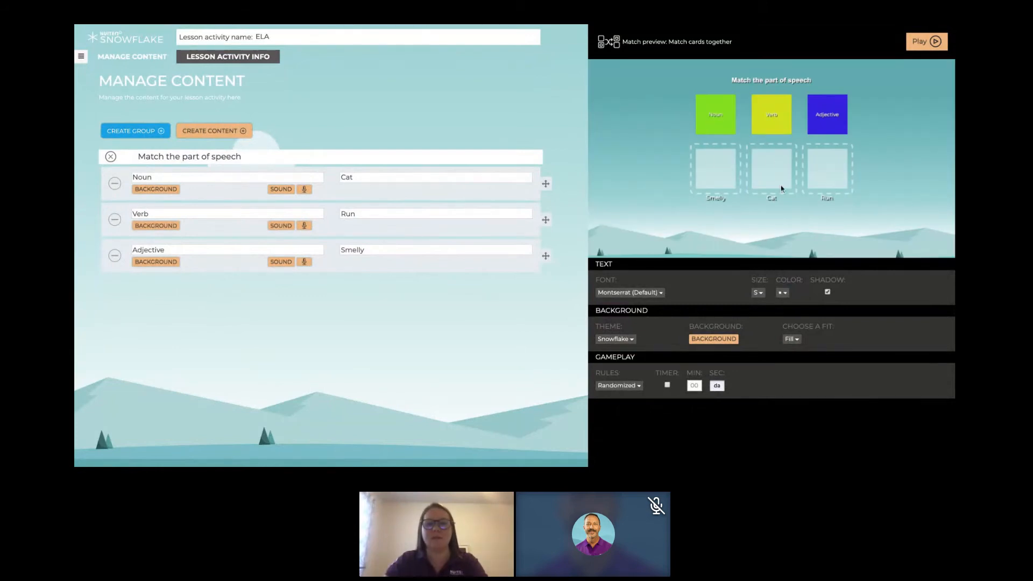
{"action": "left_click", "coordinate": [717, 125]}
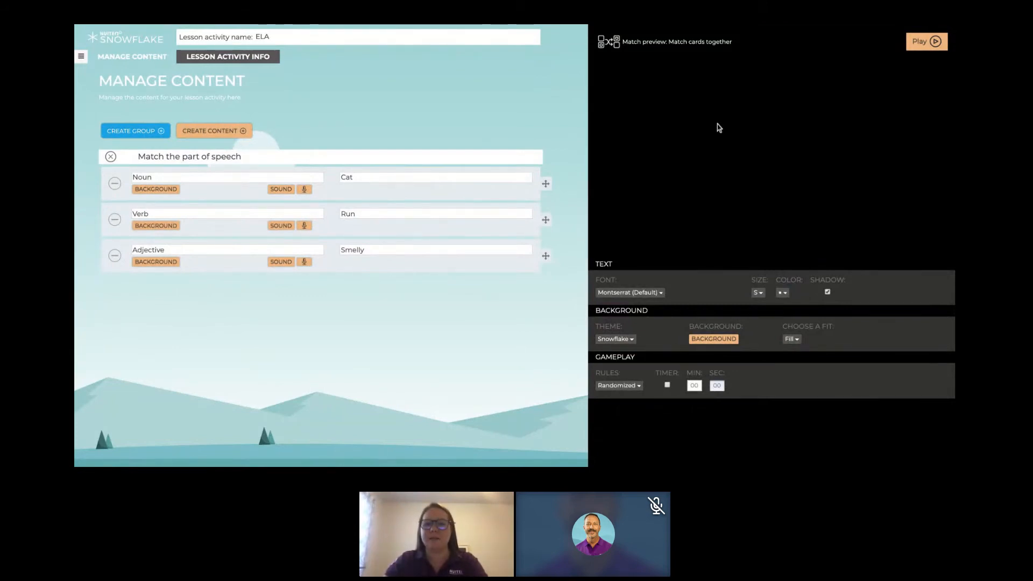
- Set the Match activity's text size to L and its colour to black, with the text shadow turned off
{"action": "left_click_drag", "start_coordinate": [710, 120], "coordinate": [716, 168]}
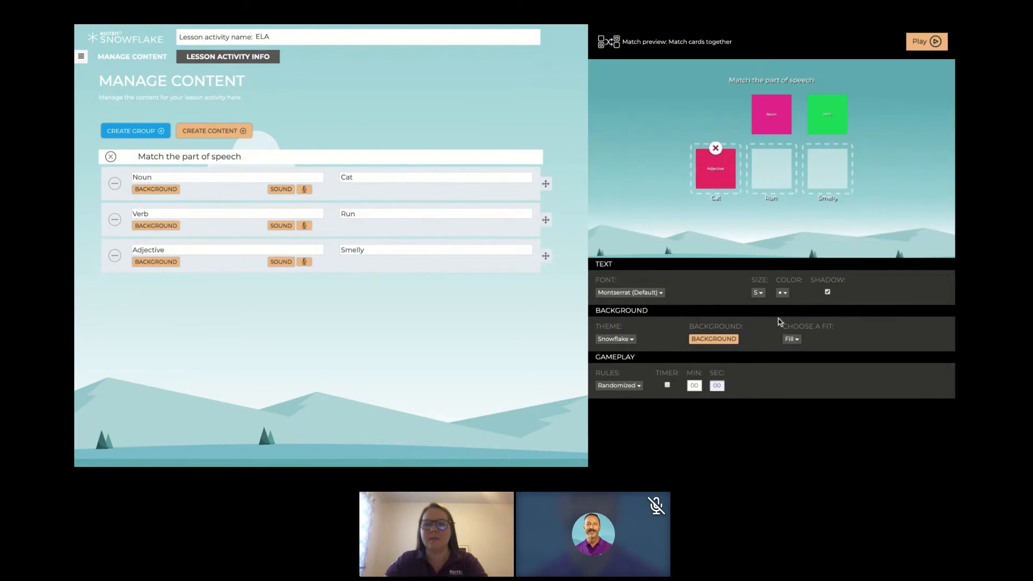
{"action": "left_click", "coordinate": [759, 293]}
{"action": "left_click", "coordinate": [763, 329]}
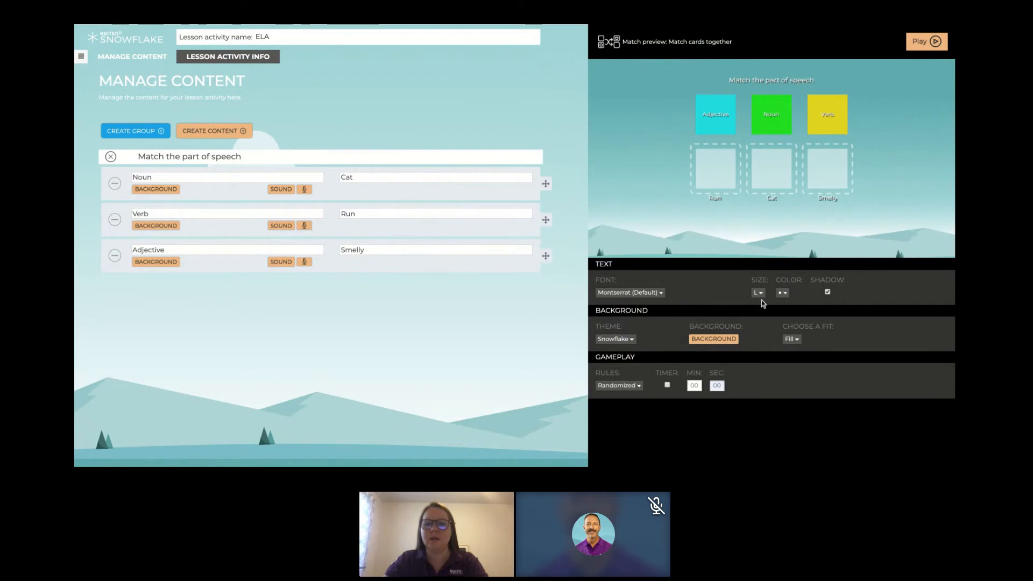
{"action": "left_click", "coordinate": [782, 293]}
{"action": "left_click", "coordinate": [784, 322]}
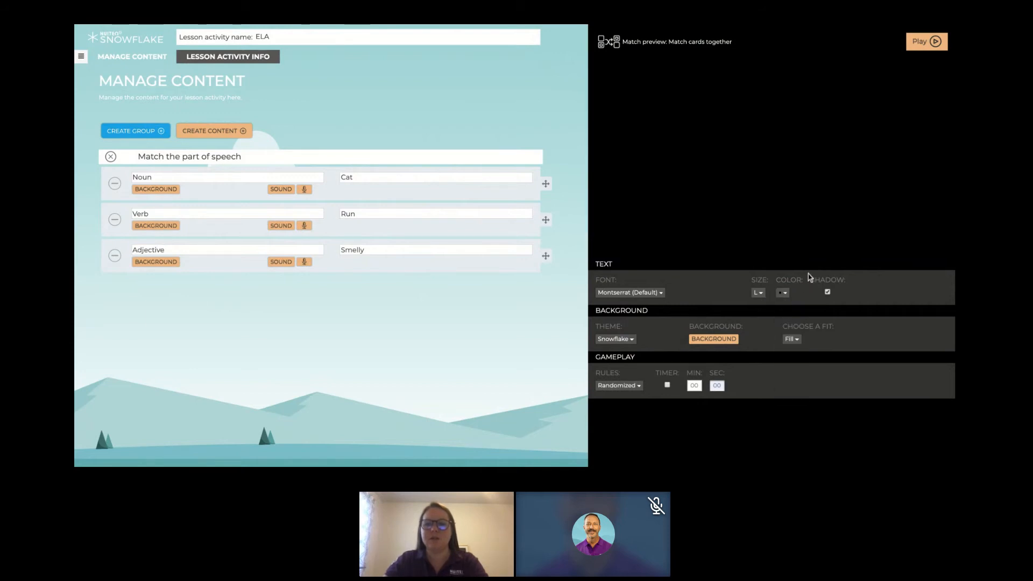
{"action": "left_click", "coordinate": [828, 292]}
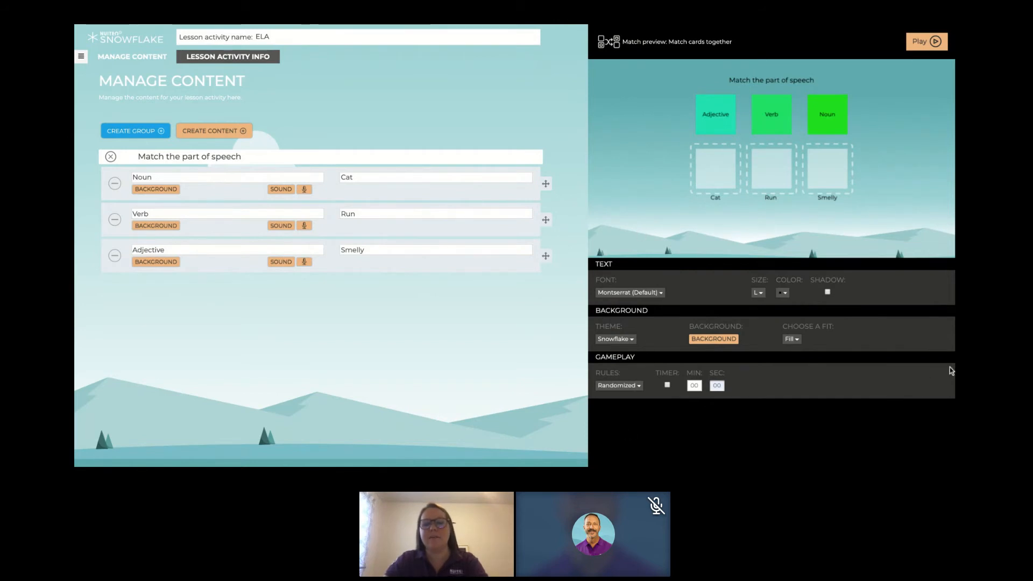
- Check the available fonts and try the black text with its shadow turned on
{"action": "left_click", "coordinate": [634, 293]}
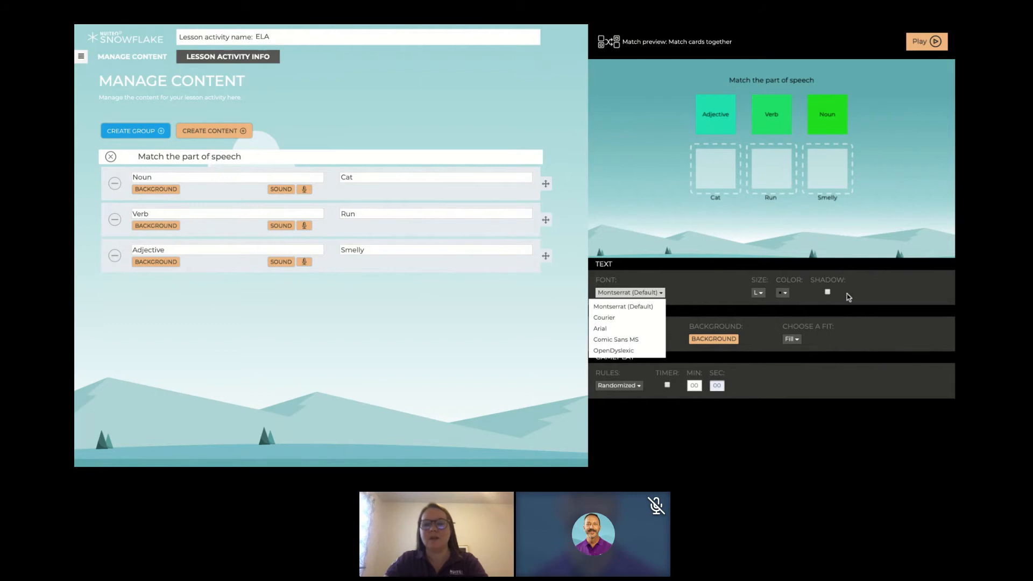
{"action": "left_click", "coordinate": [828, 293]}
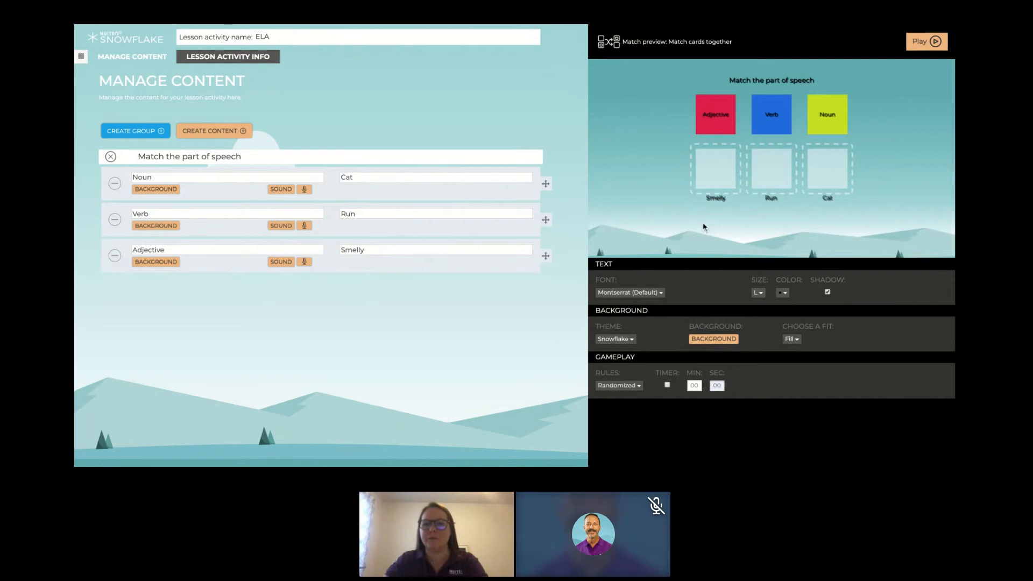
{"action": "left_click", "coordinate": [828, 293]}
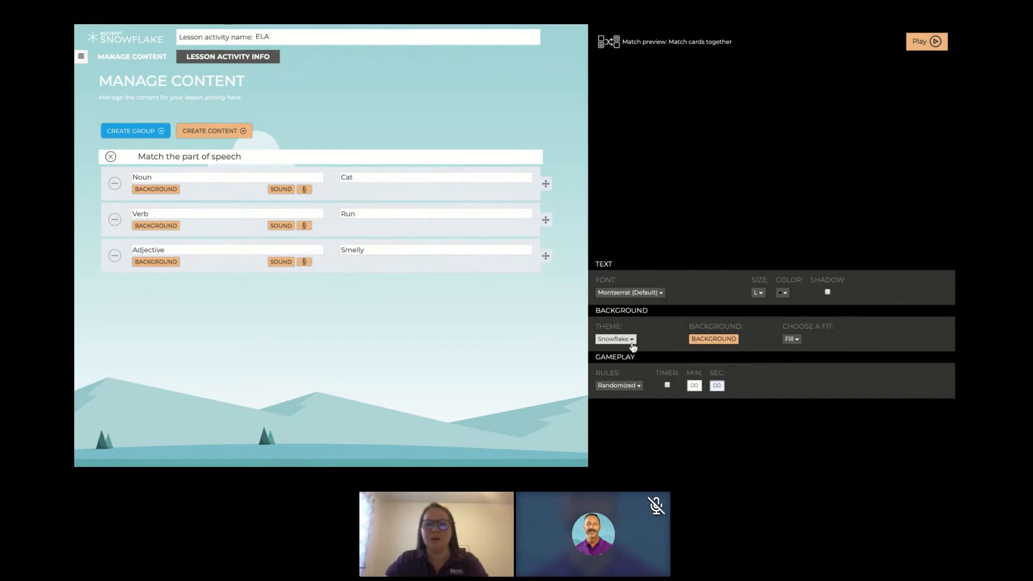
- Set the background theme of the Match activity to Jungle
{"action": "left_click", "coordinate": [632, 339]}
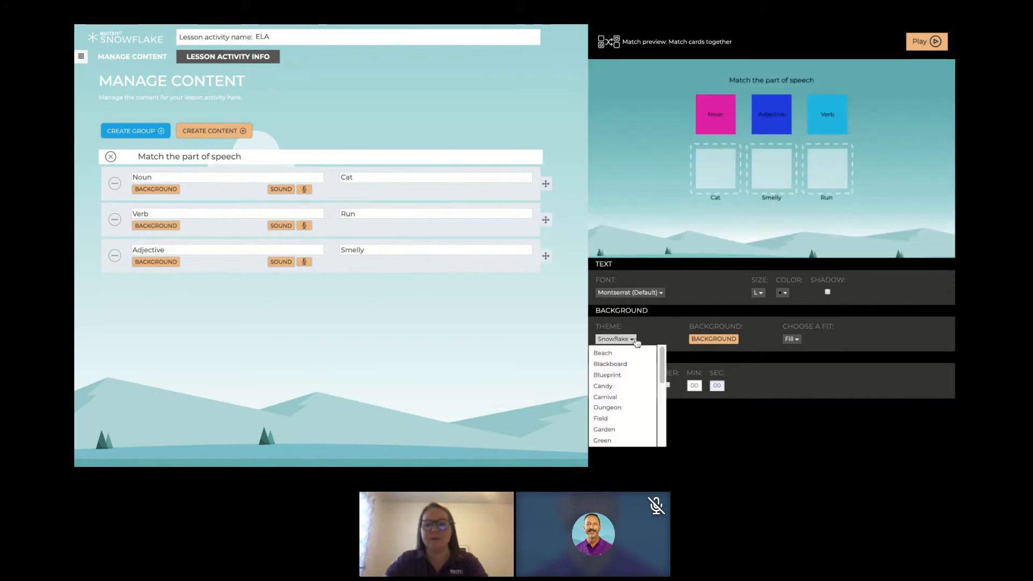
{"action": "scroll", "coordinate": [633, 425], "scroll_direction": "down", "scroll_amount": 2}
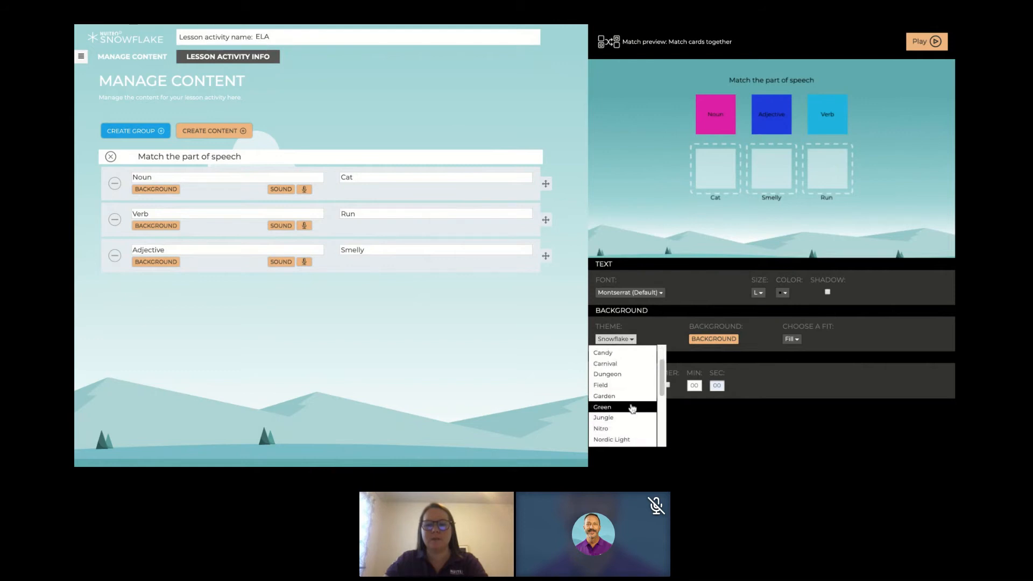
{"action": "left_click", "coordinate": [631, 418]}
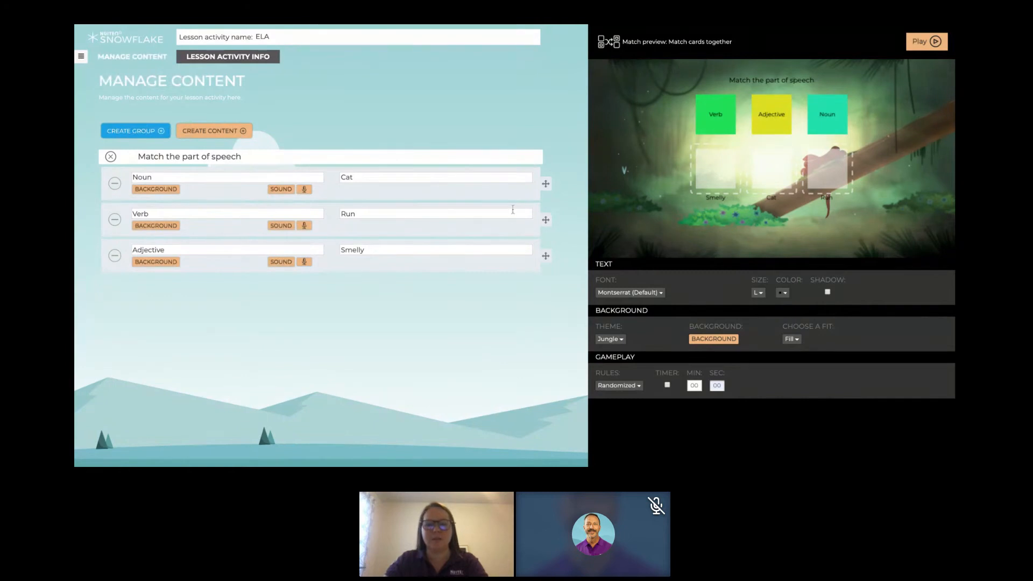
- Check the gameplay rules options and try the timer switched on
{"action": "left_click", "coordinate": [622, 387]}
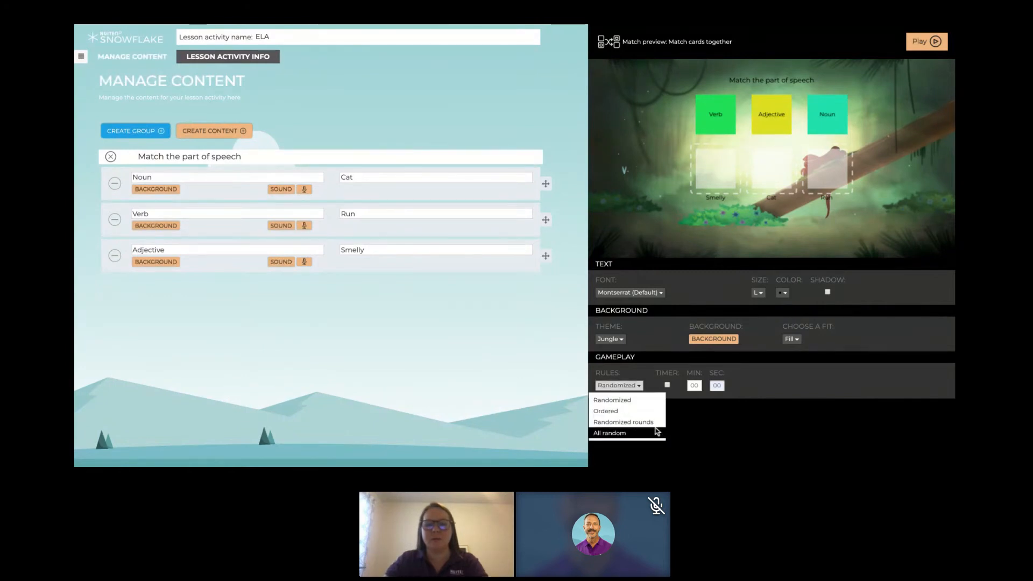
{"action": "left_click", "coordinate": [845, 380]}
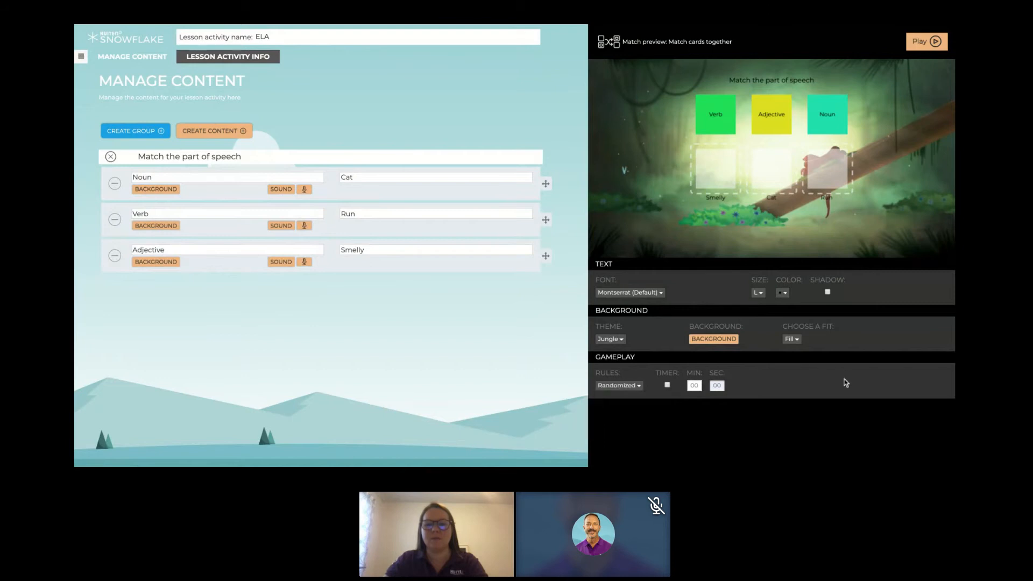
{"action": "left_click", "coordinate": [667, 384]}
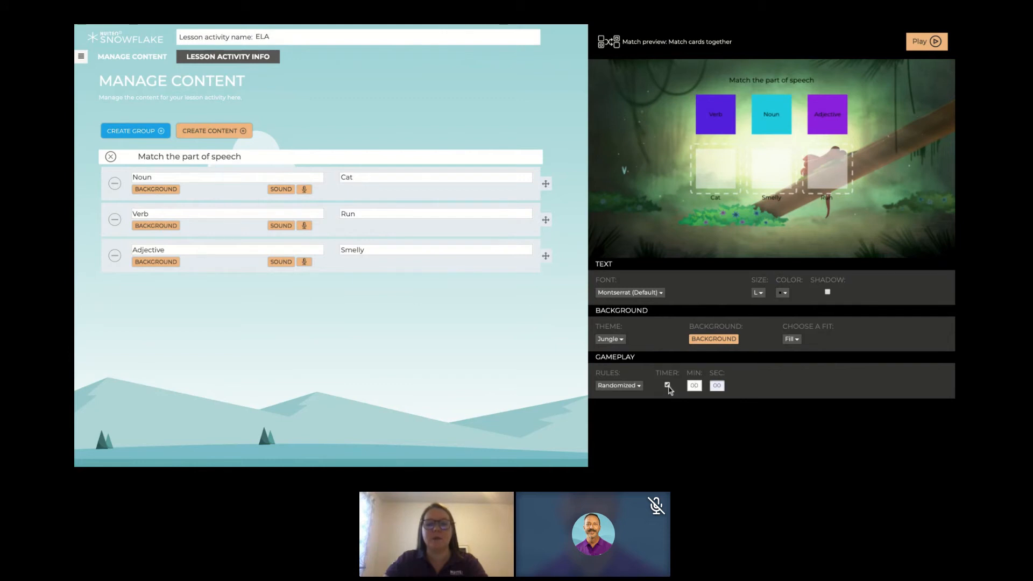
{"action": "left_click", "coordinate": [668, 386]}
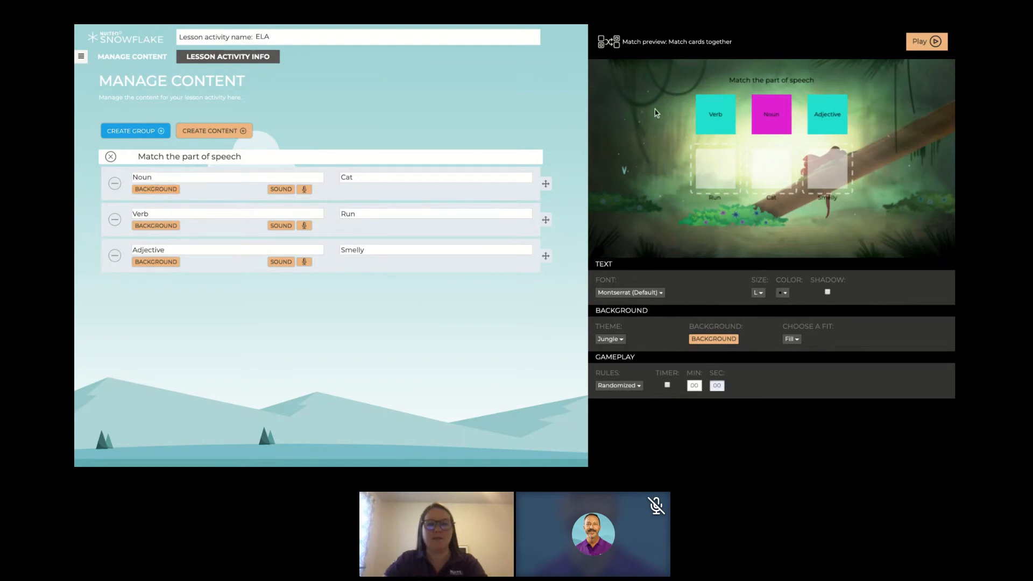
- Give the Noun item a noun picture from the online image search as its background, and clear the item's text
{"action": "left_click", "coordinate": [170, 190]}
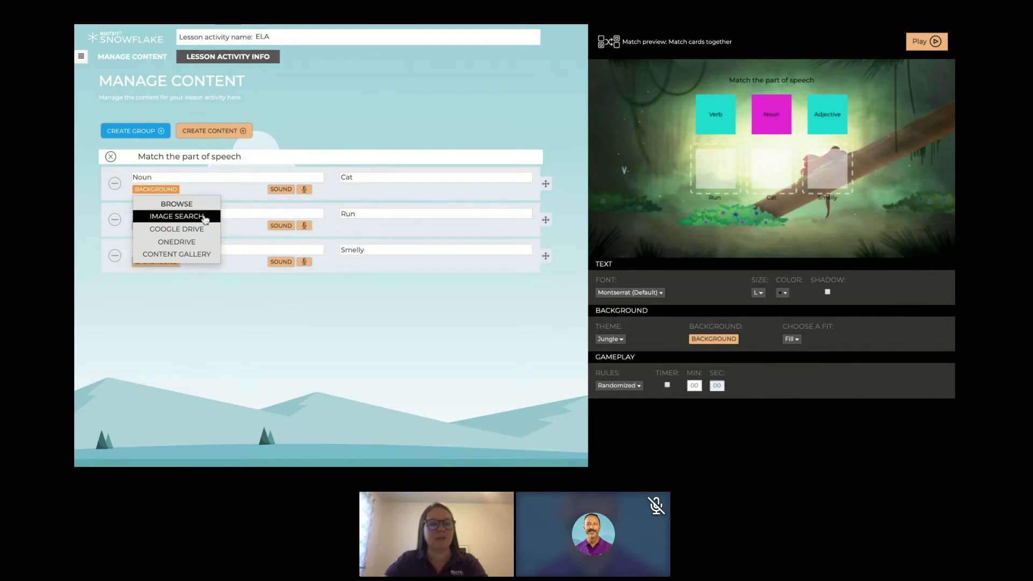
{"action": "left_click", "coordinate": [205, 217]}
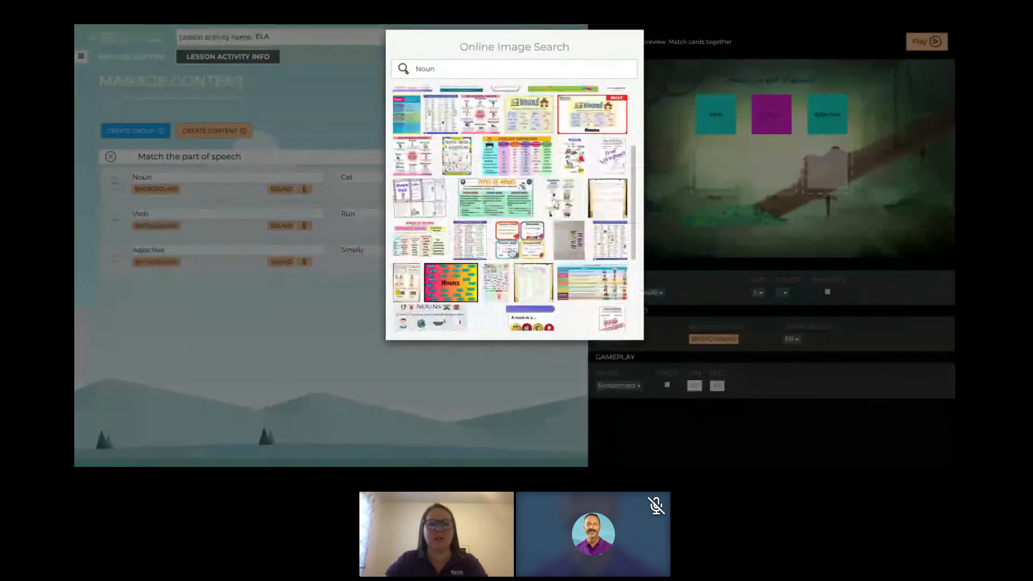
{"action": "scroll", "coordinate": [511, 252], "scroll_direction": "down", "scroll_amount": 3}
{"action": "scroll", "coordinate": [511, 251], "scroll_direction": "down", "scroll_amount": 3}
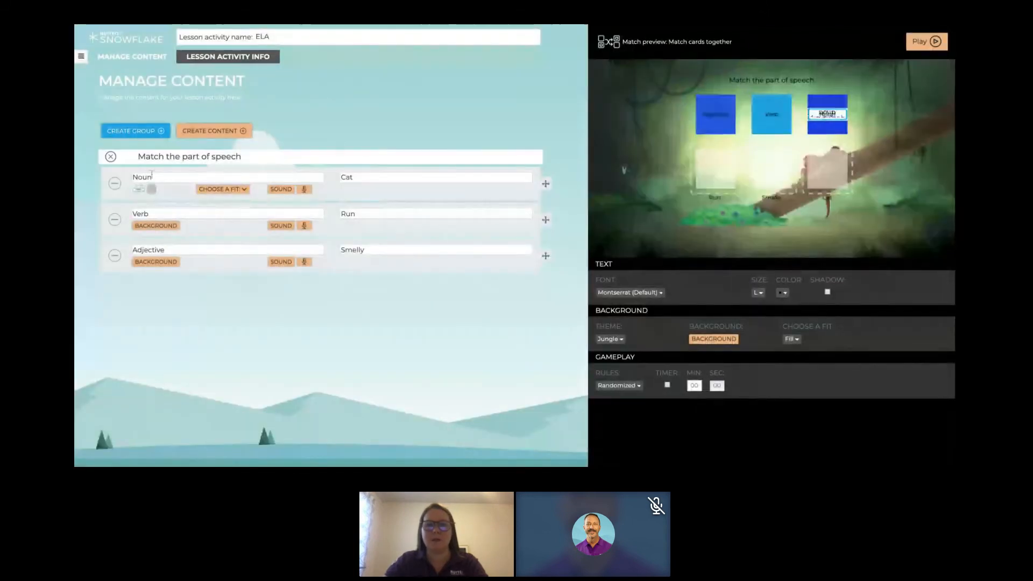
{"action": "double_click", "coordinate": [148, 176]}
{"action": "key", "text": "BackSpace"}
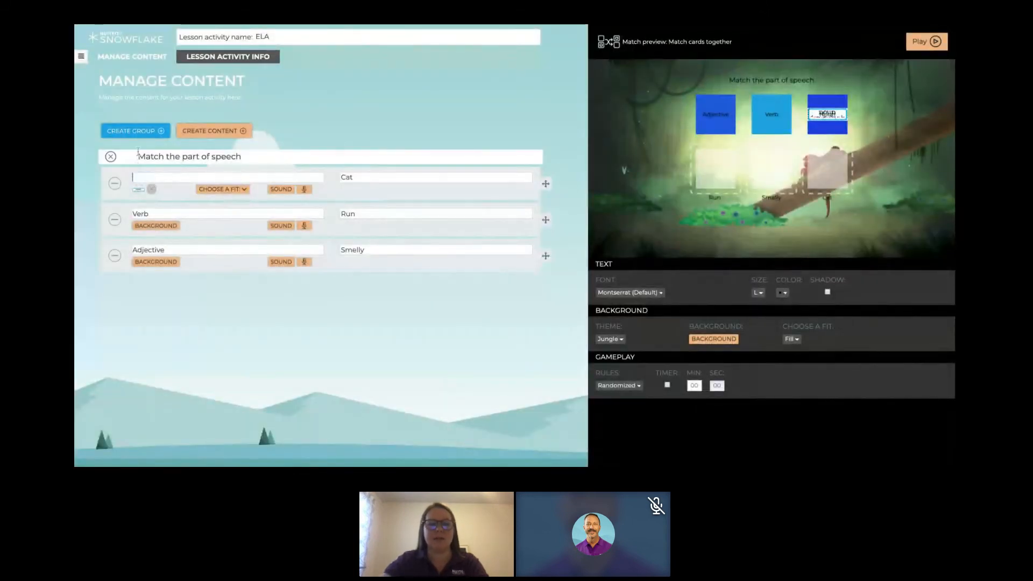
- Try Fill for the noun picture, and set its fit option to Fit
{"action": "left_click", "coordinate": [222, 189]}
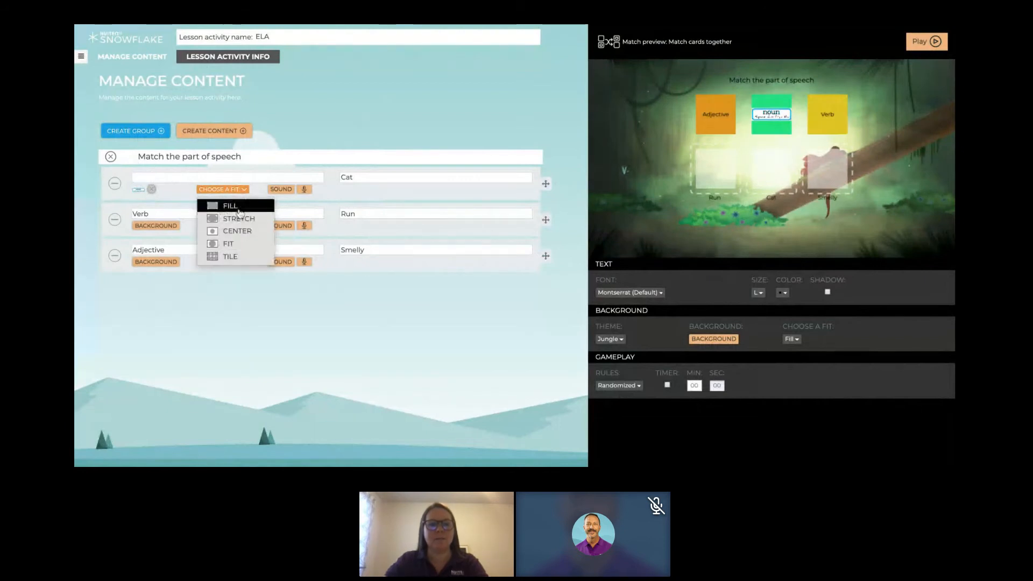
{"action": "left_click", "coordinate": [239, 209]}
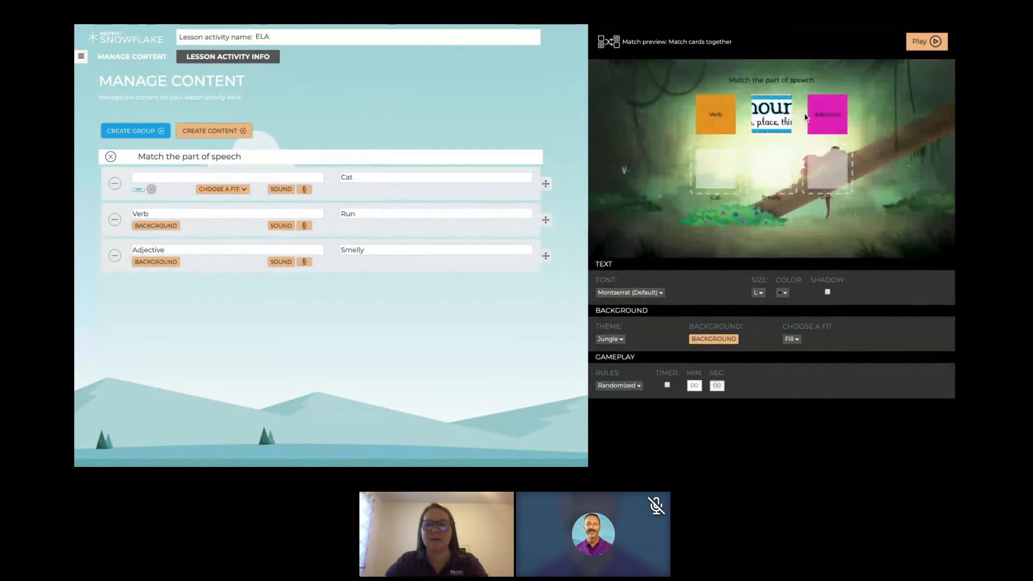
{"action": "left_click", "coordinate": [239, 190]}
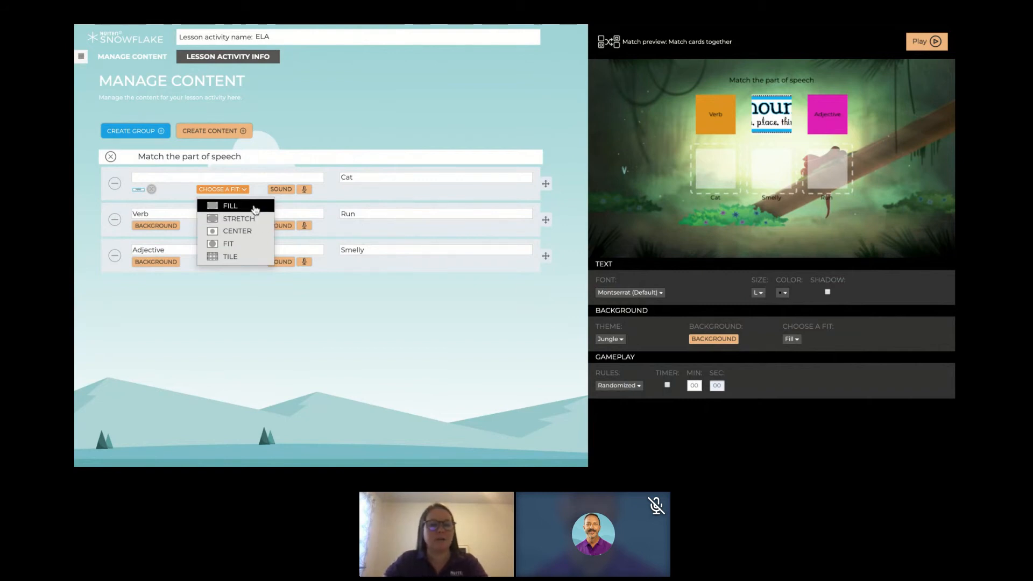
{"action": "left_click", "coordinate": [252, 207]}
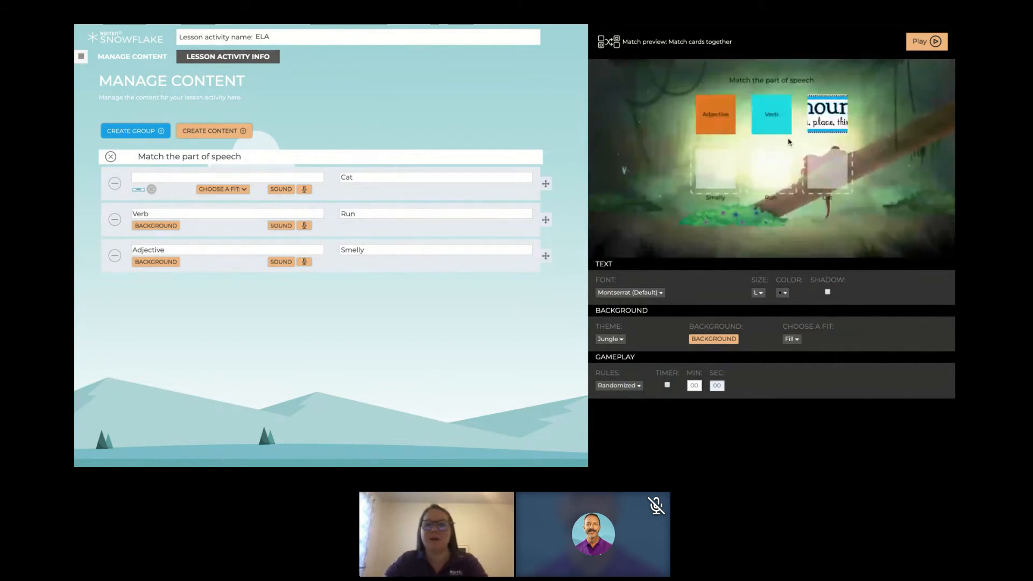
{"action": "left_click", "coordinate": [243, 190]}
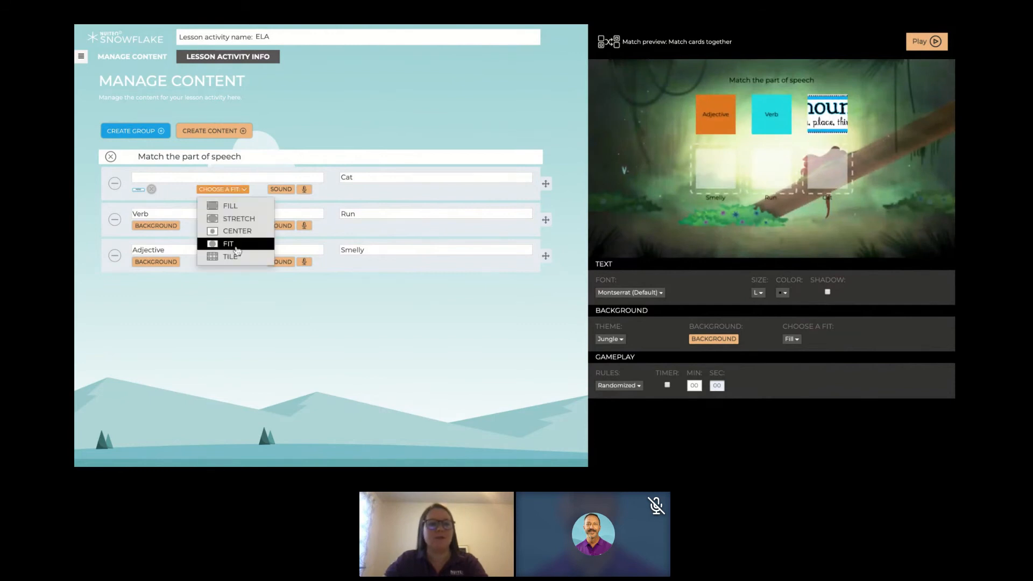
{"action": "left_click", "coordinate": [235, 244]}
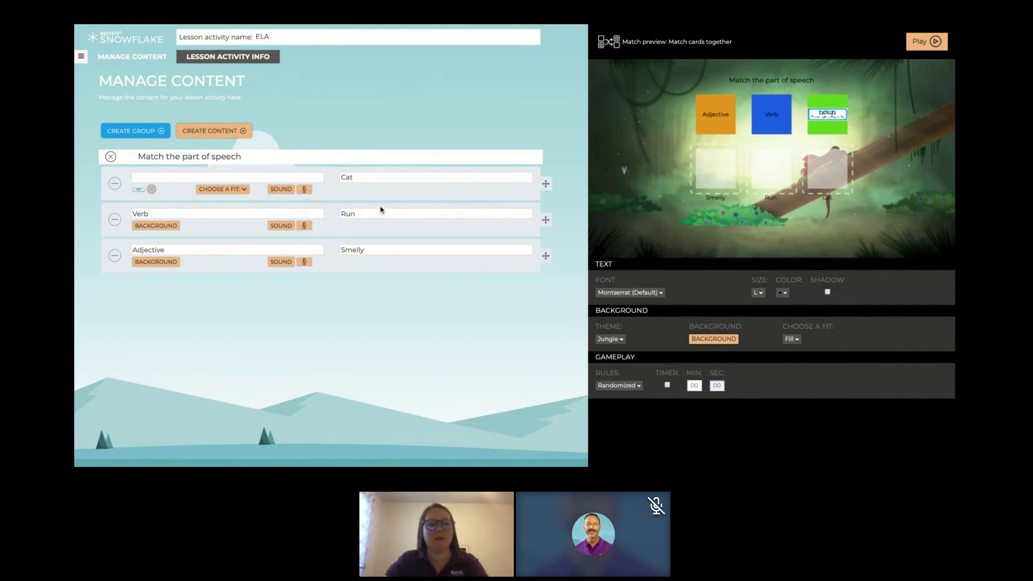
- Record a sound clip of about 4 seconds for the noun picture item and save it
{"action": "left_click", "coordinate": [305, 192]}
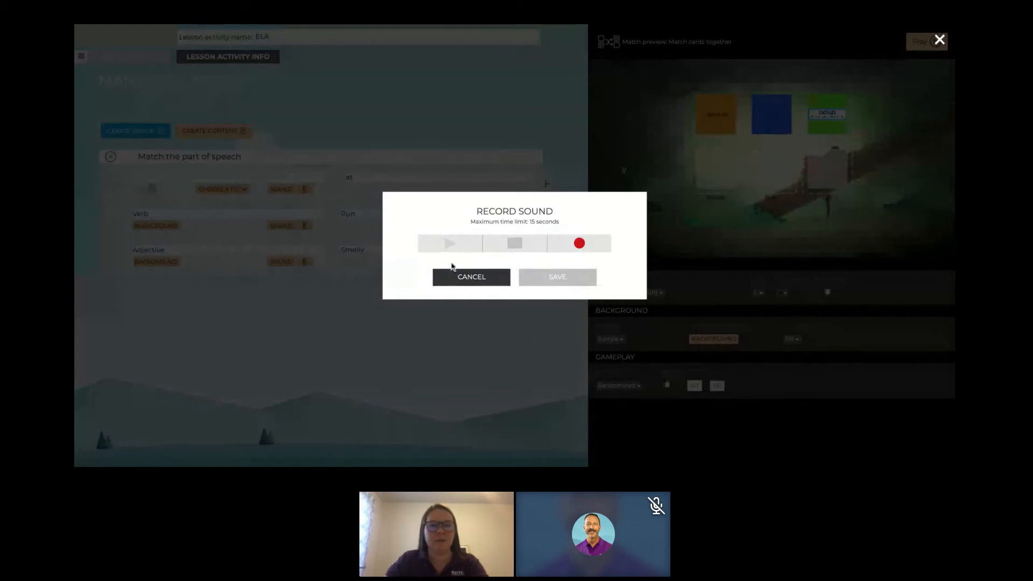
{"action": "left_click", "coordinate": [583, 251]}
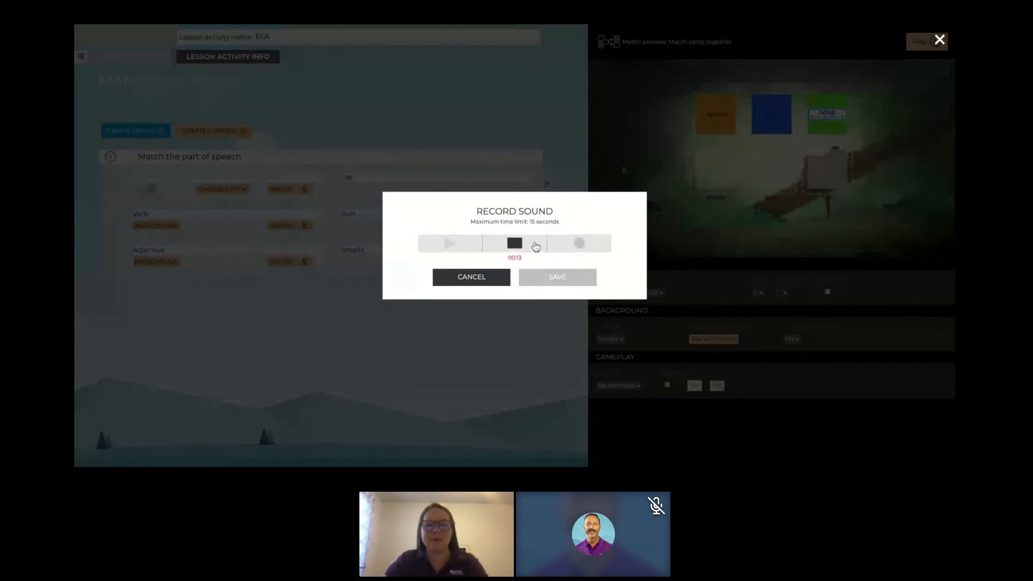
{"action": "left_click", "coordinate": [517, 243]}
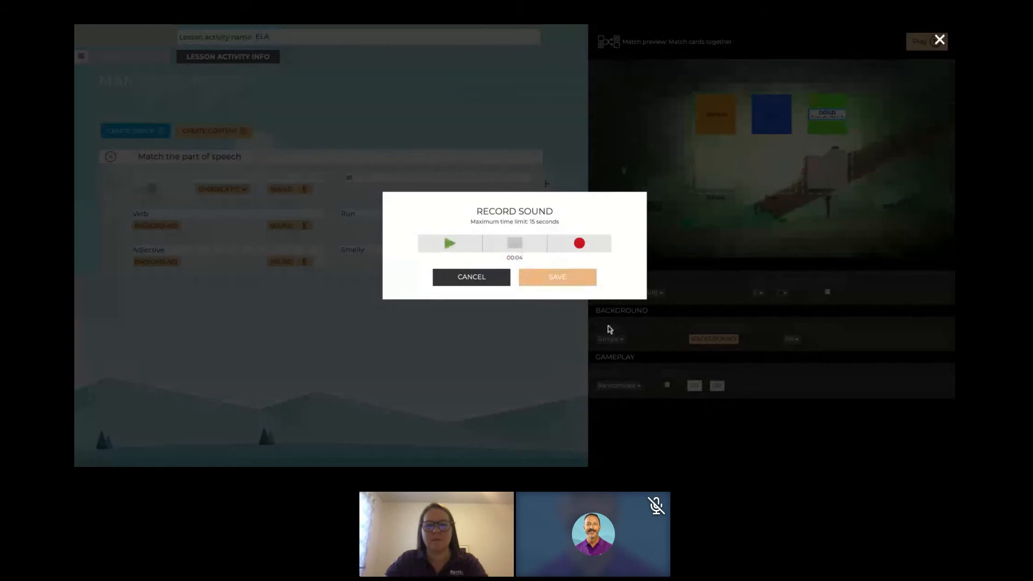
{"action": "left_click", "coordinate": [540, 285]}
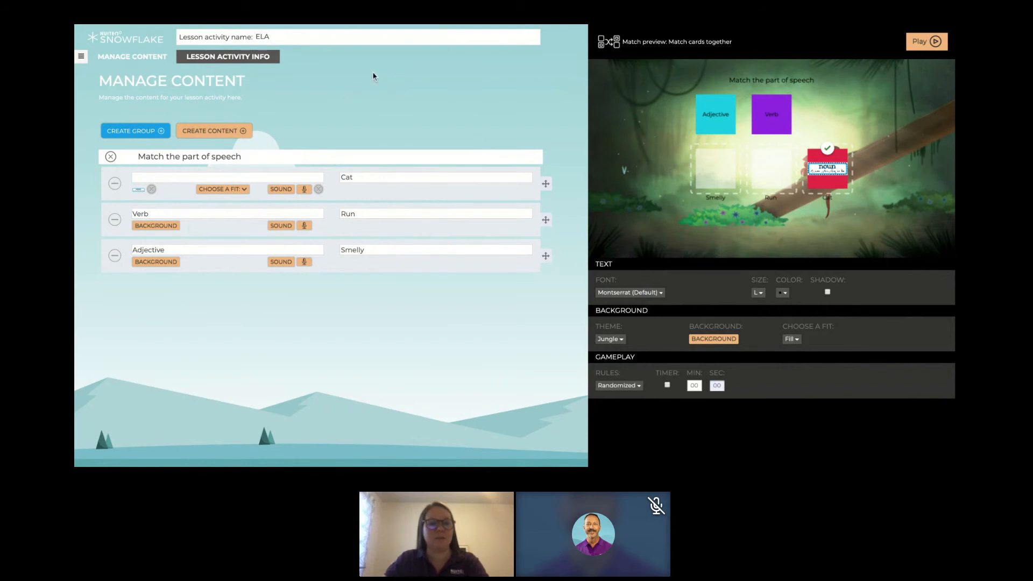
- Change the "ELA" lesson activity type from Match to Groups as an Assessment
{"action": "left_click", "coordinate": [81, 58]}
{"action": "left_click", "coordinate": [491, 158]}
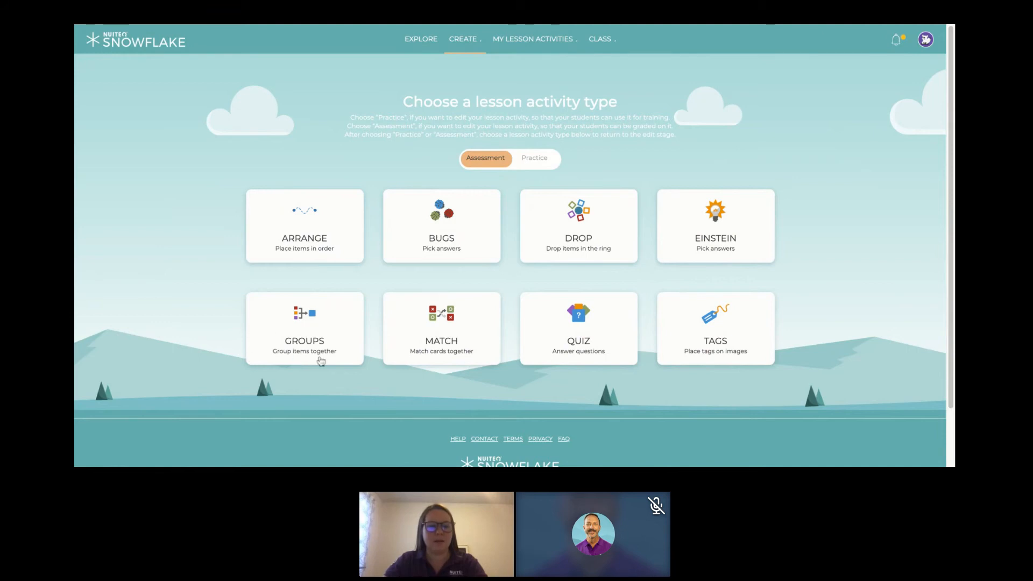
{"action": "left_click", "coordinate": [299, 338]}
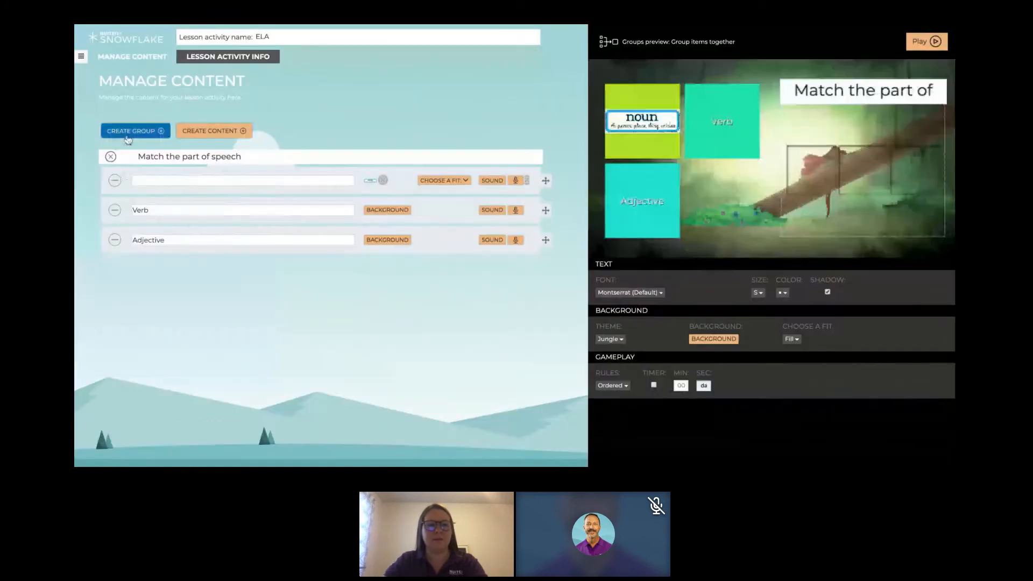
- Replace the group title "Match the part of speech" with "Nouns"
{"action": "double_click", "coordinate": [263, 158]}
{"action": "triple_click", "coordinate": [264, 157]}
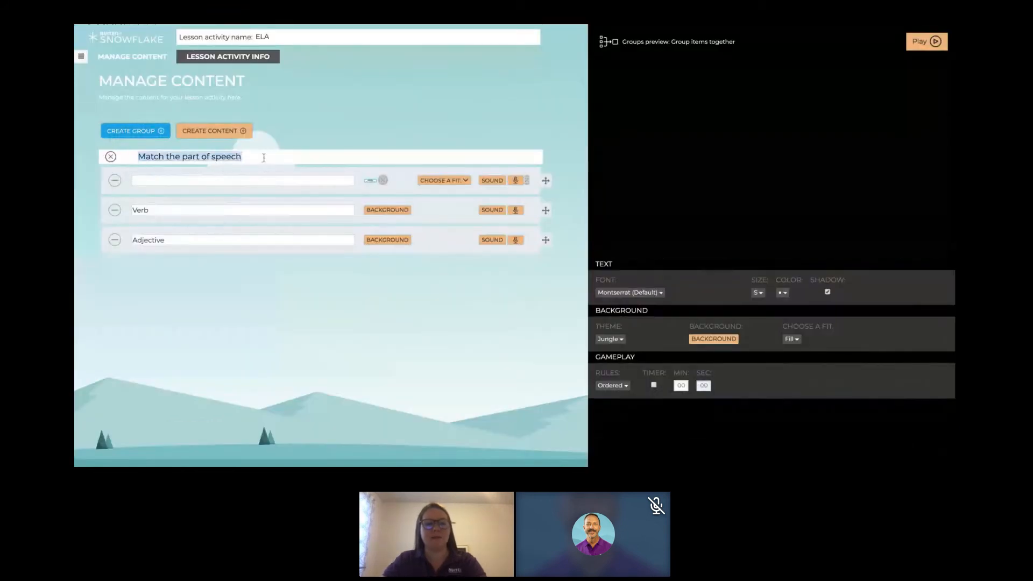
{"action": "type", "text": "Nouns"}
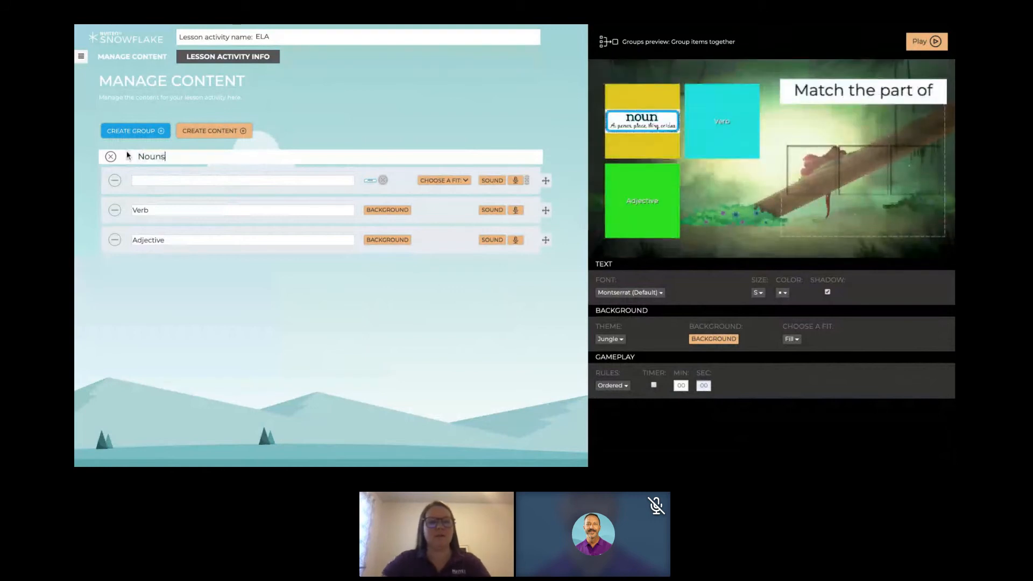
{"action": "type", "text": "Cat"}
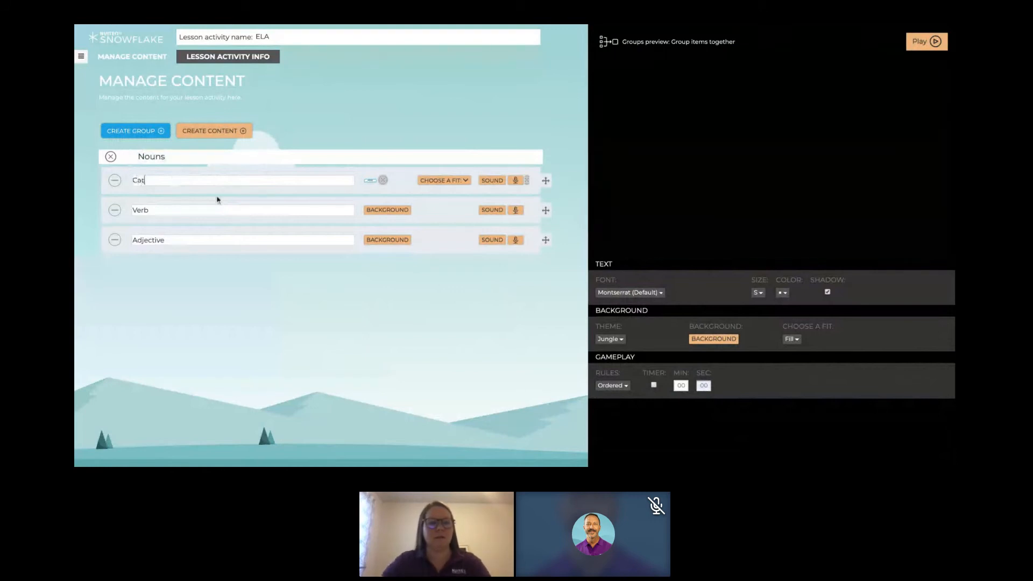
- Enter "Cat" as the first item of the Nouns group and remove that item's background picture
{"action": "left_click", "coordinate": [200, 208]}
{"action": "double_click", "coordinate": [201, 207]}
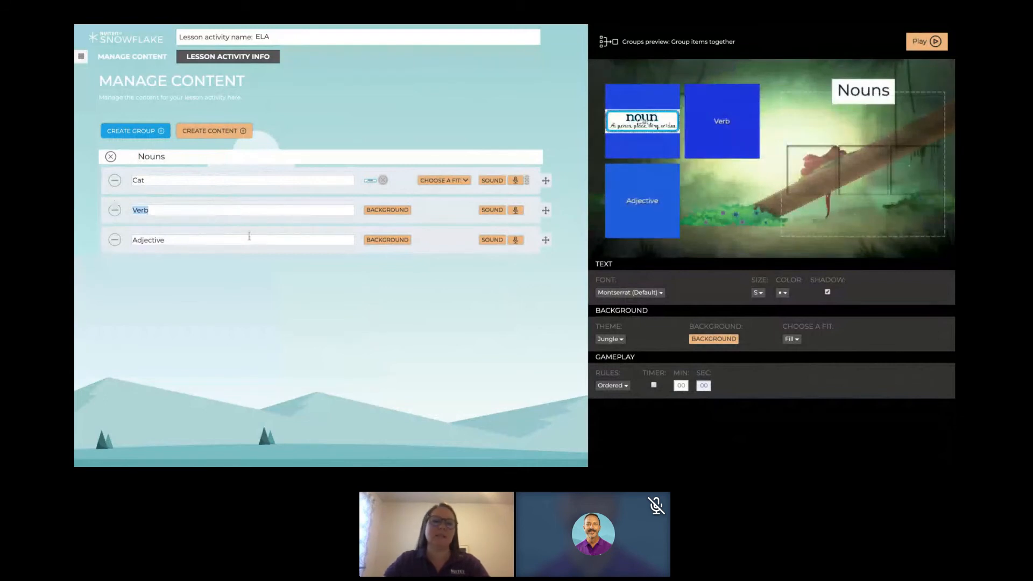
{"action": "left_click", "coordinate": [383, 181]}
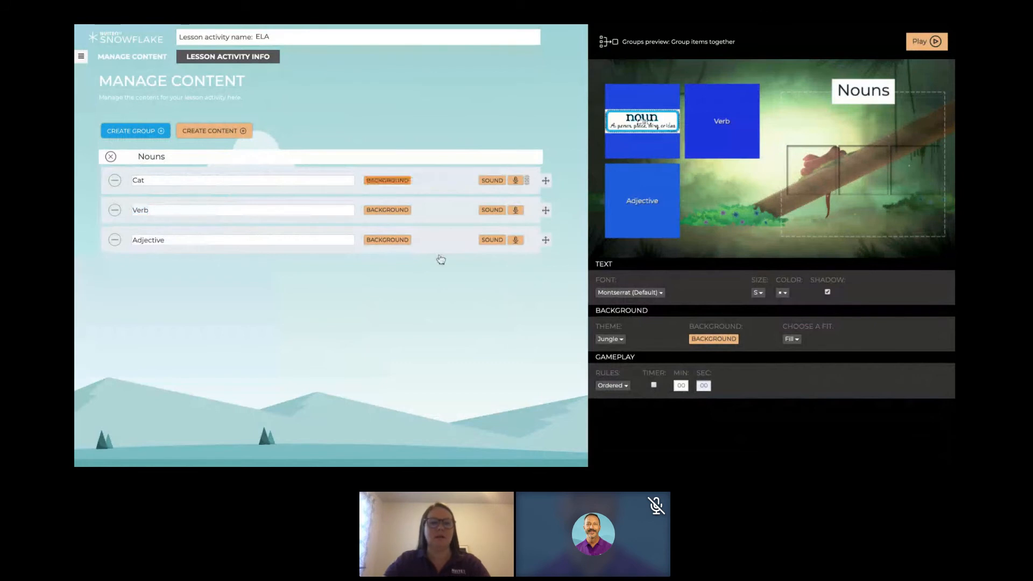
- Replace the second and third items of the Nouns group with "House" and "Cheeseburger"
{"action": "double_click", "coordinate": [160, 210]}
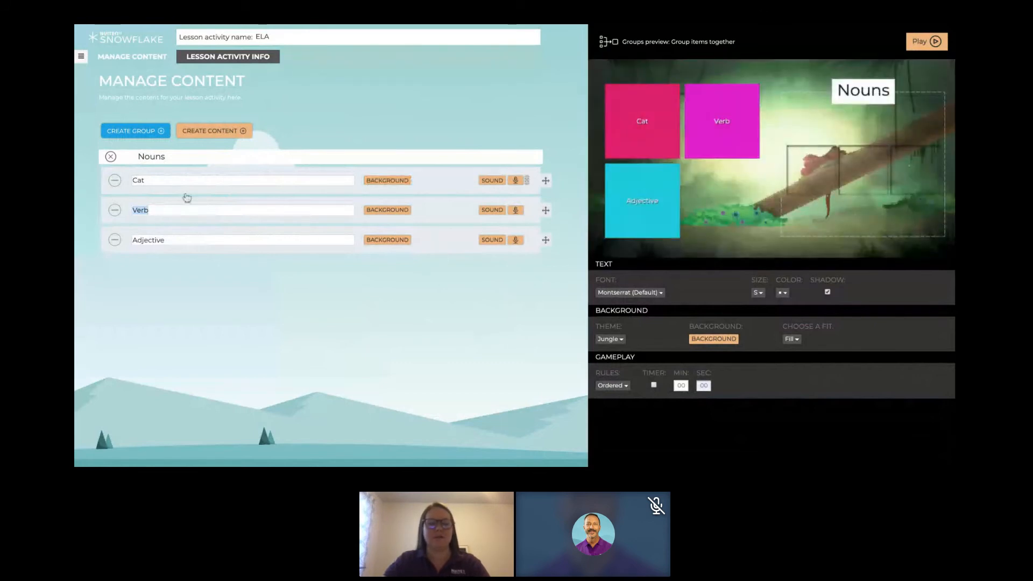
{"action": "type", "text": "House"}
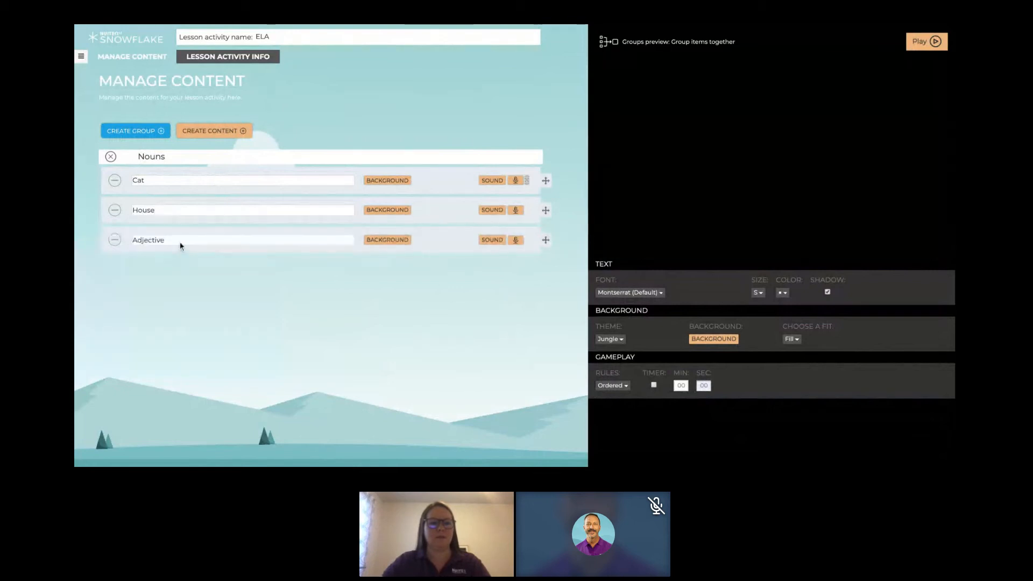
{"action": "double_click", "coordinate": [174, 240]}
{"action": "type", "text": "Che"}
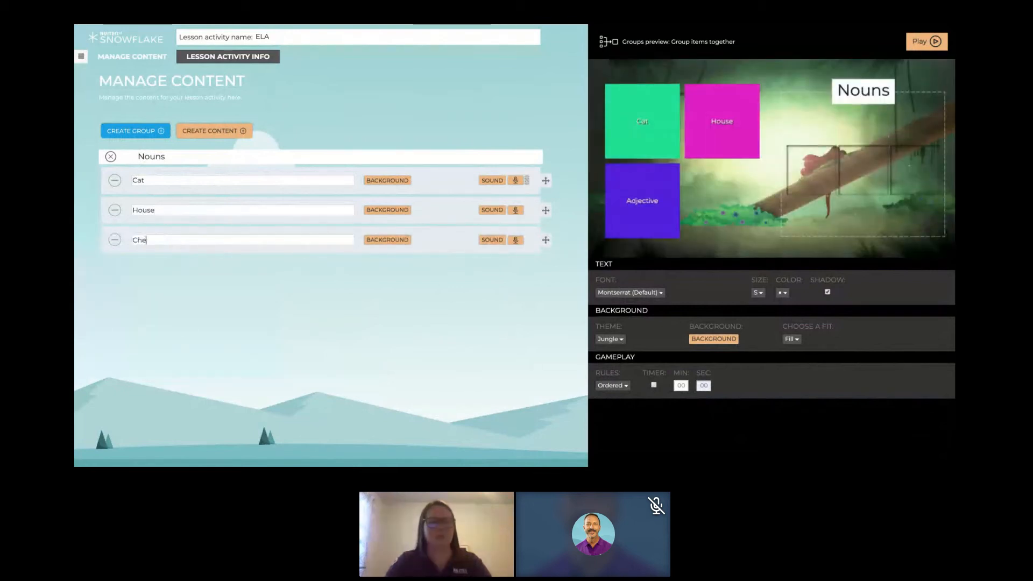
{"action": "type", "text": "eseburger"}
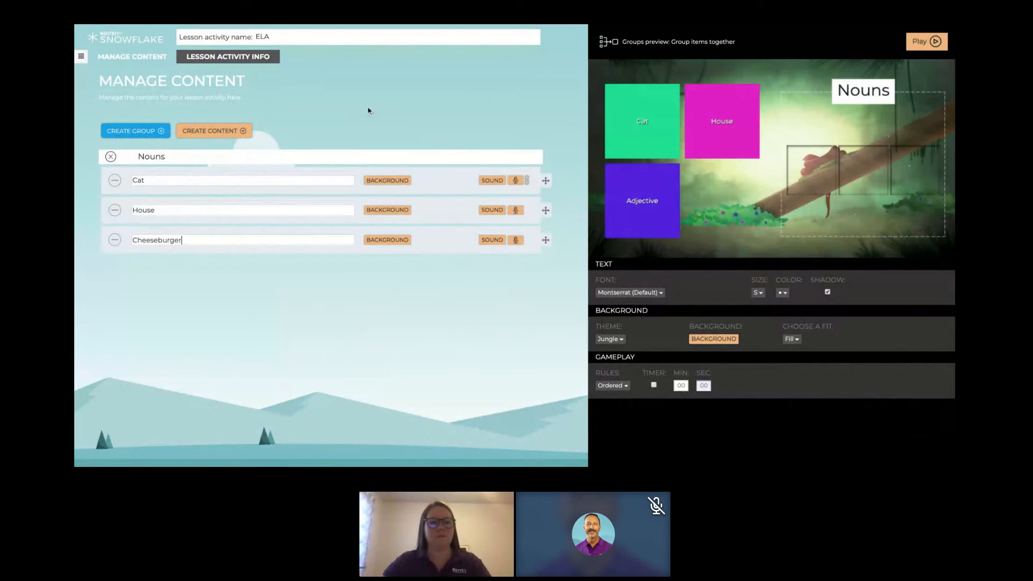
- Create a new group titled "Verb" with the items "Run", "Dance" and "Eat"
{"action": "left_click", "coordinate": [142, 134]}
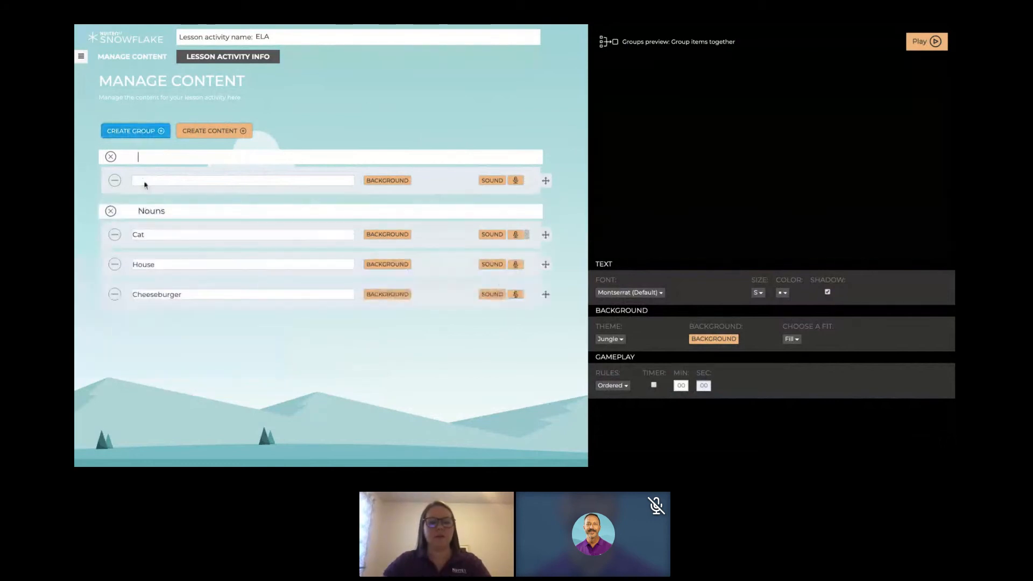
{"action": "type", "text": "Verb"}
{"action": "left_click", "coordinate": [148, 183]}
{"action": "type", "text": "Run"}
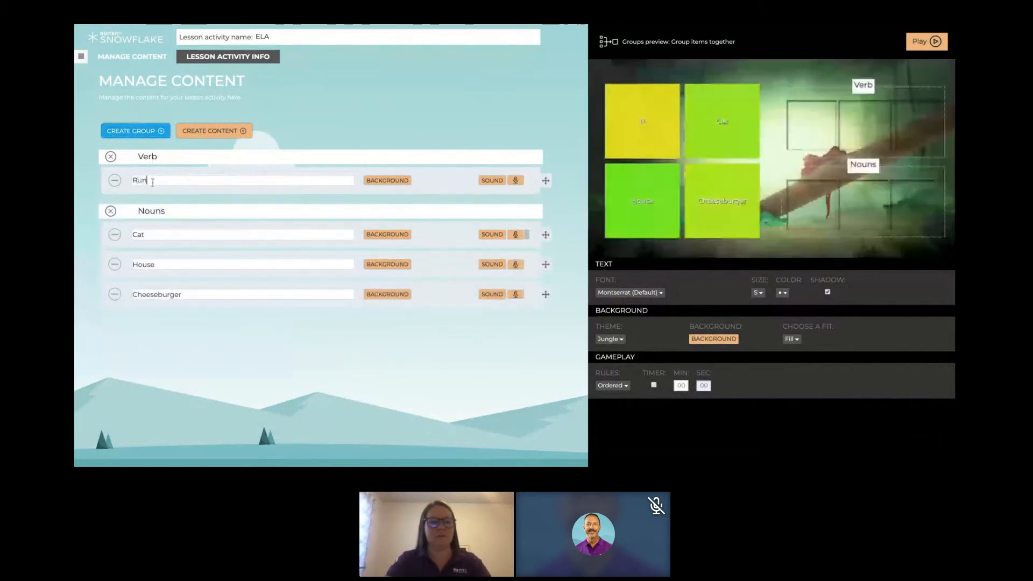
{"action": "key", "text": "Return"}
{"action": "type", "text": "Dance"}
{"action": "key", "text": "Return"}
{"action": "type", "text": "Eat"}
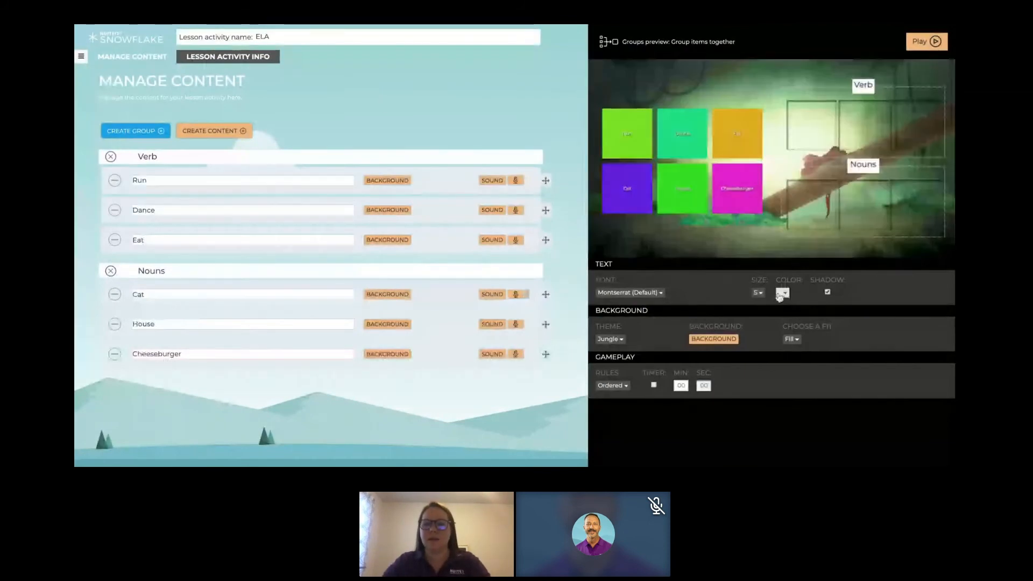
- Set the text size to L and sort Eat, Dance and Run into the Verb group in the preview
{"action": "left_click", "coordinate": [758, 292]}
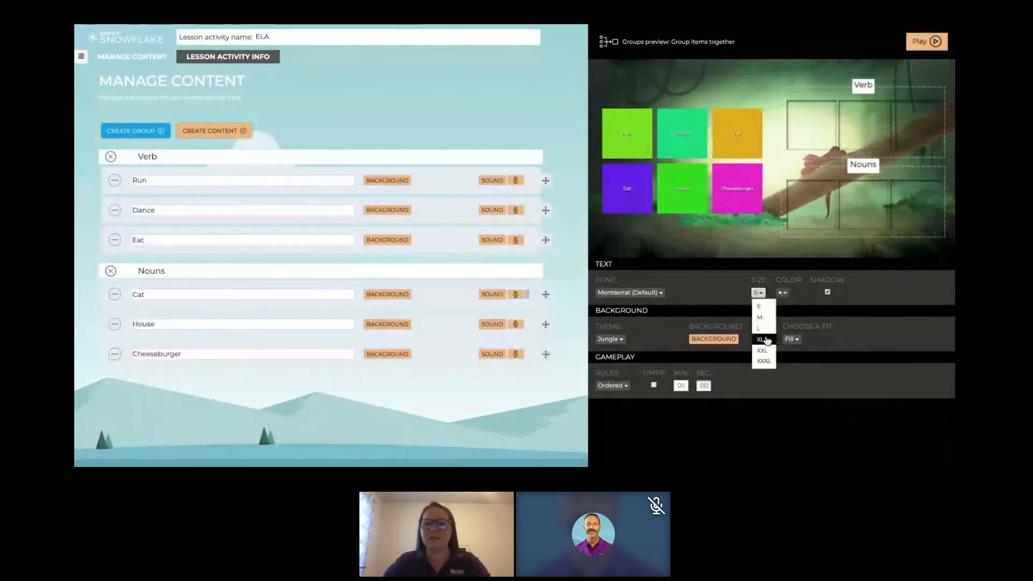
{"action": "left_click", "coordinate": [764, 340]}
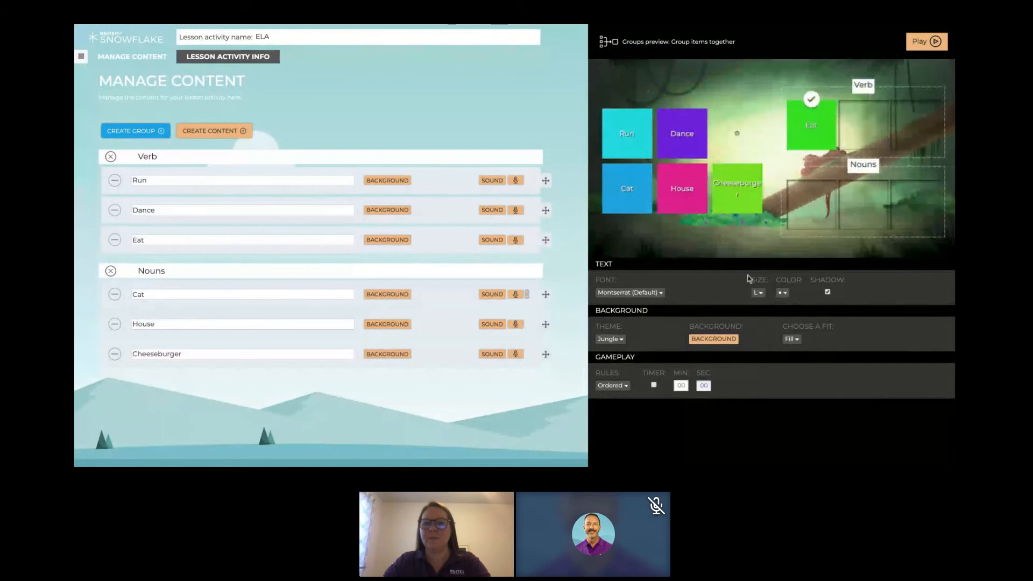
{"action": "left_click", "coordinate": [683, 141]}
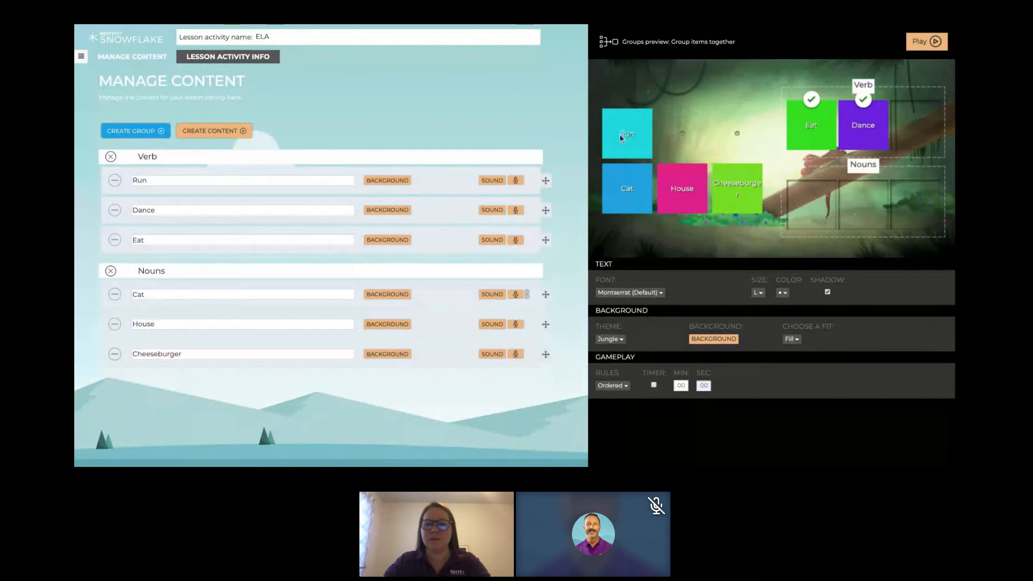
{"action": "left_click_drag", "start_coordinate": [620, 138], "coordinate": [906, 135]}
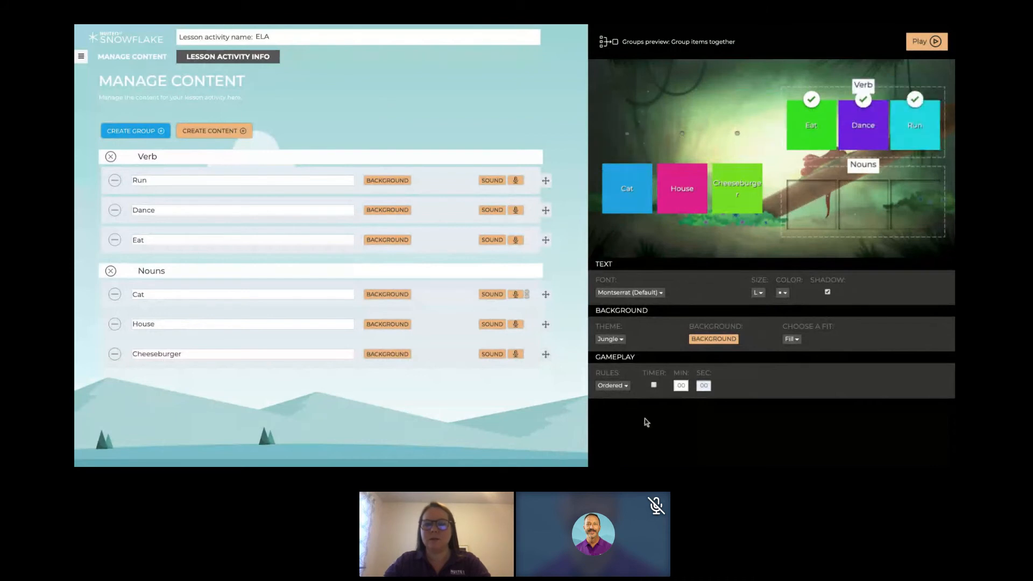
- Set the gameplay rules to Randomized and test the preview by sorting Dance, Eat and Run under Verb and Cheeseburger under Nouns
{"action": "left_click", "coordinate": [612, 385]}
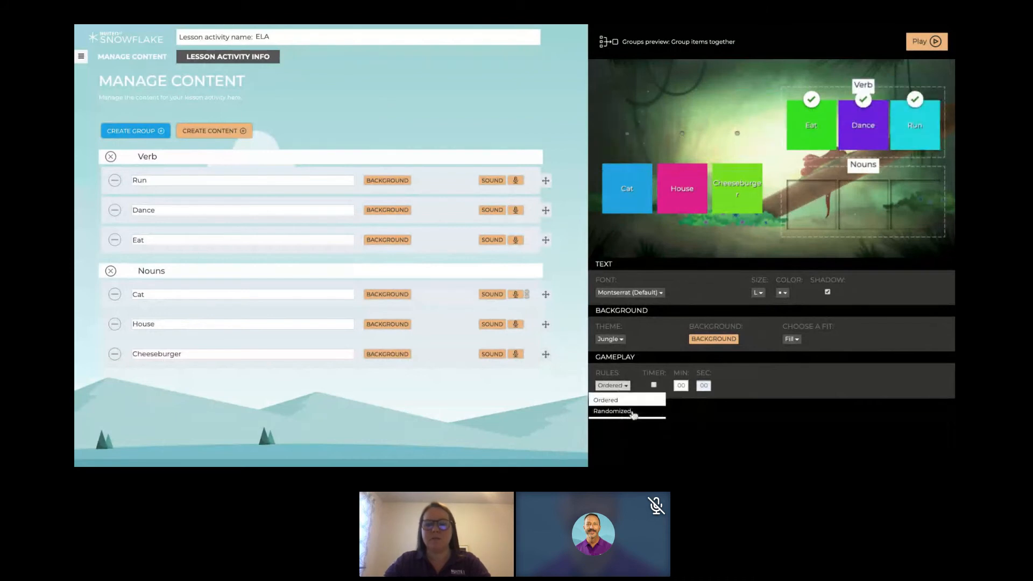
{"action": "left_click", "coordinate": [619, 411]}
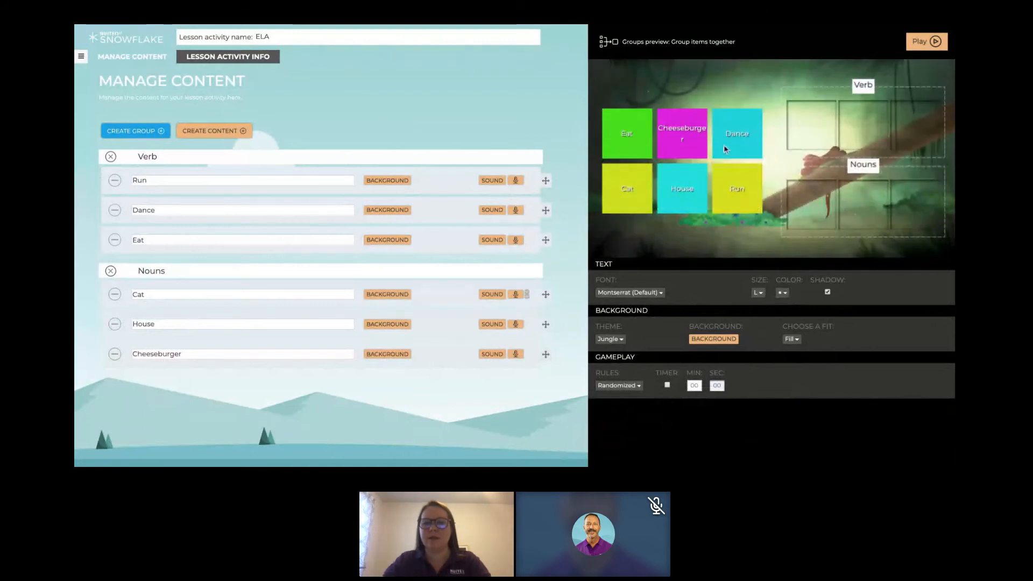
{"action": "left_click_drag", "start_coordinate": [725, 144], "coordinate": [800, 134]}
{"action": "left_click_drag", "start_coordinate": [683, 138], "coordinate": [783, 197]}
{"action": "left_click", "coordinate": [631, 135]}
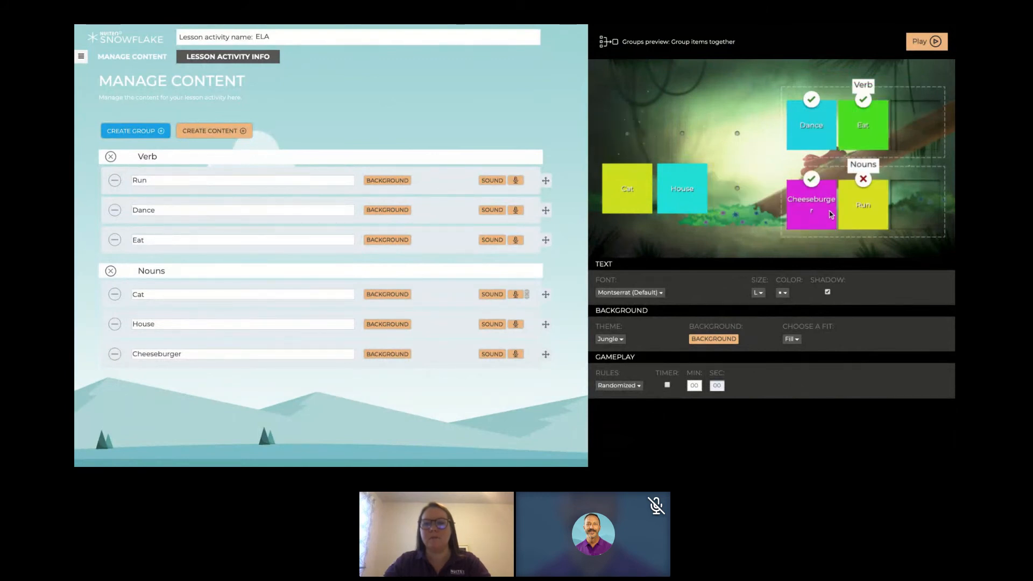
{"action": "left_click_drag", "start_coordinate": [867, 204], "coordinate": [916, 133]}
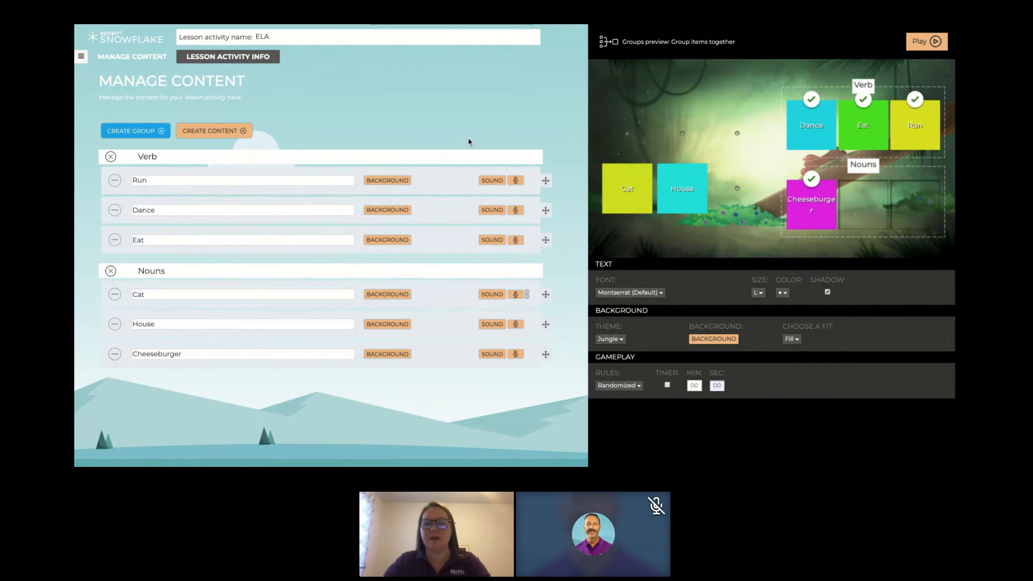
- Change the "ELA" lesson activity type from Groups to Tags as an Assessment
{"action": "left_click", "coordinate": [80, 56]}
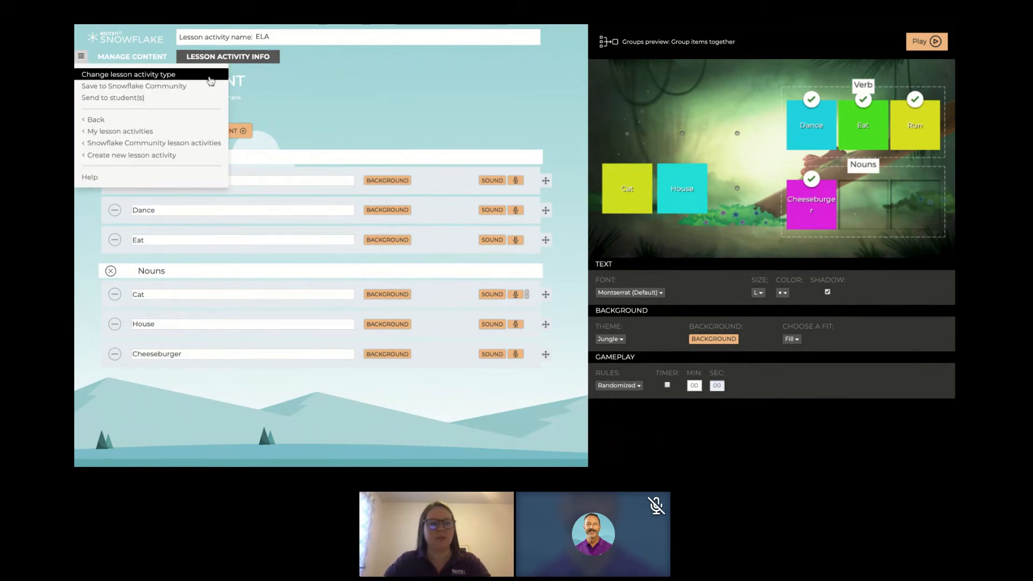
{"action": "left_click", "coordinate": [452, 117]}
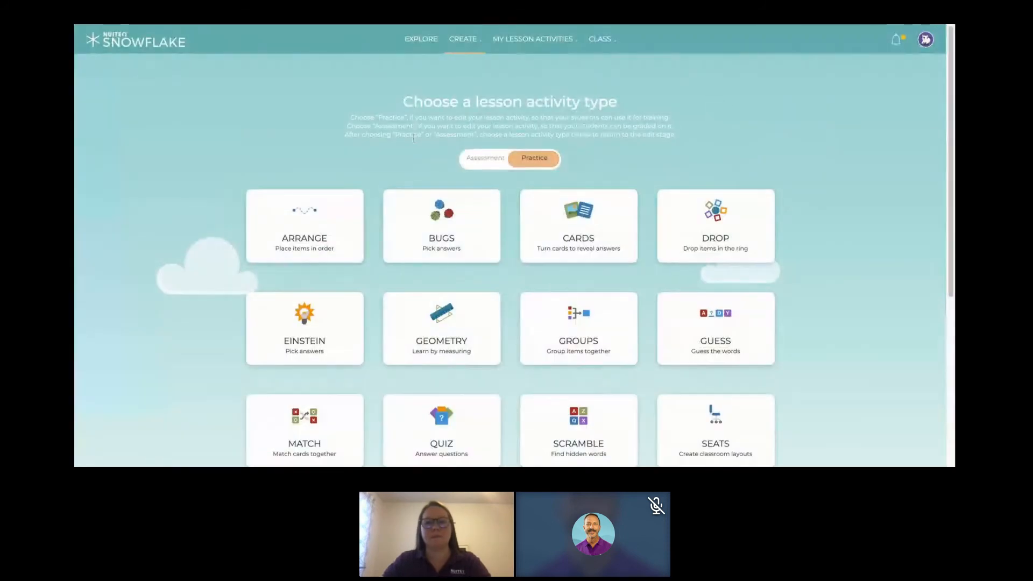
{"action": "left_click", "coordinate": [487, 158]}
{"action": "scroll", "coordinate": [716, 340], "scroll_direction": "down", "scroll_amount": 2}
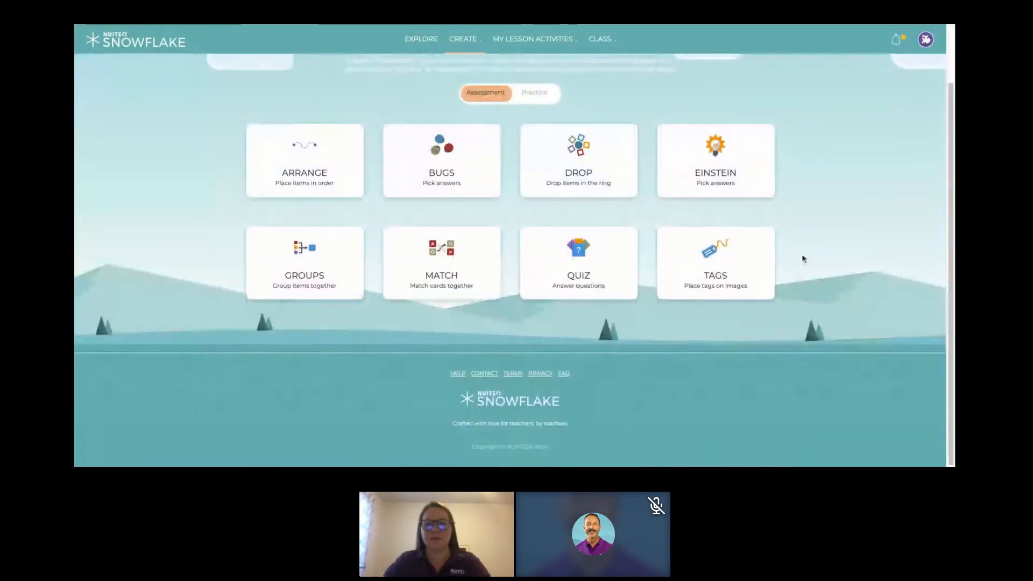
{"action": "left_click", "coordinate": [716, 267]}
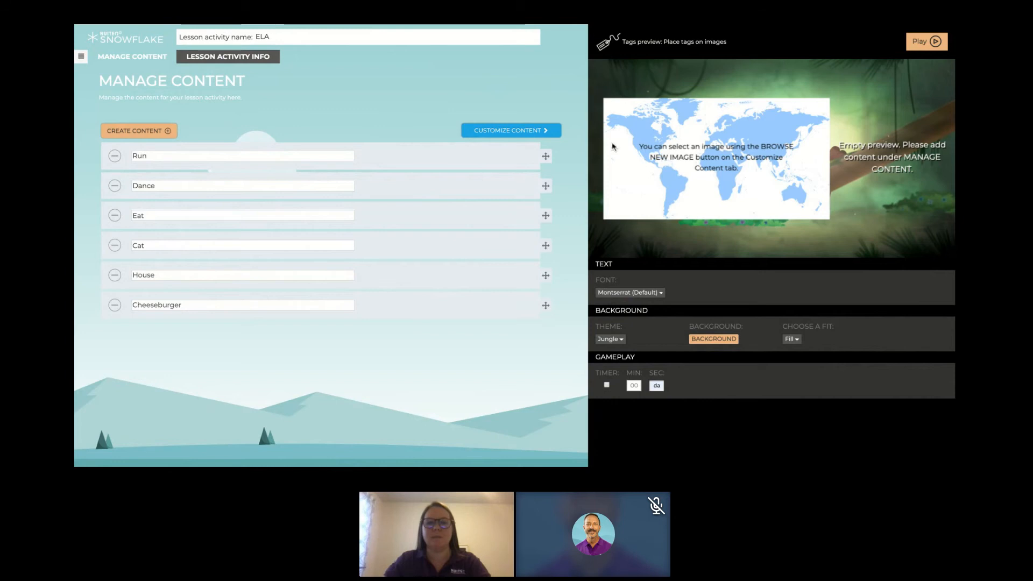
- Replace the world map in the tag content with the image of four coordinate grids, browsed from the computer
{"action": "left_click", "coordinate": [522, 135]}
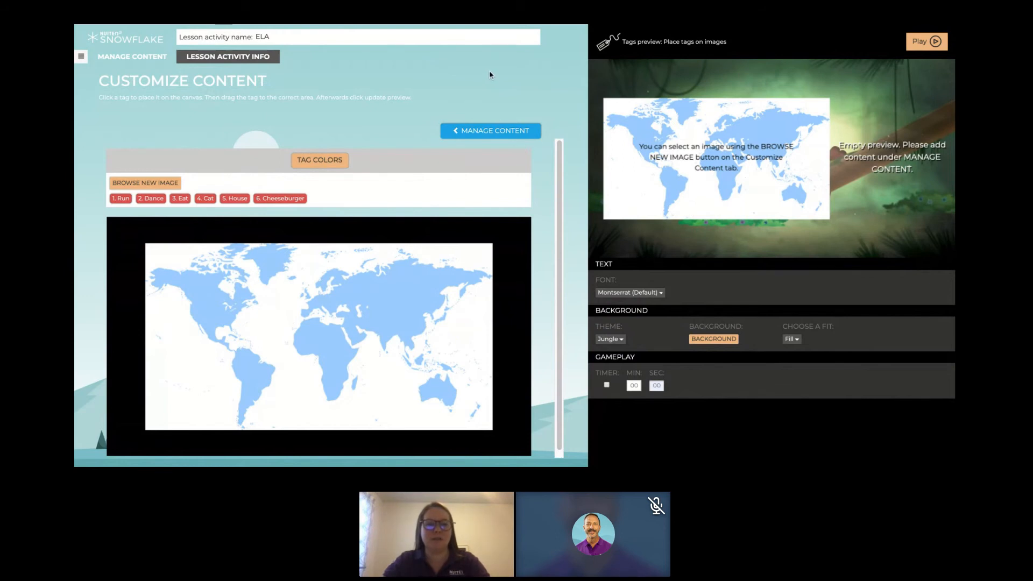
{"action": "left_click", "coordinate": [145, 183]}
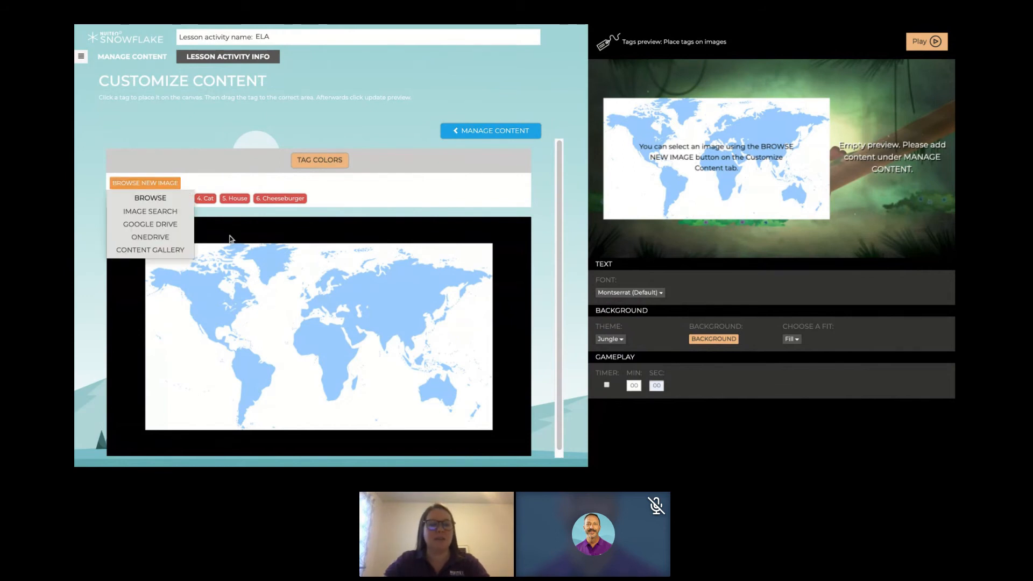
{"action": "left_click", "coordinate": [151, 198]}
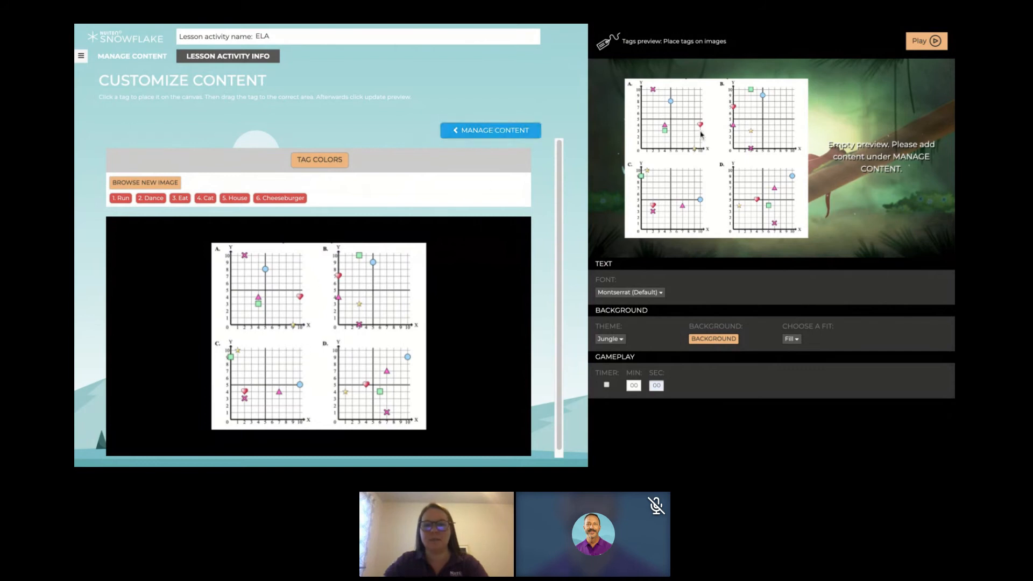
- Clear the text of all six content items, from "Run" through "Cheeseburger"
{"action": "left_click", "coordinate": [477, 129]}
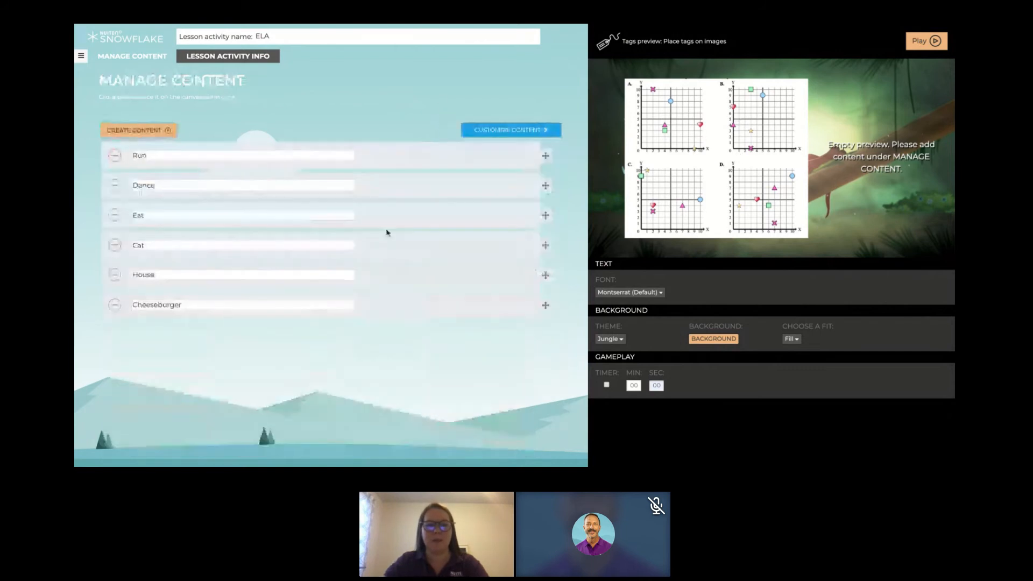
{"action": "double_click", "coordinate": [230, 156]}
{"action": "key", "text": "BackSpace"}
{"action": "double_click", "coordinate": [222, 187]}
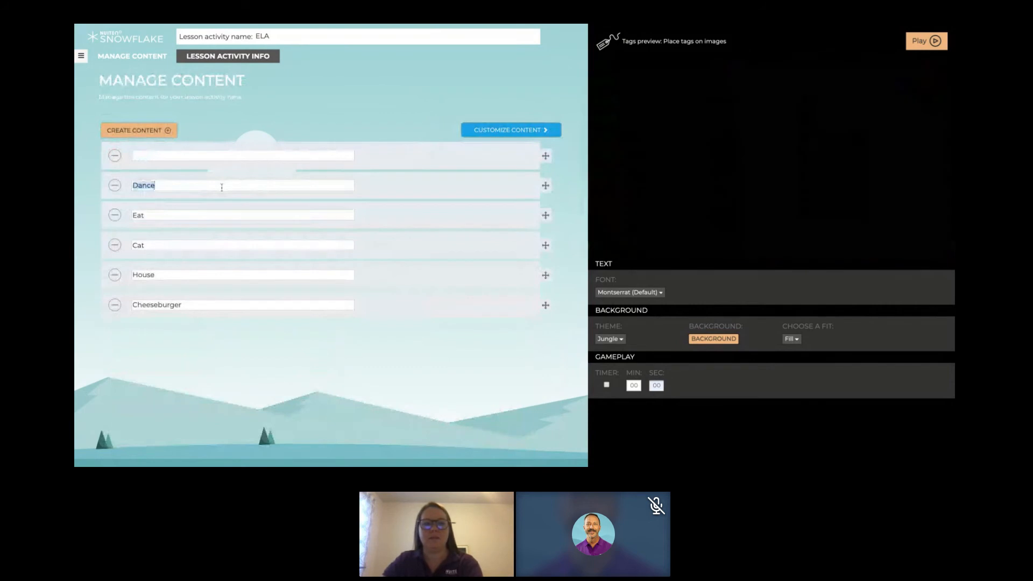
{"action": "key", "text": "BackSpace"}
{"action": "double_click", "coordinate": [208, 216]}
{"action": "key", "text": "BackSpace"}
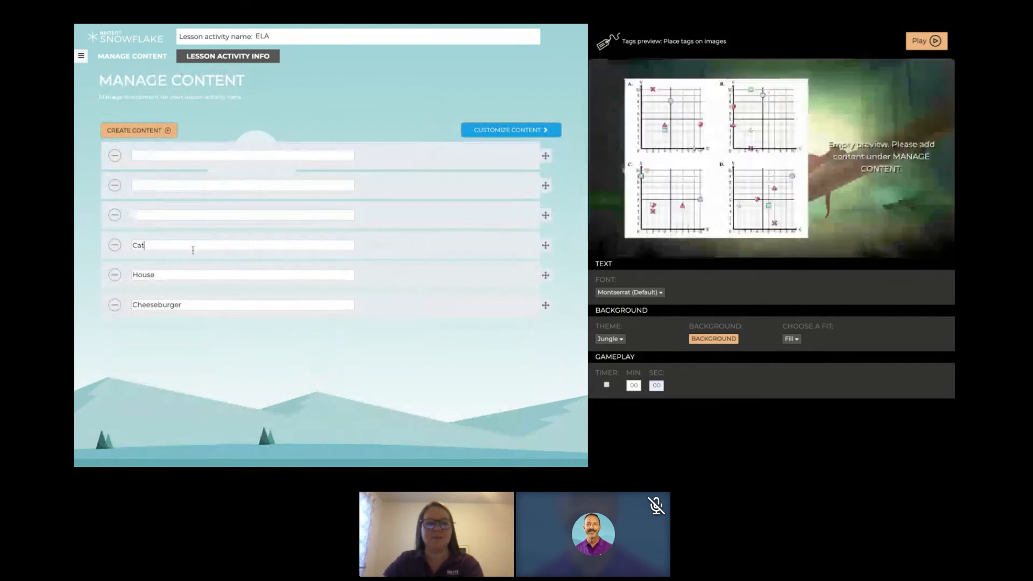
{"action": "double_click", "coordinate": [141, 246]}
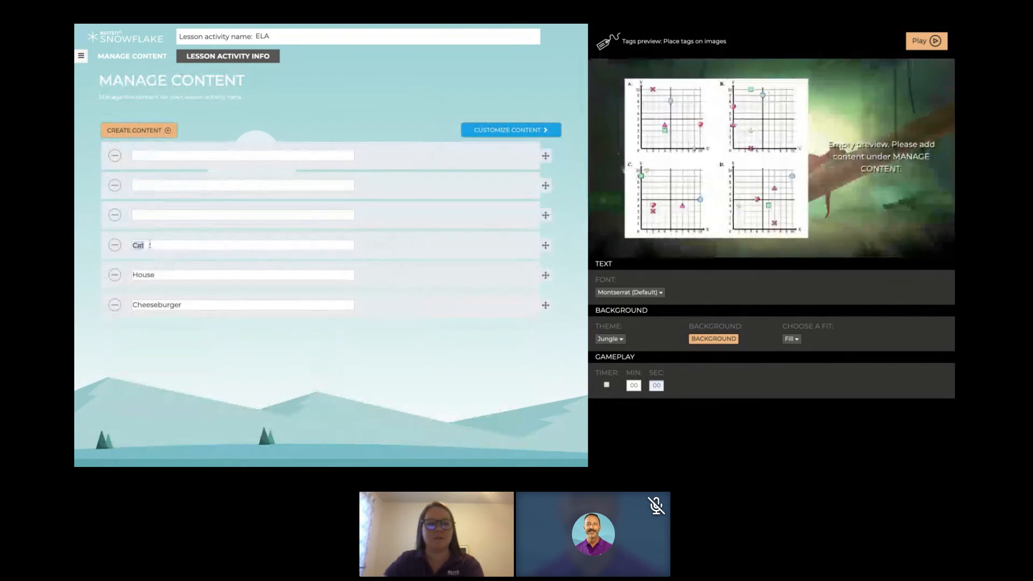
{"action": "key", "text": "BackSpace"}
{"action": "double_click", "coordinate": [161, 273]}
{"action": "key", "text": "BackSpace"}
{"action": "double_click", "coordinate": [163, 305]}
{"action": "key", "text": "BackSpace"}
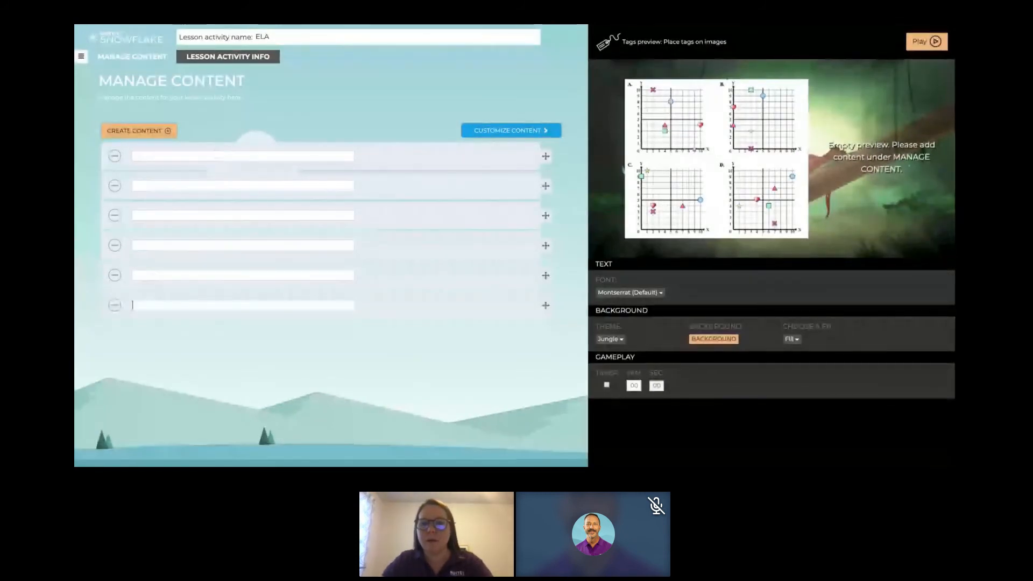
- Enter "(0, 8)", "( 10, -2)" and "0, 9" as the first three content items
{"action": "left_click", "coordinate": [151, 156]}
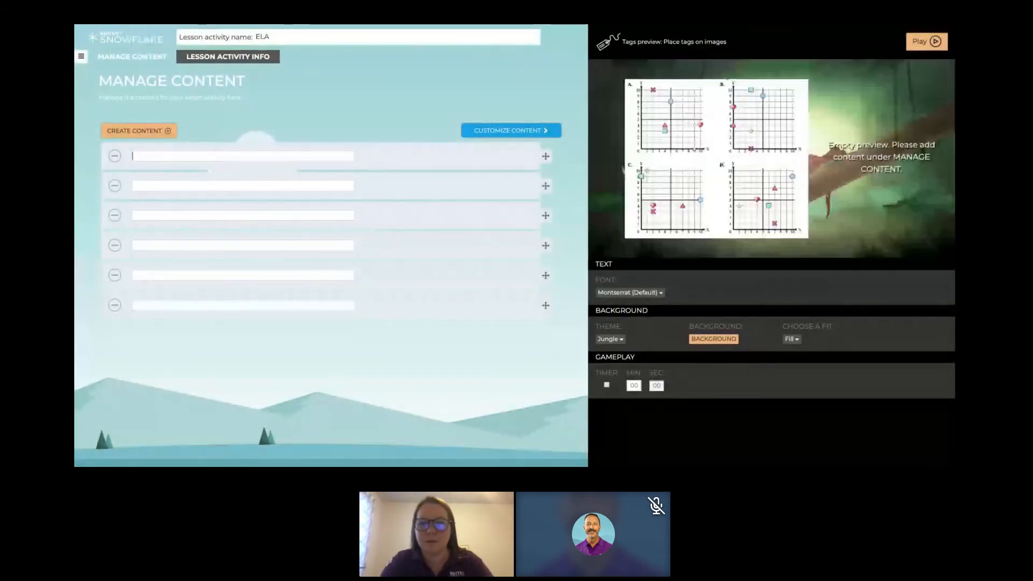
{"action": "type", "text": "("}
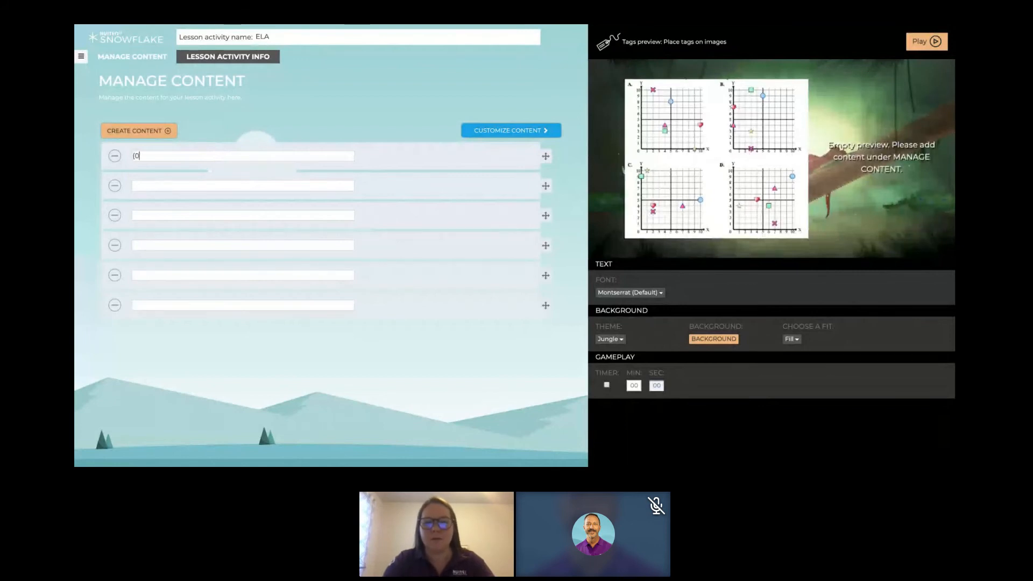
{"action": "type", "text": "0, 8"}
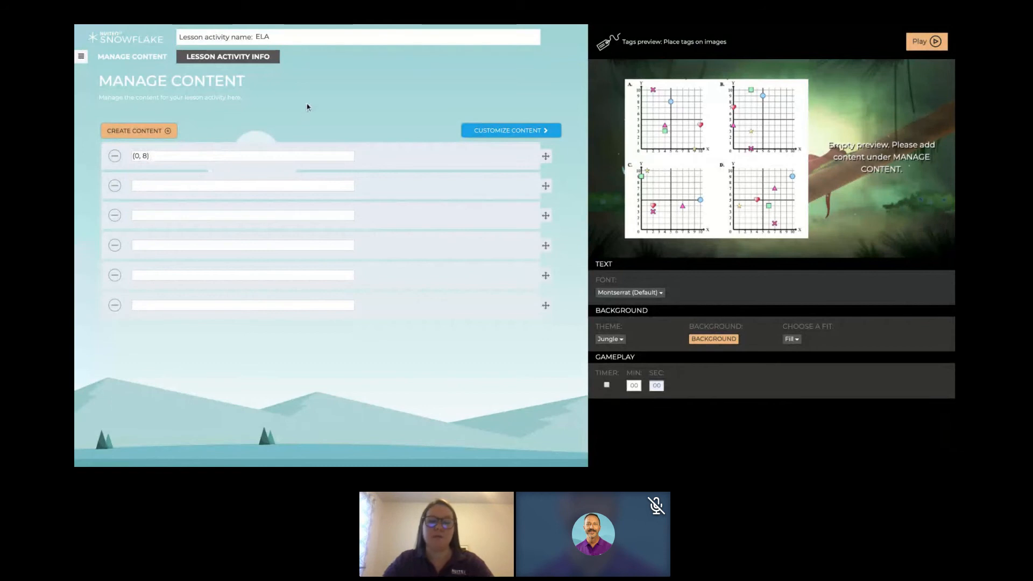
{"action": "left_click", "coordinate": [220, 185]}
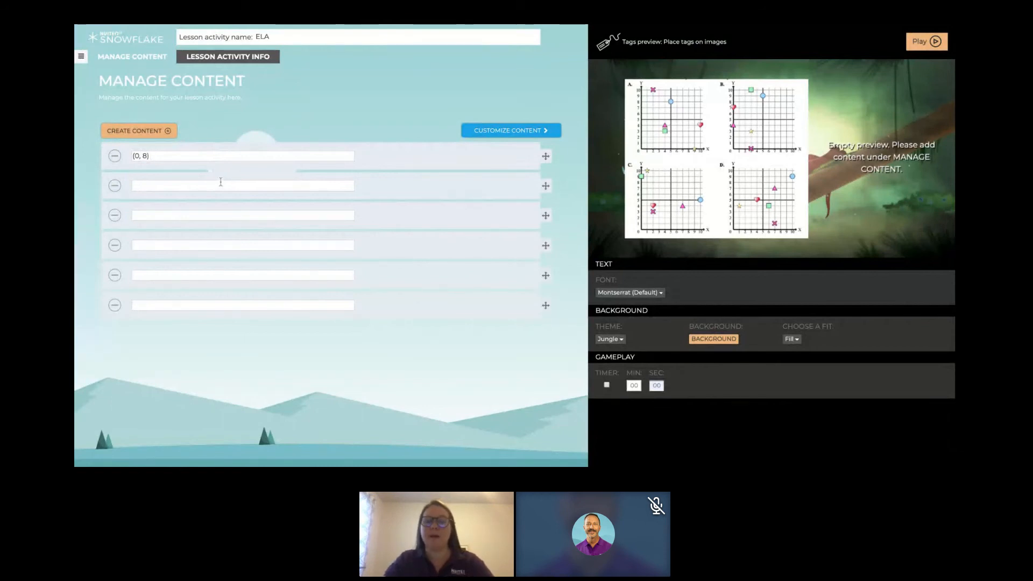
{"action": "type", "text": "("}
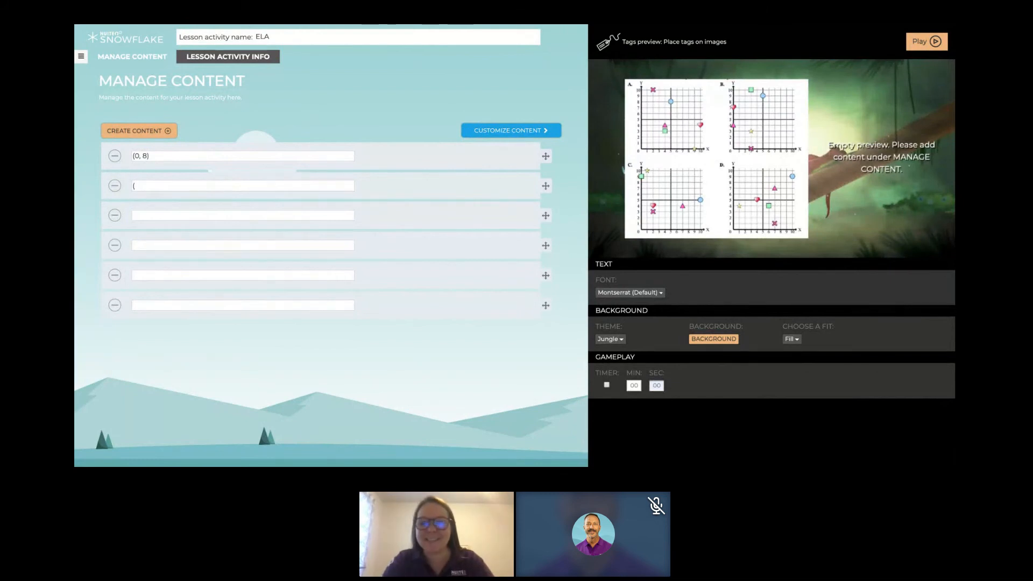
{"action": "type", "text": "10 (-2) )"}
{"action": "left_click", "coordinate": [166, 212]}
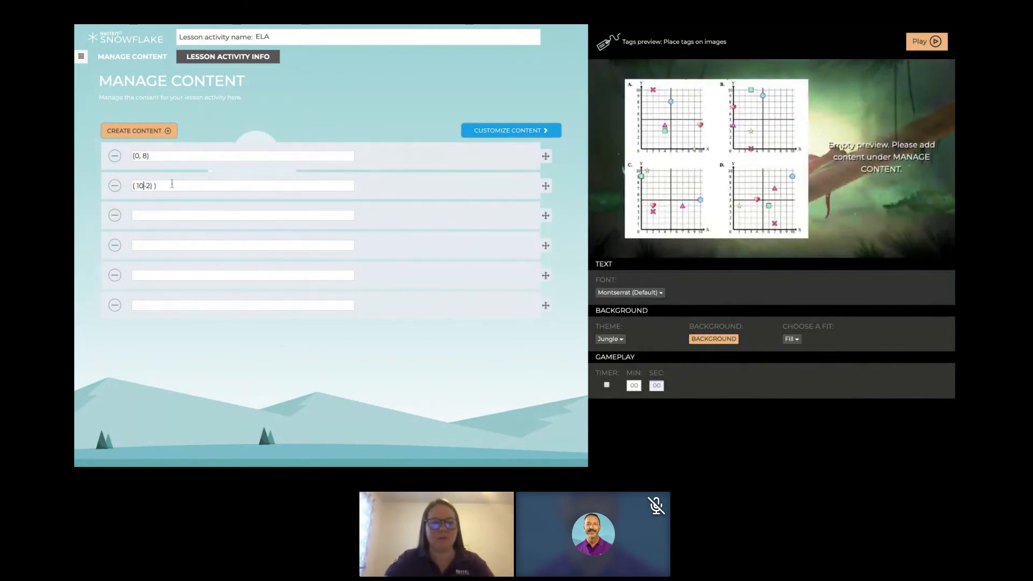
{"action": "type", "text": ","}
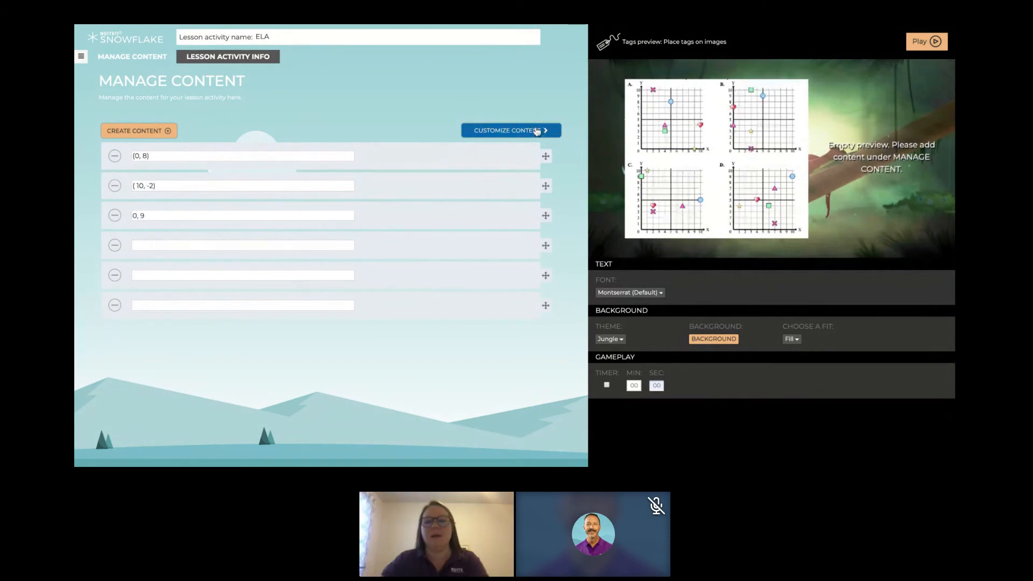
- Add the "(0, 8)" tag to the coordinate grid image
{"action": "left_click", "coordinate": [538, 131]}
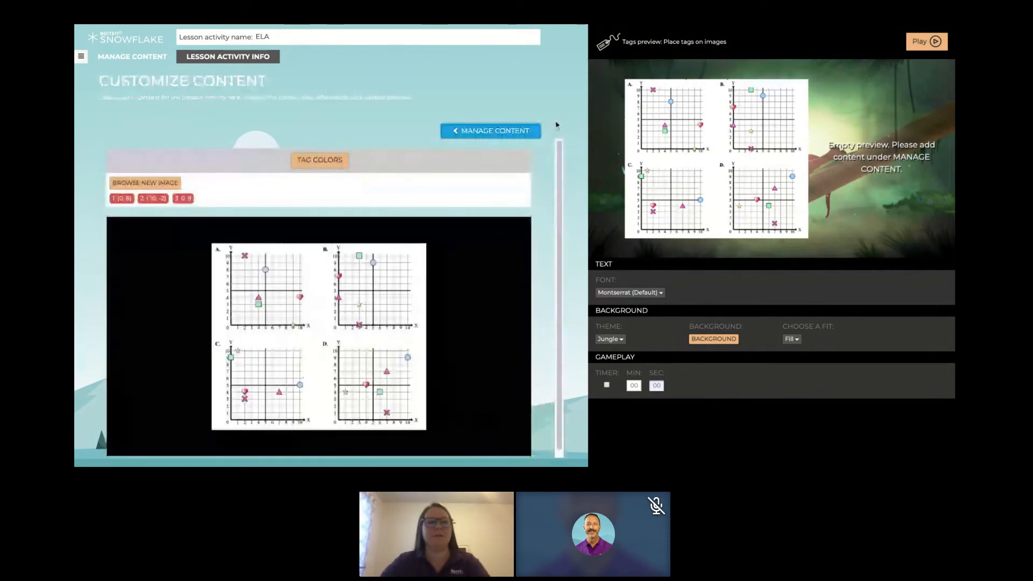
{"action": "left_click", "coordinate": [122, 198]}
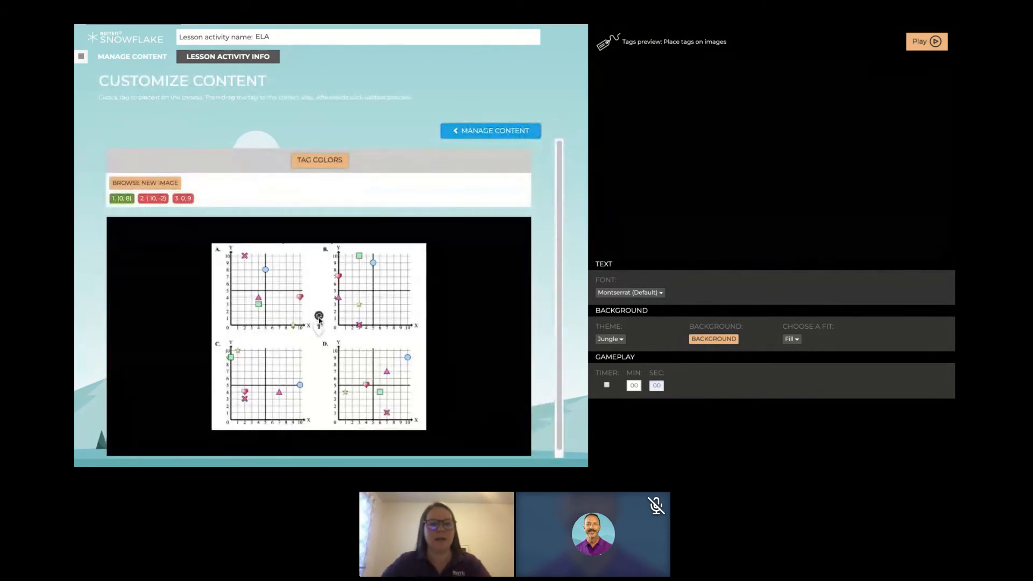
- Apply the dark grey tag color to all tags and place the "(0, 8)" tag on the blue circle in grid A
{"action": "left_click", "coordinate": [327, 163]}
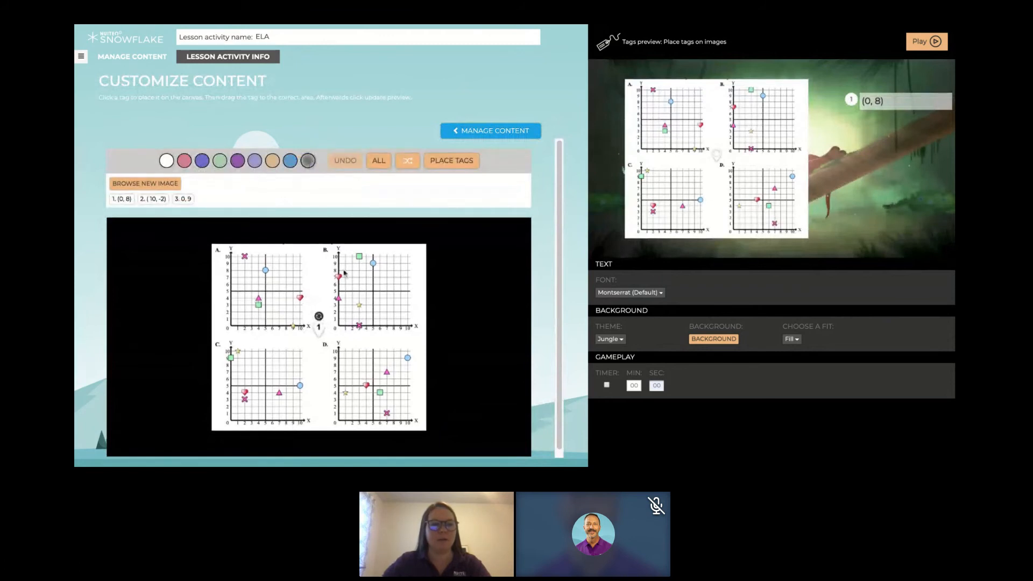
{"action": "left_click", "coordinate": [379, 160]}
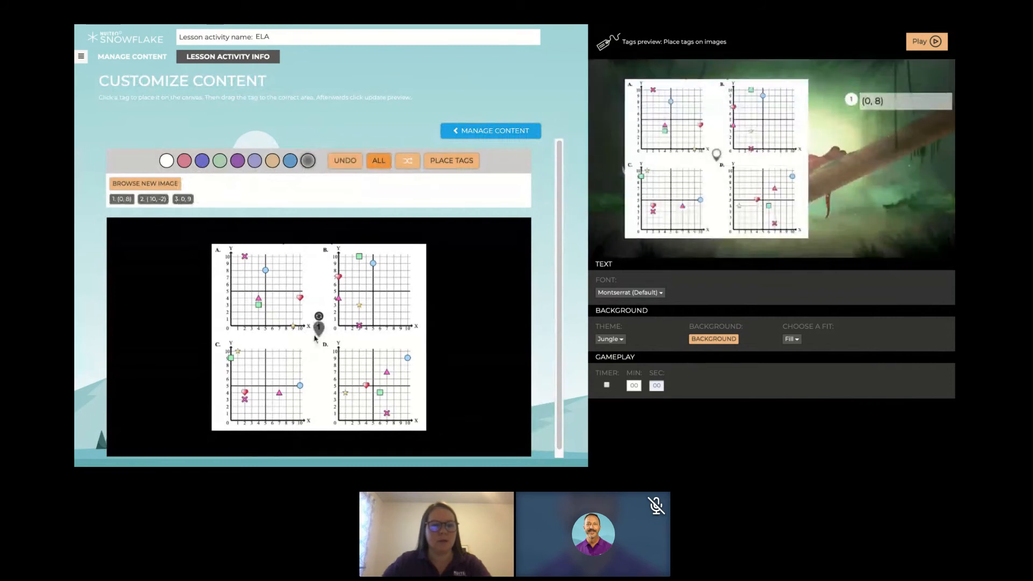
{"action": "mouse_move", "coordinate": [321, 332]}
{"action": "left_mouse_down"}
{"action": "mouse_move", "coordinate": [277, 250]}
{"action": "mouse_move", "coordinate": [265, 262]}
{"action": "left_mouse_up"}
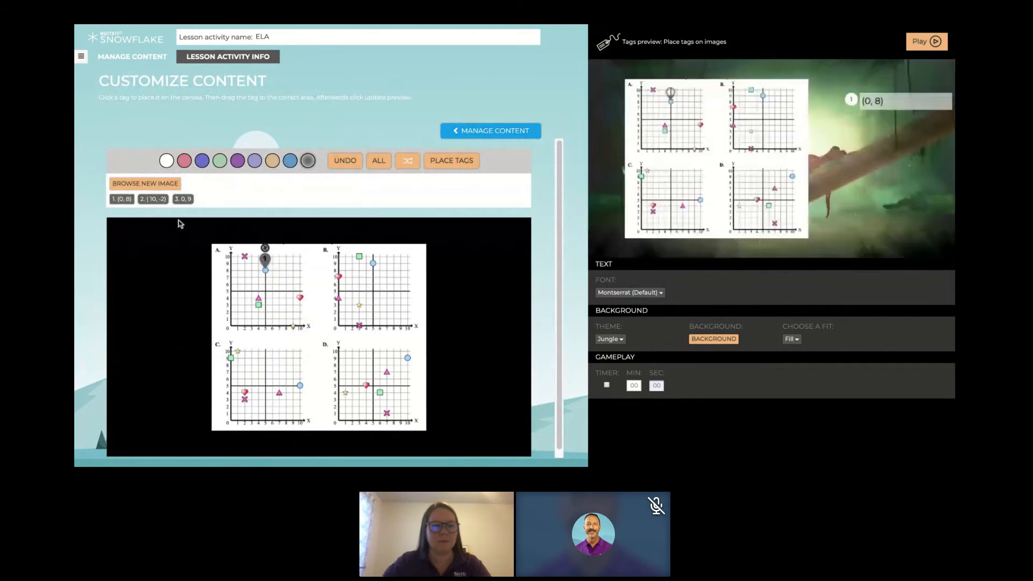
- Add the "( 10, -2)" tag at the heart in grid A and the "0, 9" tag at the blue circle in grid B
{"action": "left_click", "coordinate": [154, 198]}
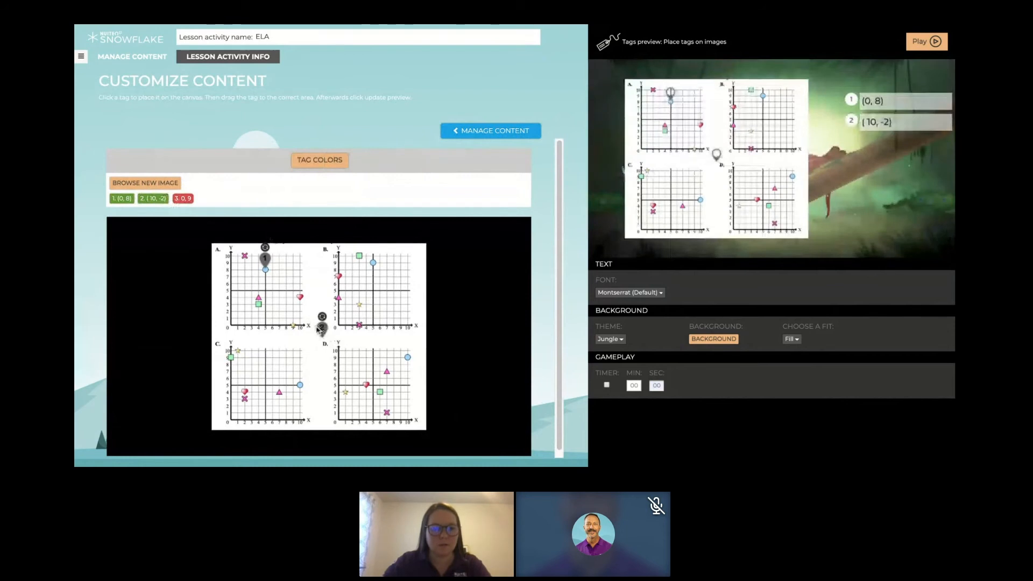
{"action": "left_click_drag", "start_coordinate": [322, 325], "coordinate": [301, 291]}
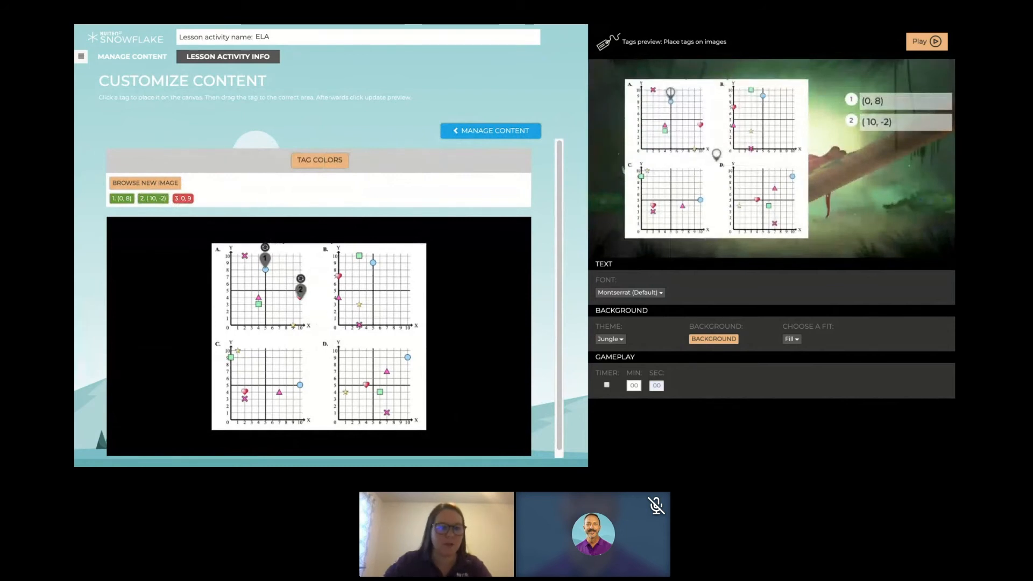
{"action": "left_click", "coordinate": [184, 199]}
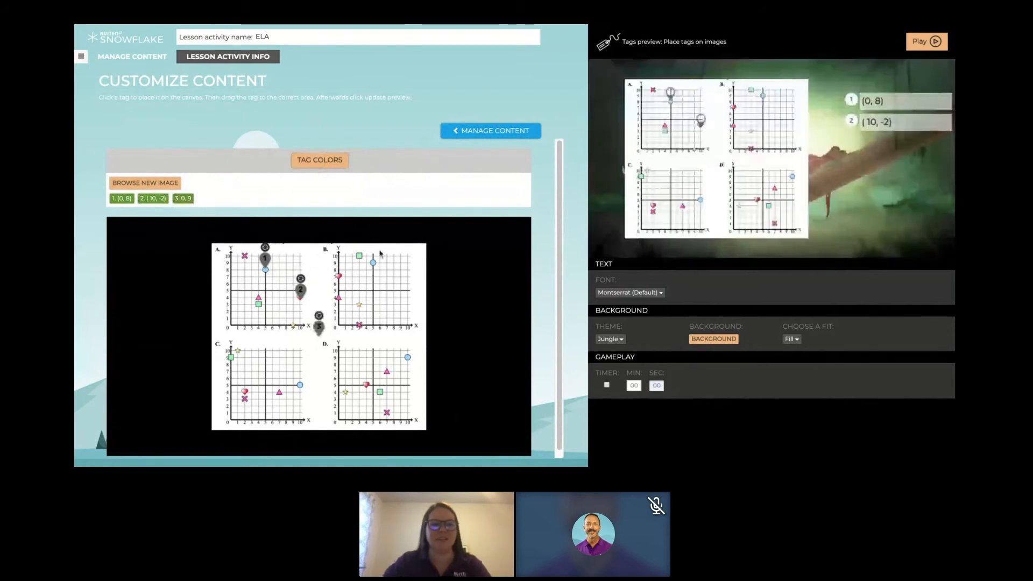
{"action": "left_click_drag", "start_coordinate": [317, 330], "coordinate": [373, 254]}
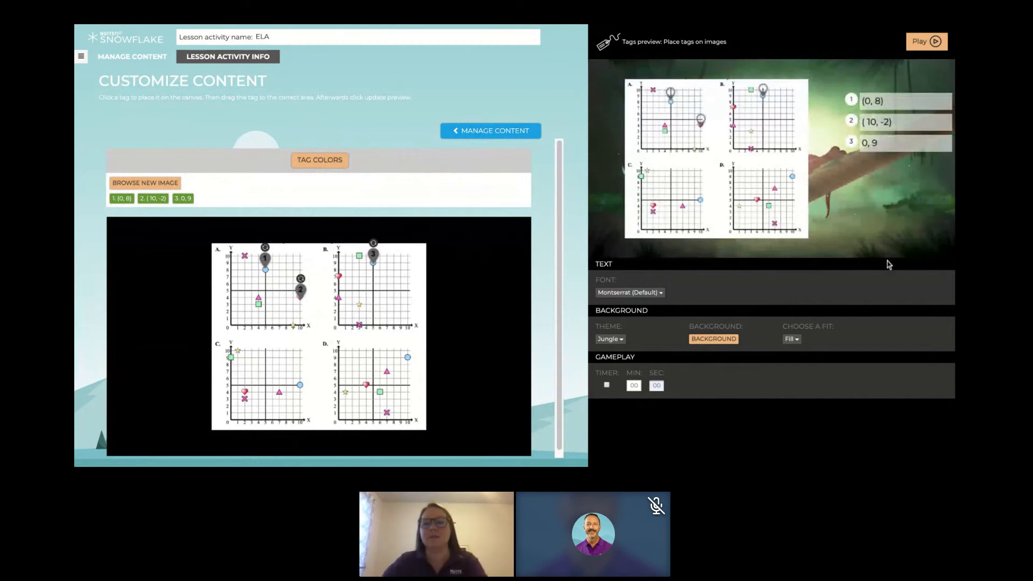
- Test the preview by assigning "(0, 8)" to the blue circle pin in grid A and "( 10, -2)" to the pin in grid B
{"action": "left_click", "coordinate": [852, 101]}
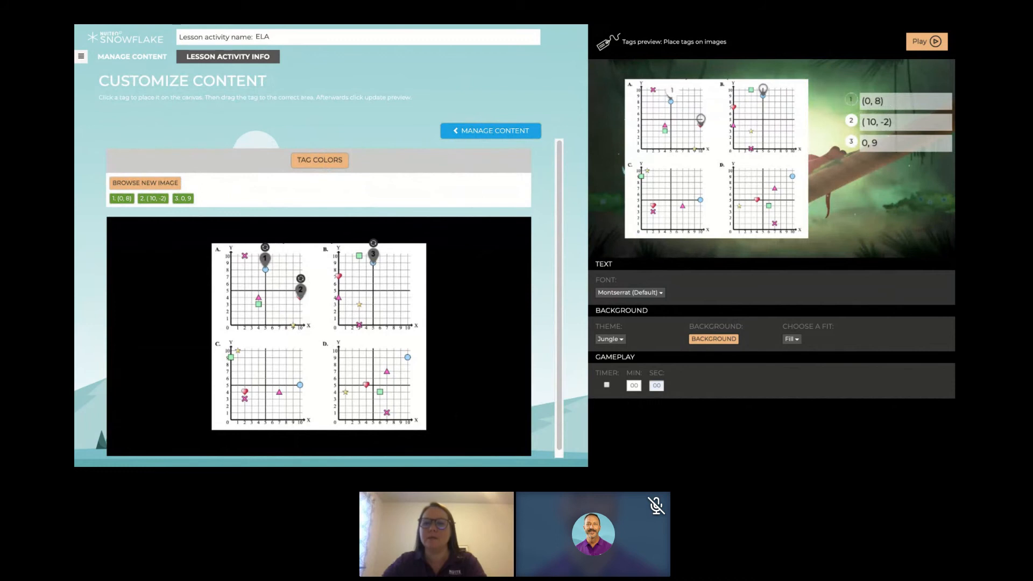
{"action": "left_click", "coordinate": [671, 92]}
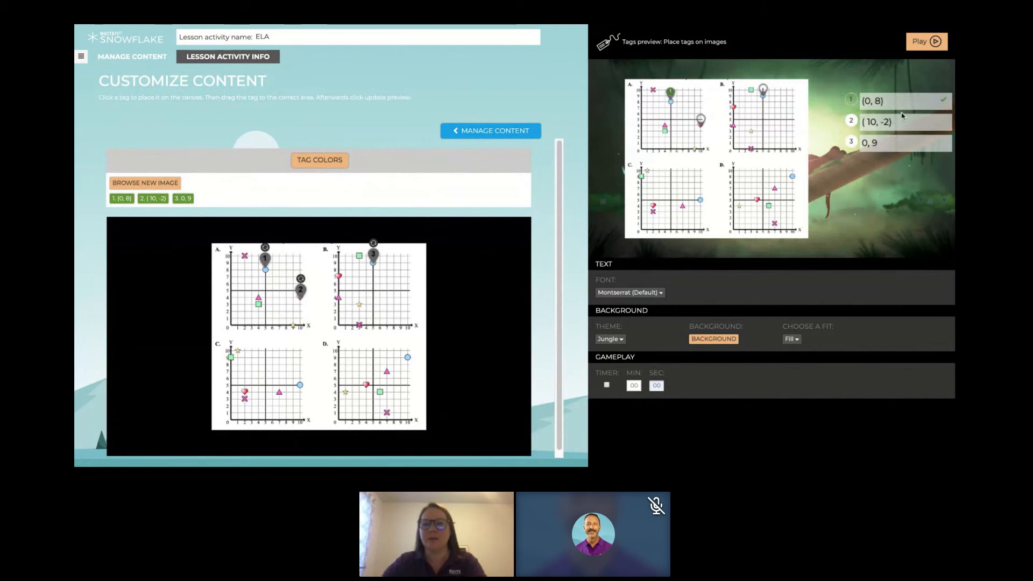
{"action": "left_click", "coordinate": [851, 121]}
{"action": "left_click", "coordinate": [764, 90]}
{"action": "mouse_move", "coordinate": [769, 93]}
{"action": "left_mouse_down"}
{"action": "mouse_move", "coordinate": [702, 122]}
{"action": "mouse_move", "coordinate": [764, 90]}
{"action": "left_mouse_up"}
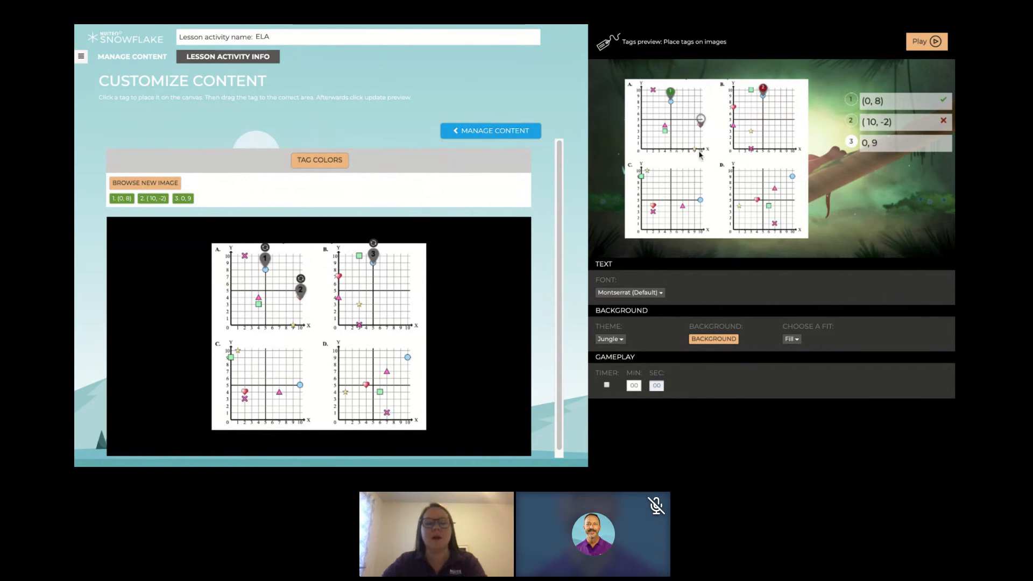
- Leave the tag editor for the teacher's own lesson activities and show the assessment types available for creation
{"action": "left_click", "coordinate": [81, 56]}
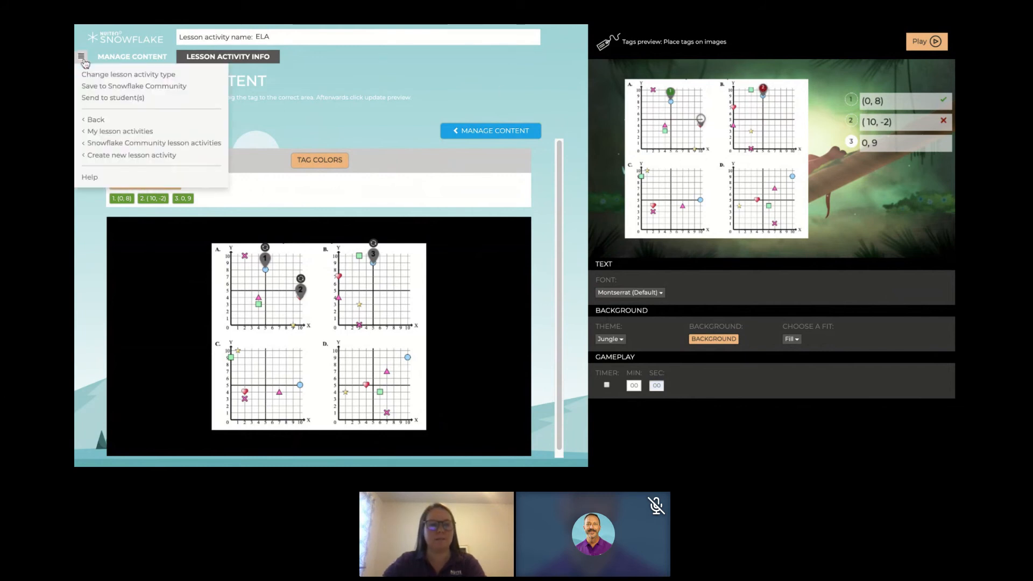
{"action": "left_click", "coordinate": [144, 133]}
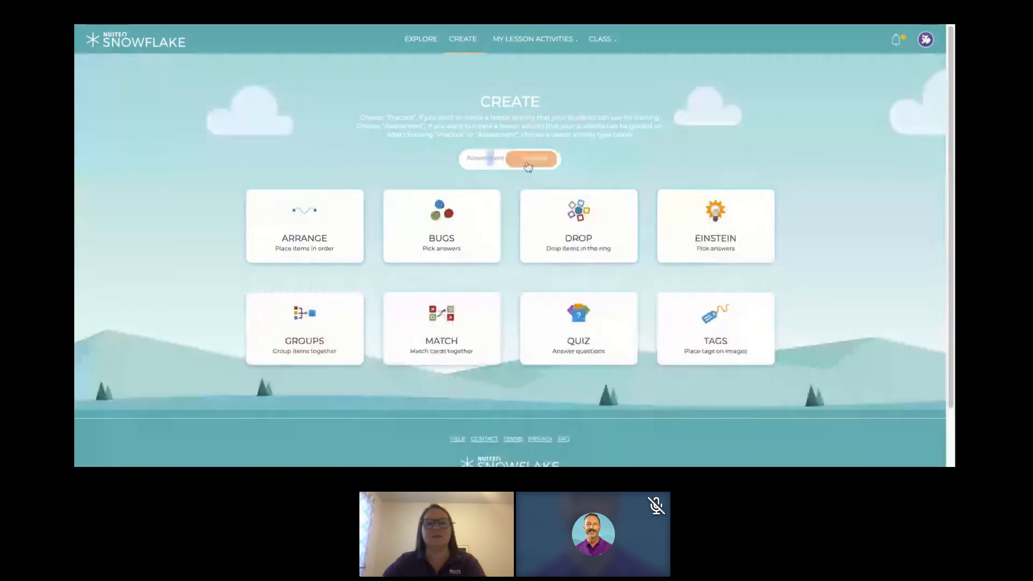
{"action": "left_click", "coordinate": [526, 166]}
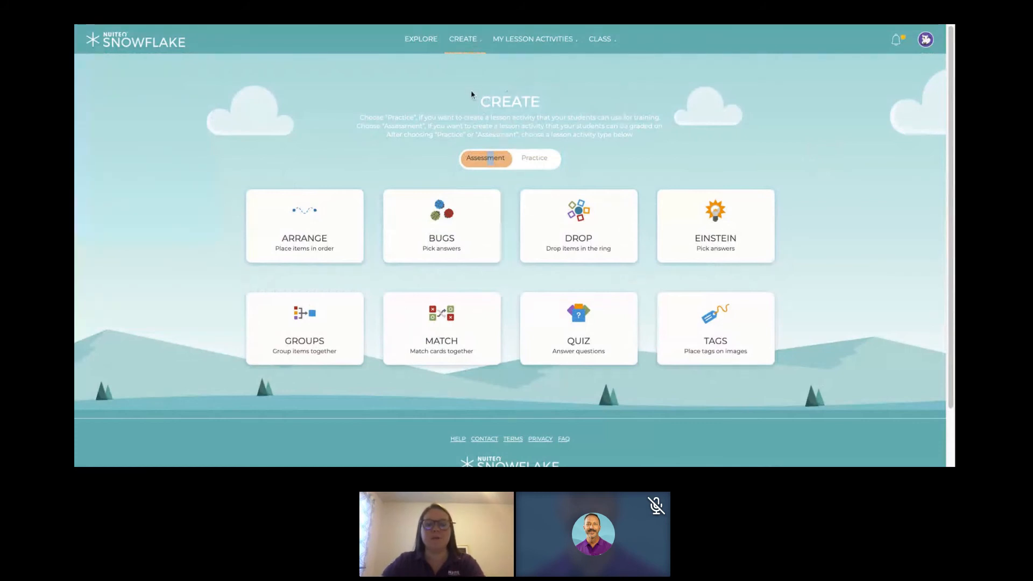
- View the new poll editor, return to the teacher's own lesson activities and show the content categories available there
{"action": "mouse_move", "coordinate": [463, 38]}
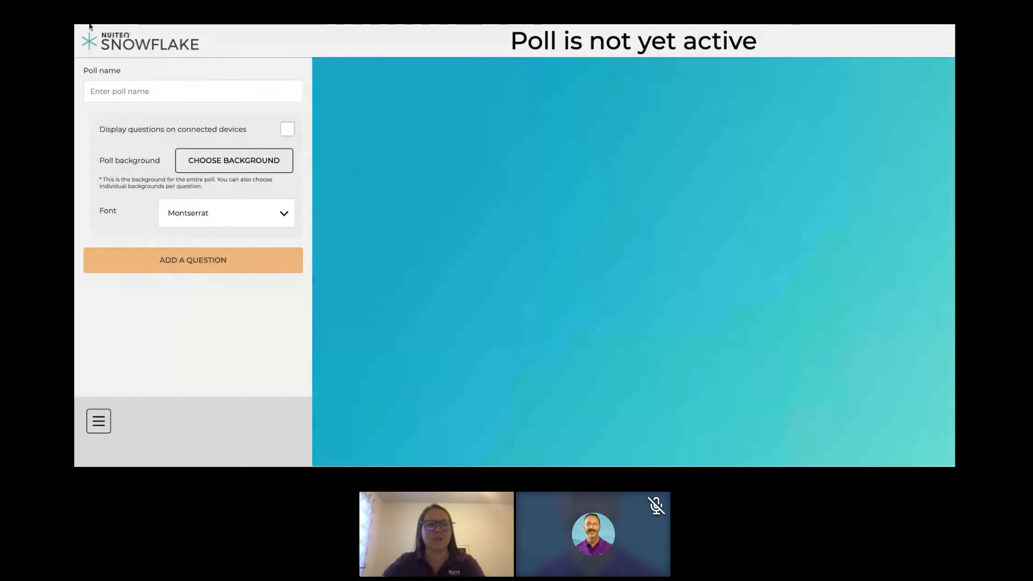
{"action": "left_click", "coordinate": [97, 427]}
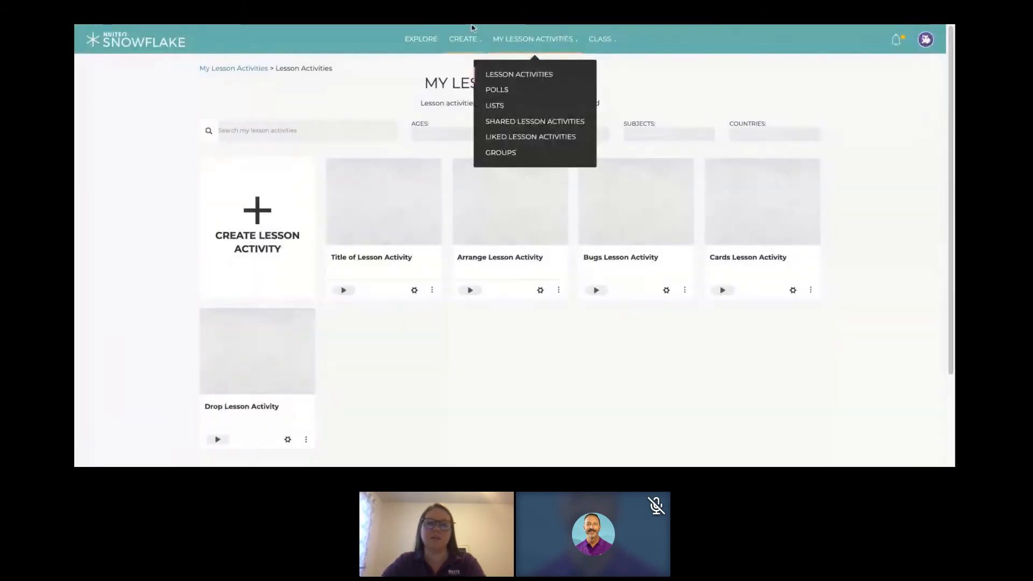
{"action": "mouse_move", "coordinate": [521, 37]}
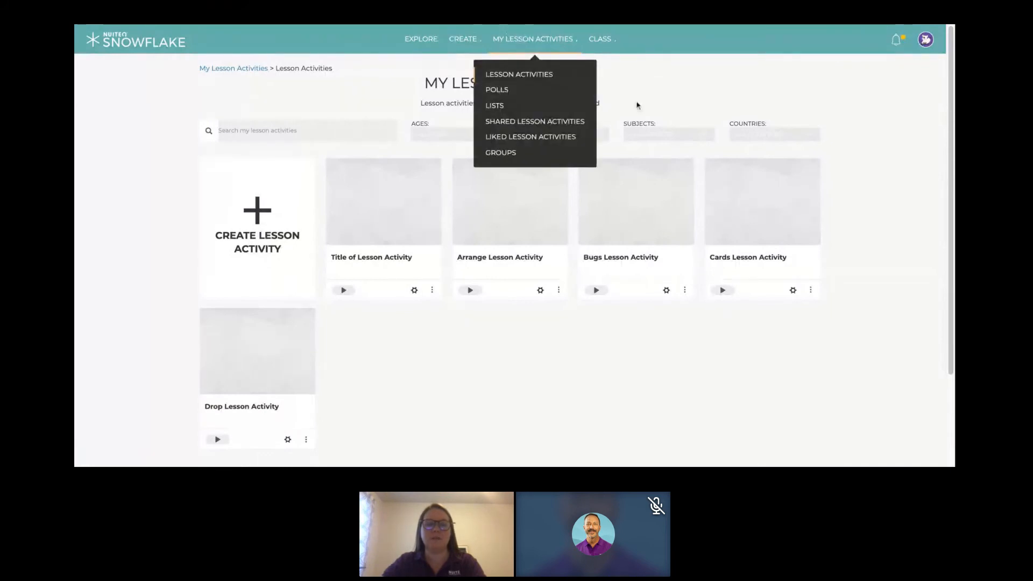